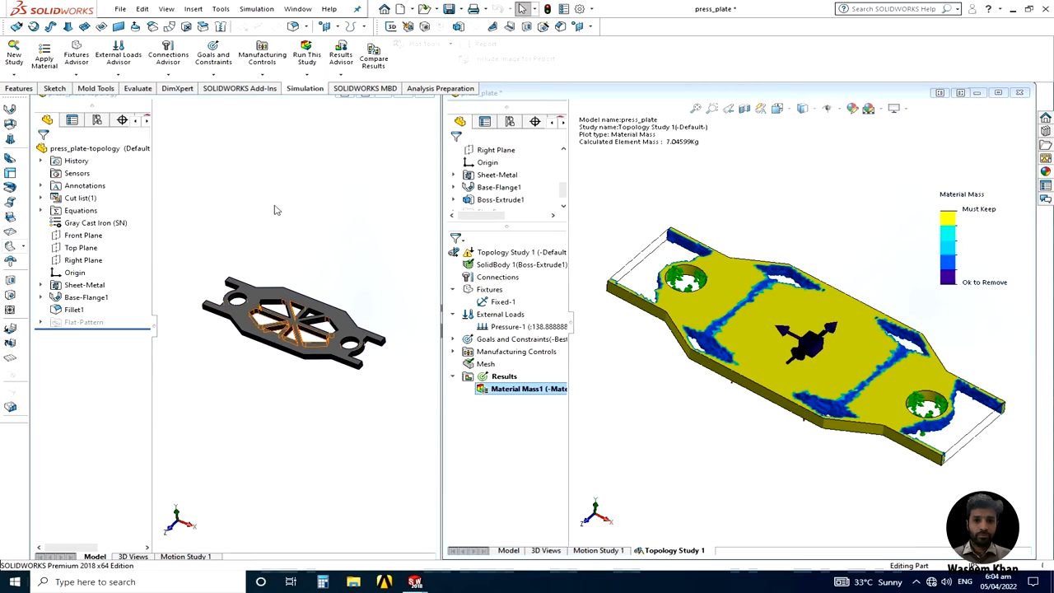
Examine the holes and spoked centre cutouts of the press_plate-topology part beside the topology study's material mass plot
{"action": "scroll", "coordinate": [278, 324], "scroll_direction": "down", "scroll_amount": 8}
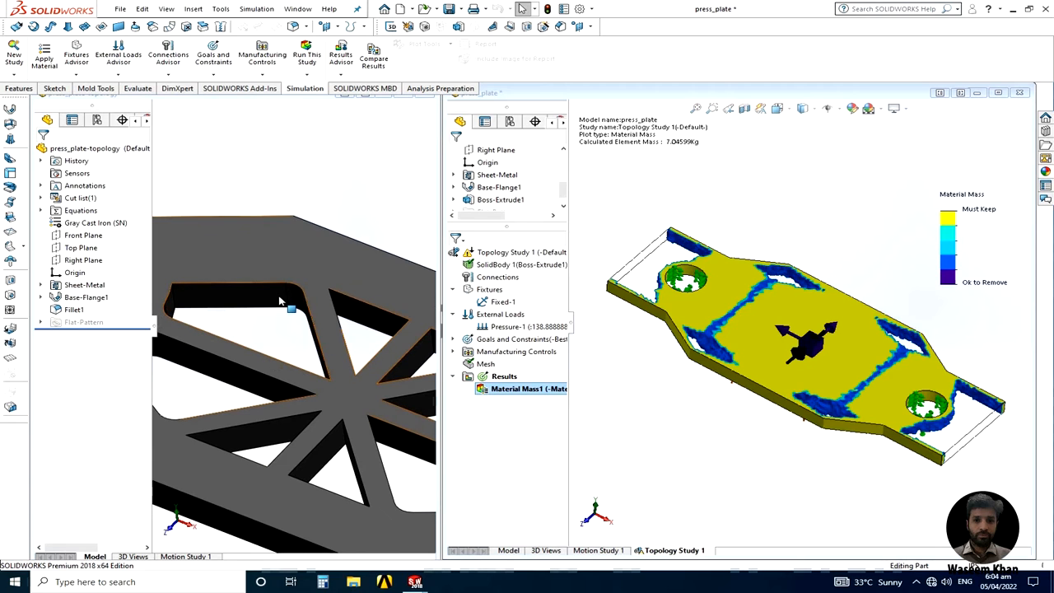
{"action": "scroll", "coordinate": [271, 321], "scroll_direction": "up", "scroll_amount": 6}
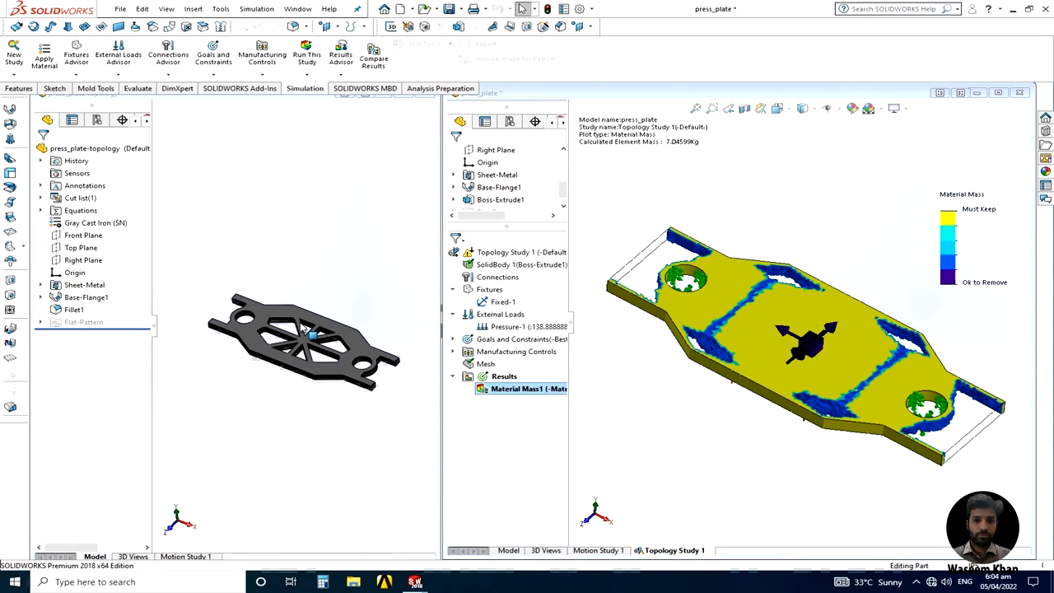
{"action": "scroll", "coordinate": [260, 327], "scroll_direction": "down", "scroll_amount": 6}
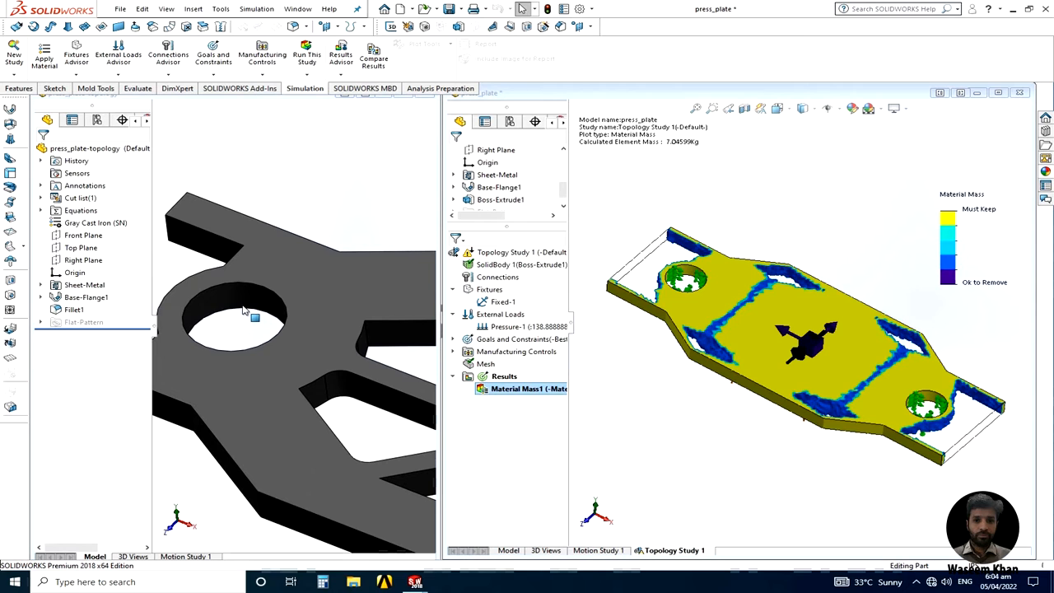
{"action": "scroll", "coordinate": [250, 329], "scroll_direction": "up", "scroll_amount": 6}
{"action": "scroll", "coordinate": [387, 382], "scroll_direction": "down", "scroll_amount": 5}
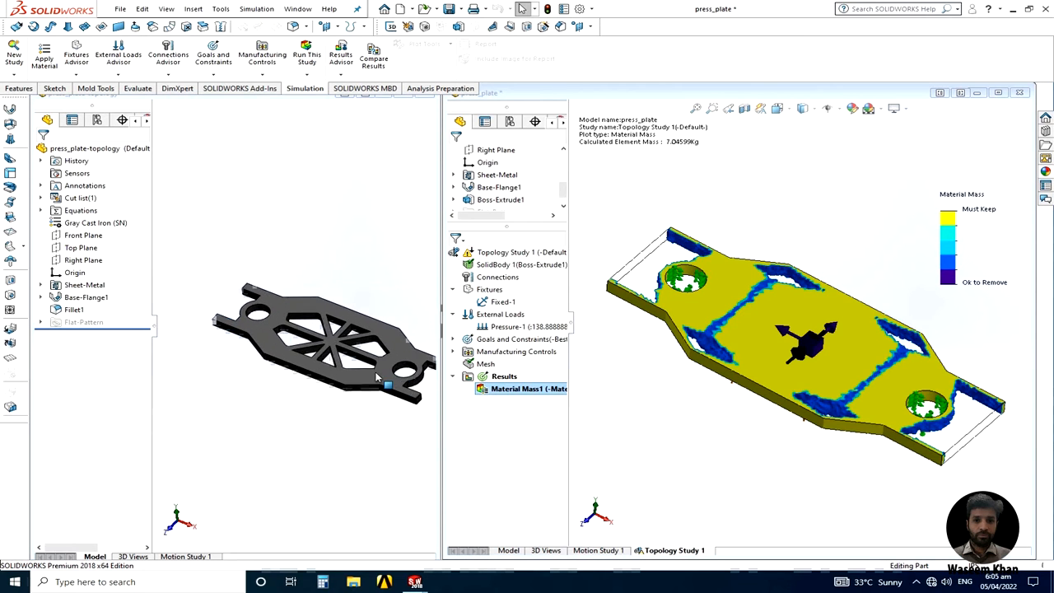
{"action": "scroll", "coordinate": [308, 336], "scroll_direction": "up", "scroll_amount": 3}
{"action": "scroll", "coordinate": [304, 334], "scroll_direction": "up", "scroll_amount": 3}
{"action": "scroll", "coordinate": [274, 329], "scroll_direction": "down", "scroll_amount": 5}
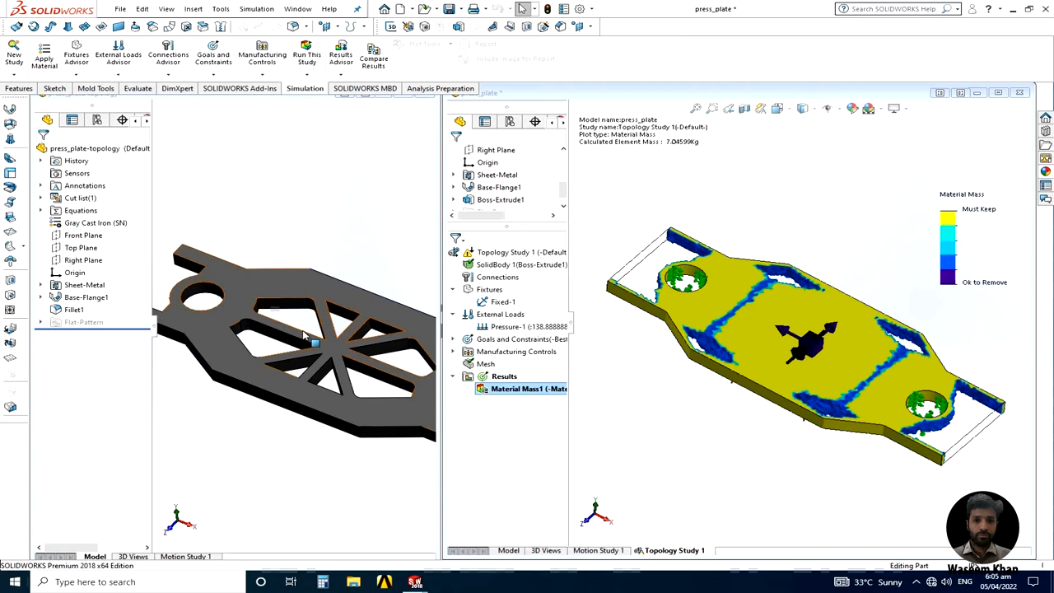
{"action": "scroll", "coordinate": [304, 335], "scroll_direction": "up", "scroll_amount": 1}
{"action": "scroll", "coordinate": [305, 335], "scroll_direction": "up", "scroll_amount": 2}
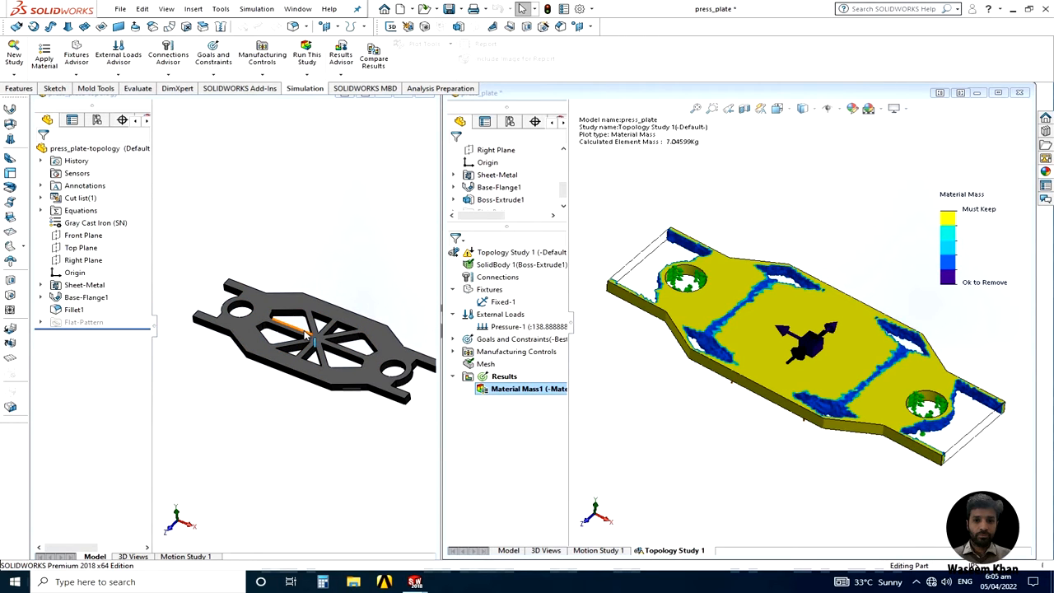
{"action": "scroll", "coordinate": [321, 333], "scroll_direction": "up", "scroll_amount": 1}
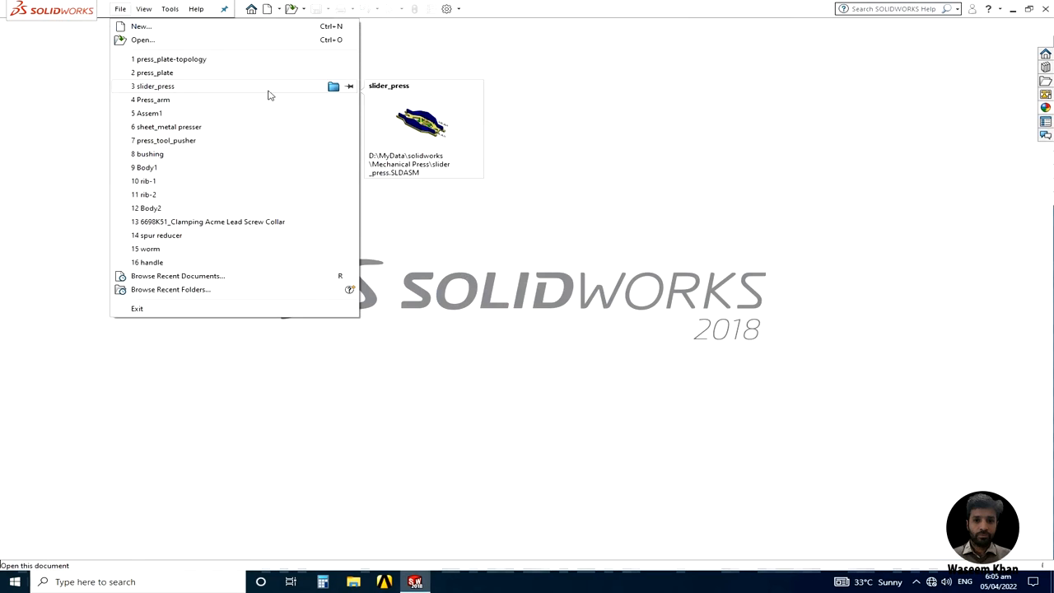
Open the recent slider_press assembly and bring the whole model into view
{"action": "left_click", "coordinate": [269, 87]}
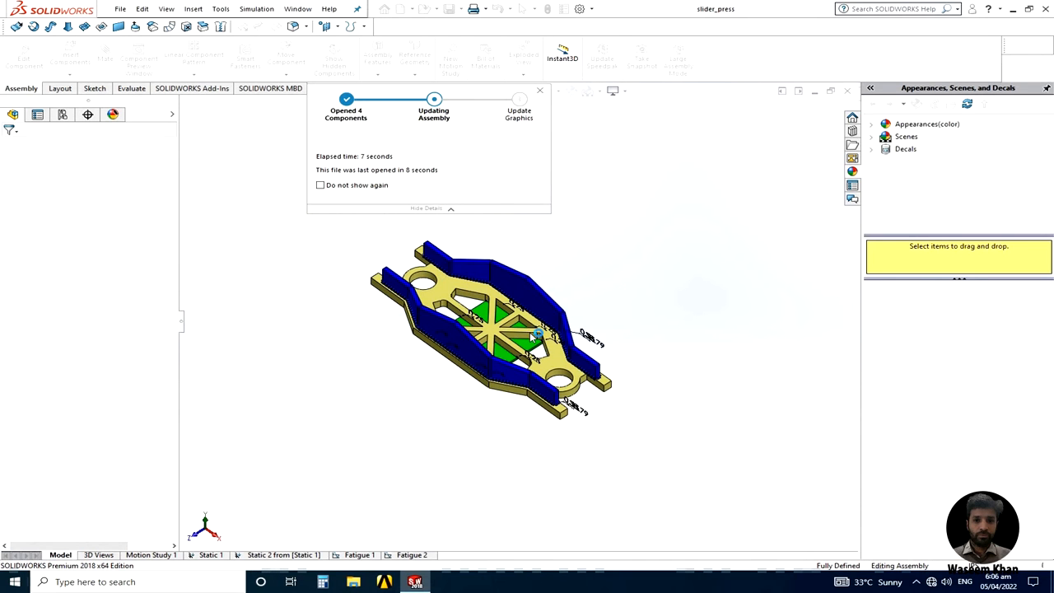
{"action": "scroll", "coordinate": [494, 342], "scroll_direction": "down", "scroll_amount": 4}
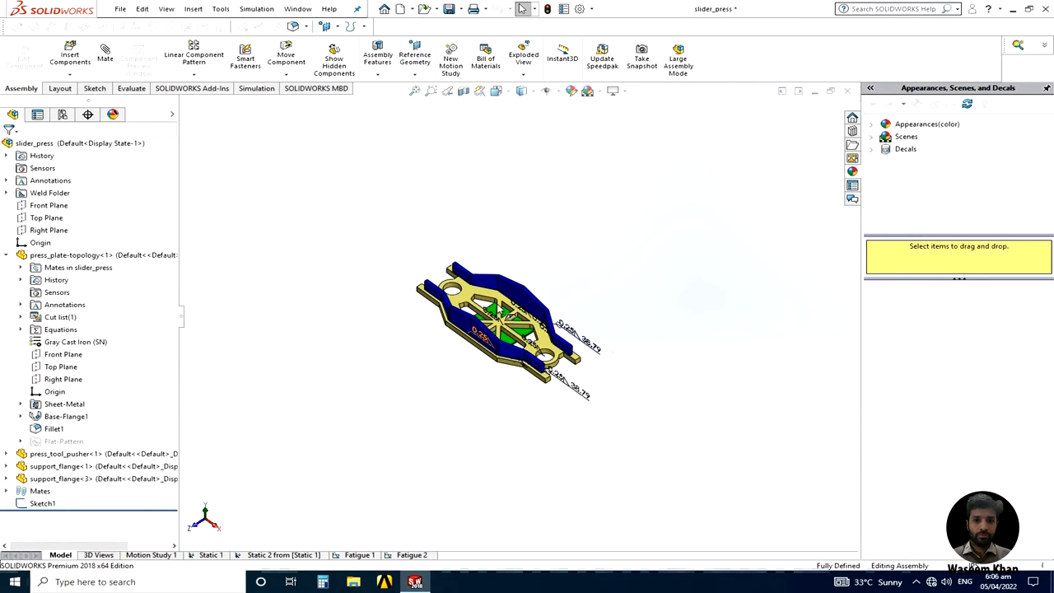
{"action": "scroll", "coordinate": [520, 352], "scroll_direction": "up", "scroll_amount": 3}
{"action": "scroll", "coordinate": [531, 354], "scroll_direction": "down", "scroll_amount": 3}
{"action": "scroll", "coordinate": [545, 434], "scroll_direction": "up", "scroll_amount": 1}
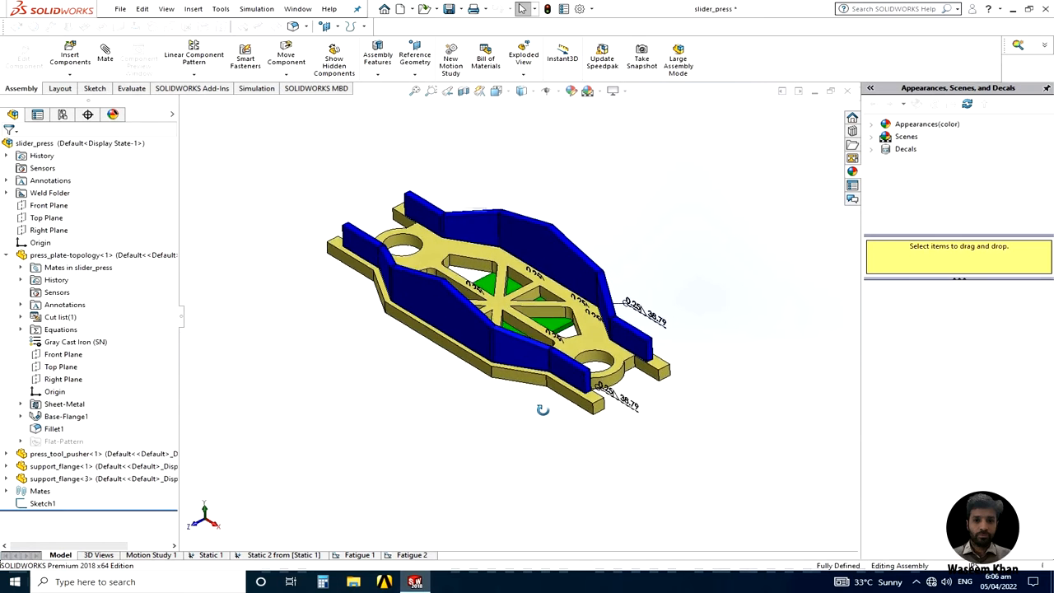
{"action": "middle_click_drag", "start_coordinate": [554, 434], "coordinate": [557, 441]}
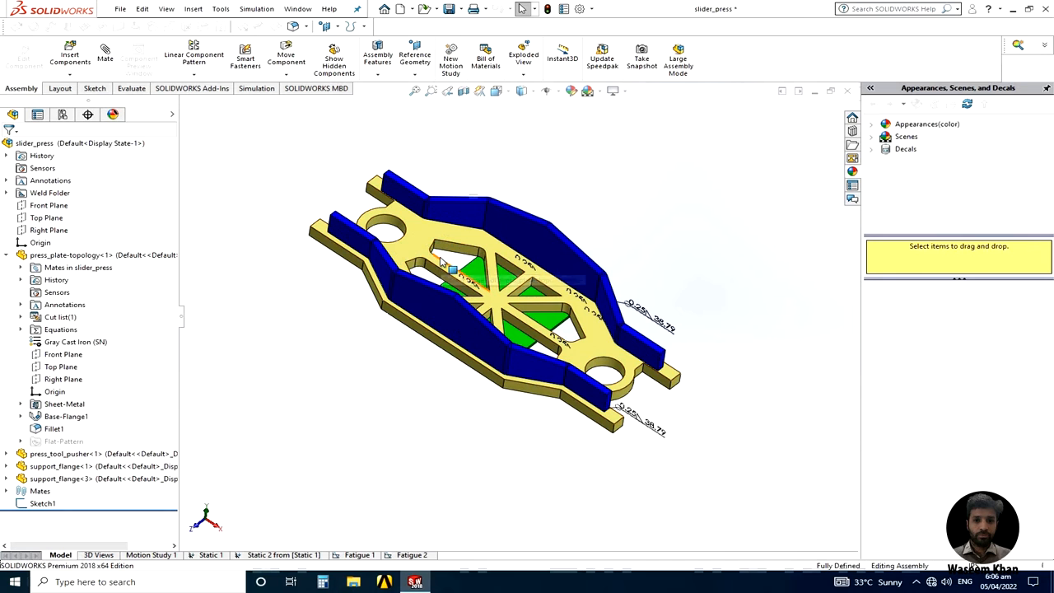
Examine the assembly's topology plate, blue support flanges and the weld beads joining them
{"action": "left_click", "coordinate": [415, 241]}
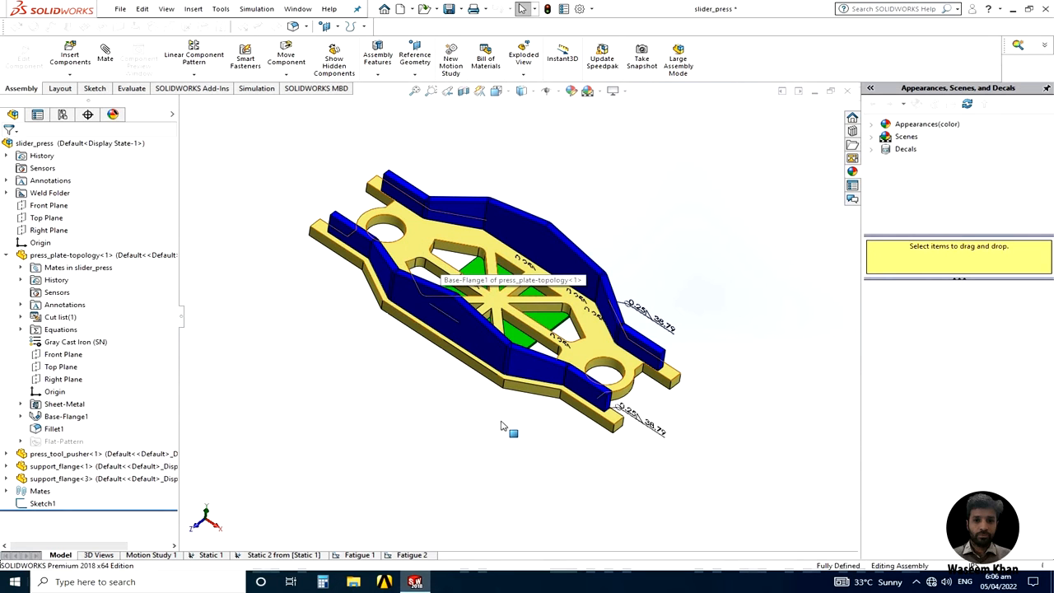
{"action": "middle_click_drag", "start_coordinate": [465, 426], "coordinate": [487, 439]}
{"action": "left_click", "coordinate": [486, 439]}
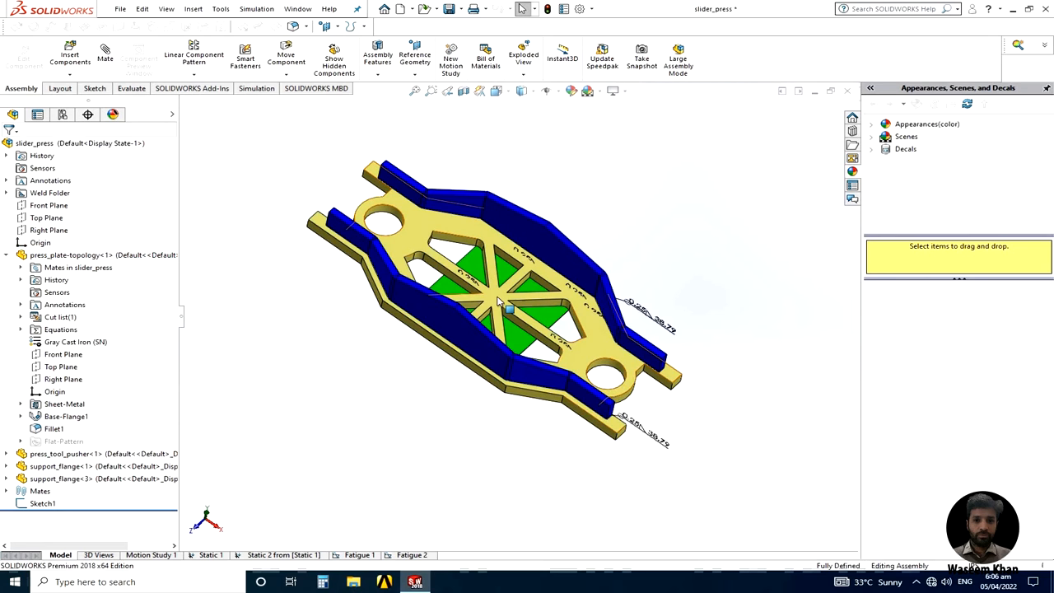
{"action": "left_click", "coordinate": [370, 235]}
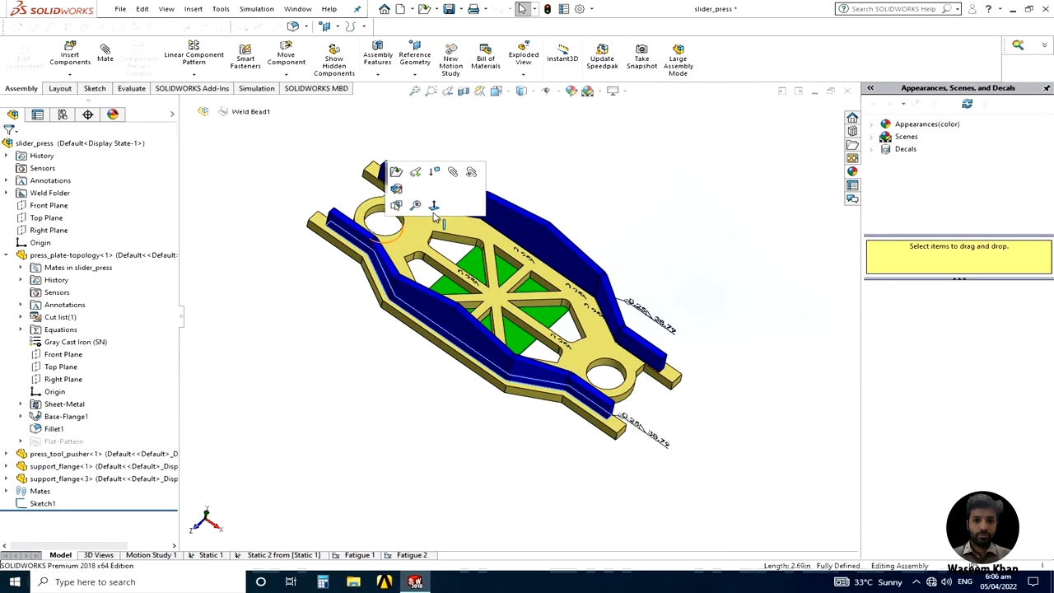
{"action": "left_click", "coordinate": [494, 216]}
{"action": "scroll", "coordinate": [504, 337], "scroll_direction": "up", "scroll_amount": 5}
{"action": "middle_click_drag", "start_coordinate": [505, 338], "coordinate": [547, 344]}
{"action": "scroll", "coordinate": [548, 344], "scroll_direction": "down", "scroll_amount": 3}
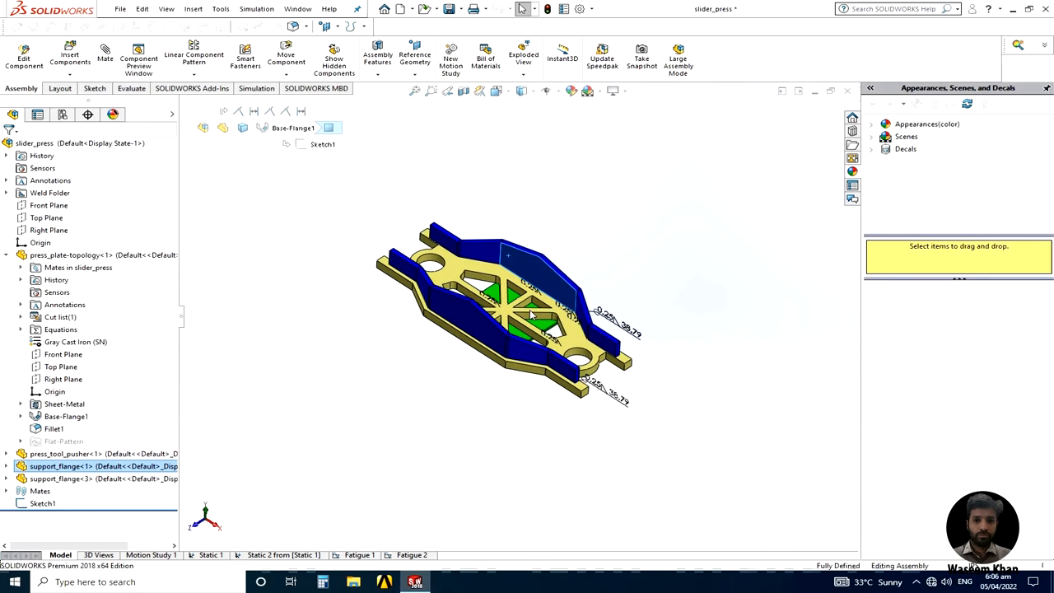
{"action": "middle_click_drag", "start_coordinate": [558, 426], "coordinate": [519, 311]}
{"action": "scroll", "coordinate": [519, 311], "scroll_direction": "down", "scroll_amount": 2}
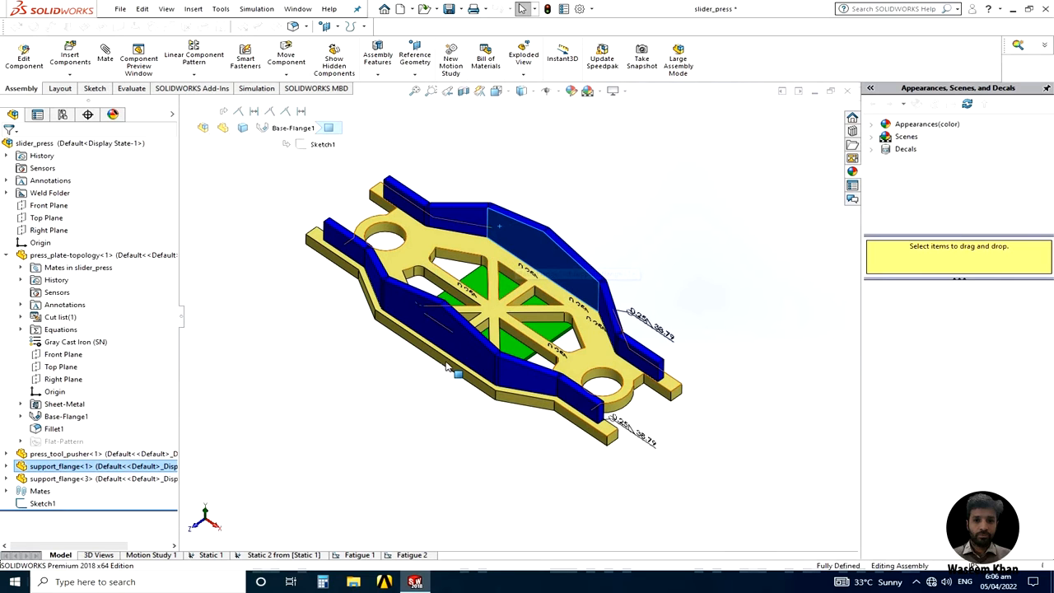
{"action": "middle_click_drag", "start_coordinate": [435, 321], "coordinate": [527, 342]}
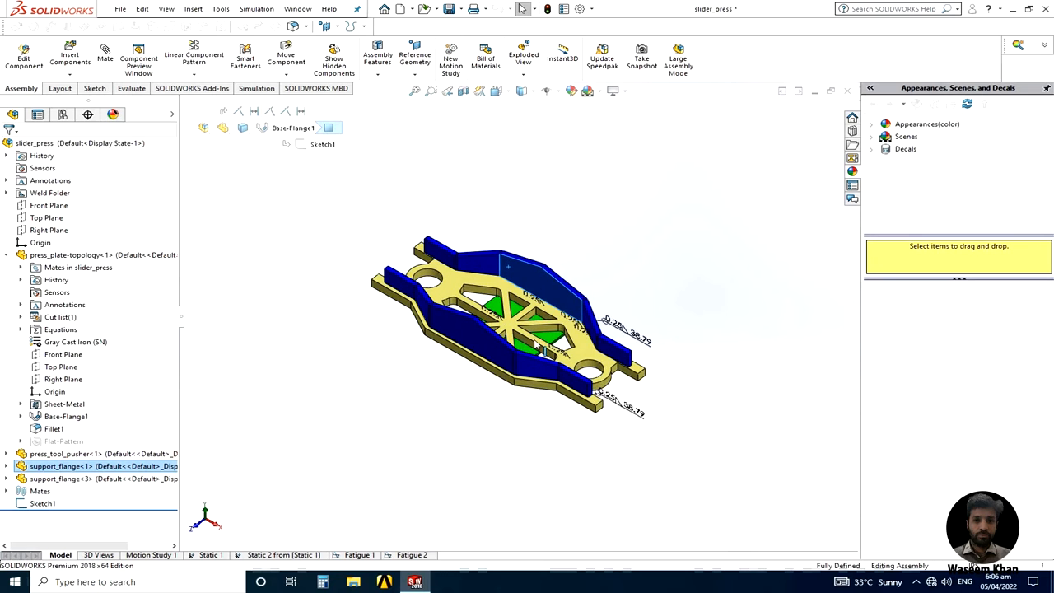
{"action": "scroll", "coordinate": [539, 337], "scroll_direction": "down", "scroll_amount": 3}
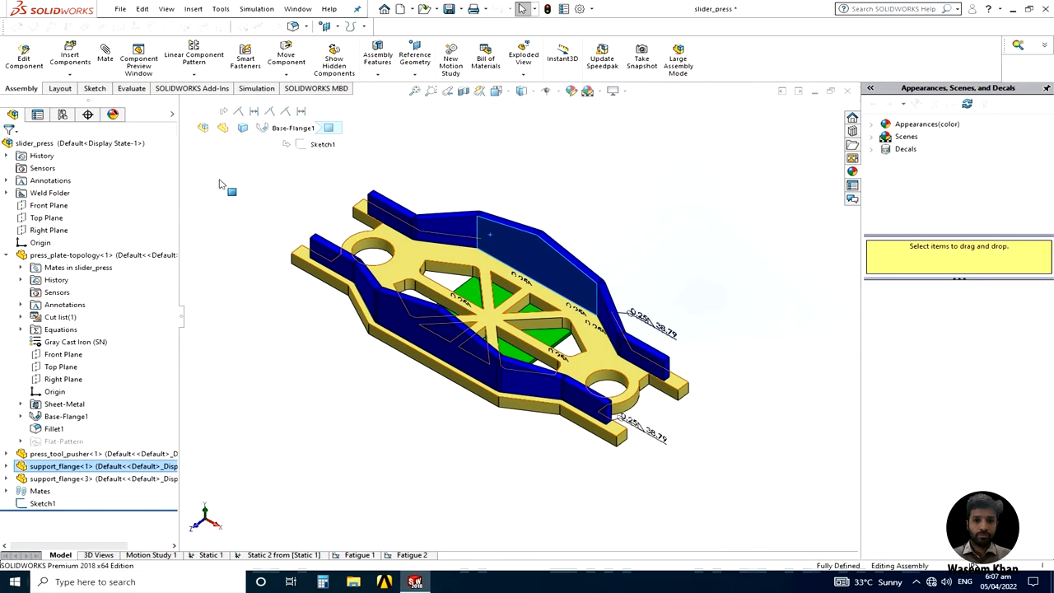
Evaluate the mass properties of the whole slider_press assembly, without overriding any of them
{"action": "left_click", "coordinate": [132, 88]}
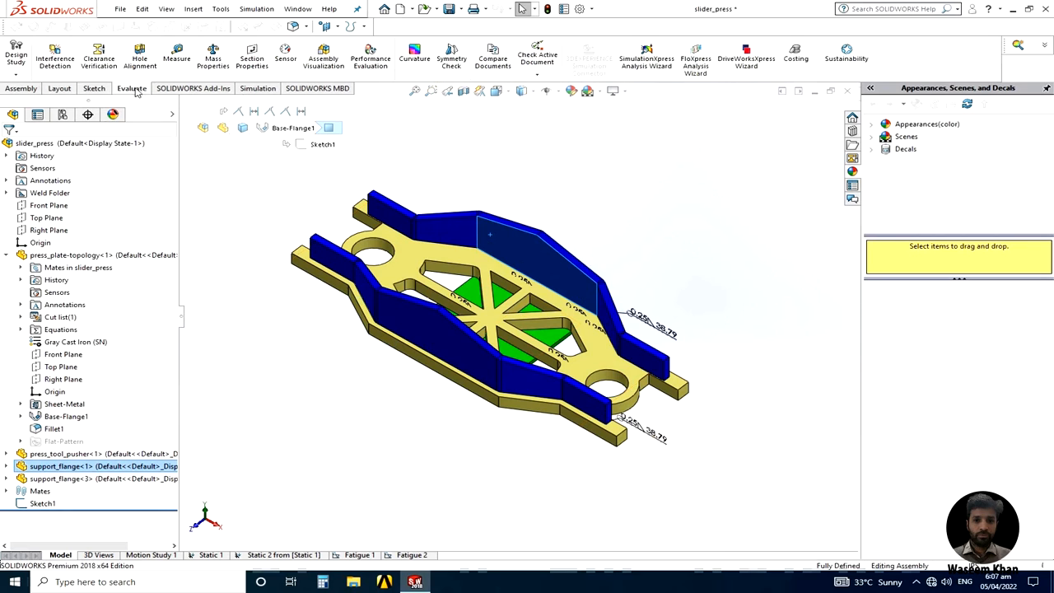
{"action": "left_click", "coordinate": [177, 59]}
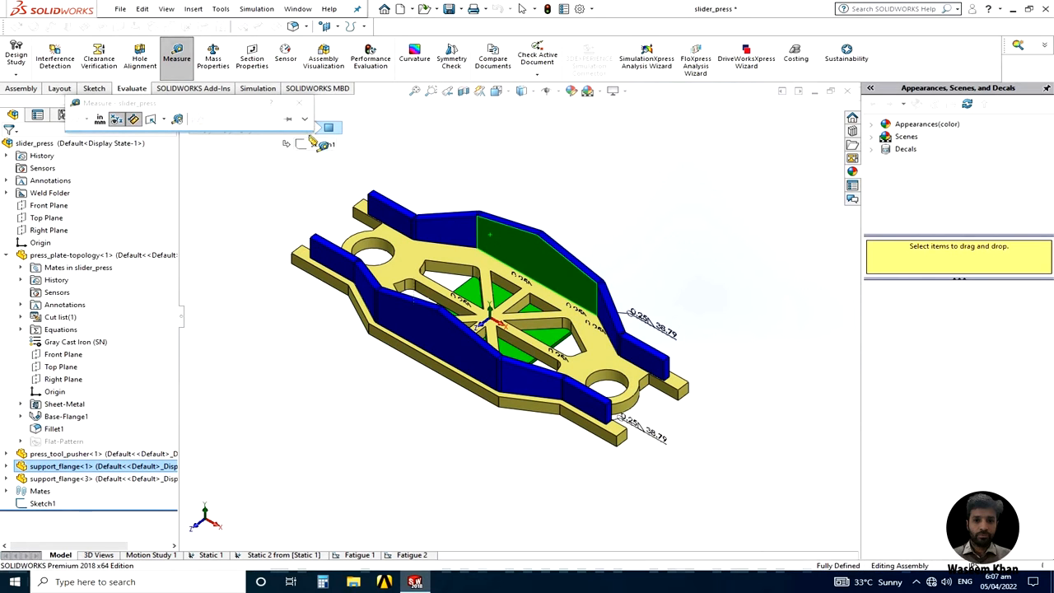
{"action": "left_click", "coordinate": [300, 102]}
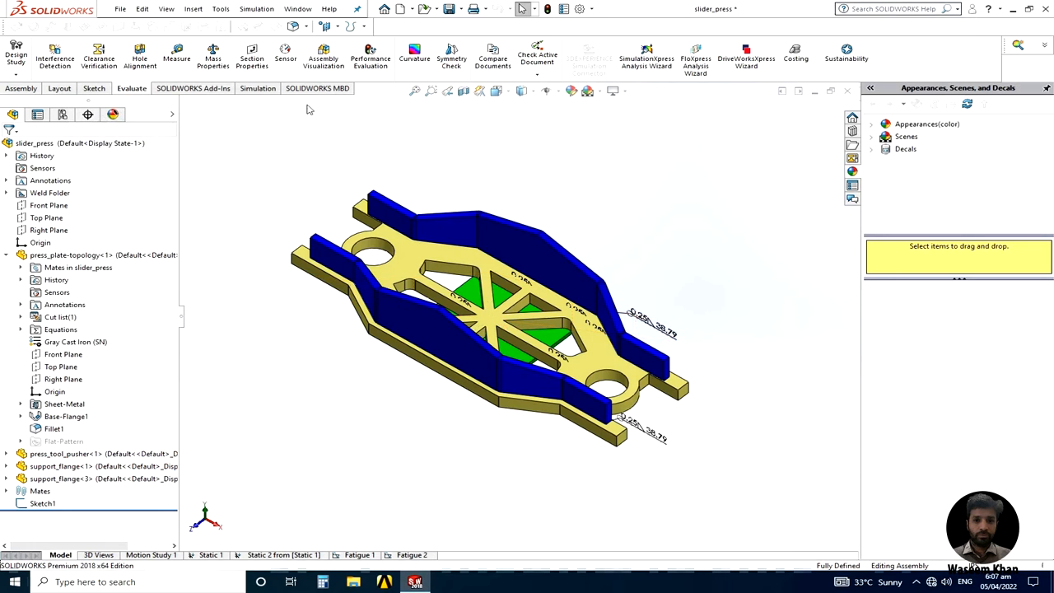
{"action": "left_click", "coordinate": [213, 58]}
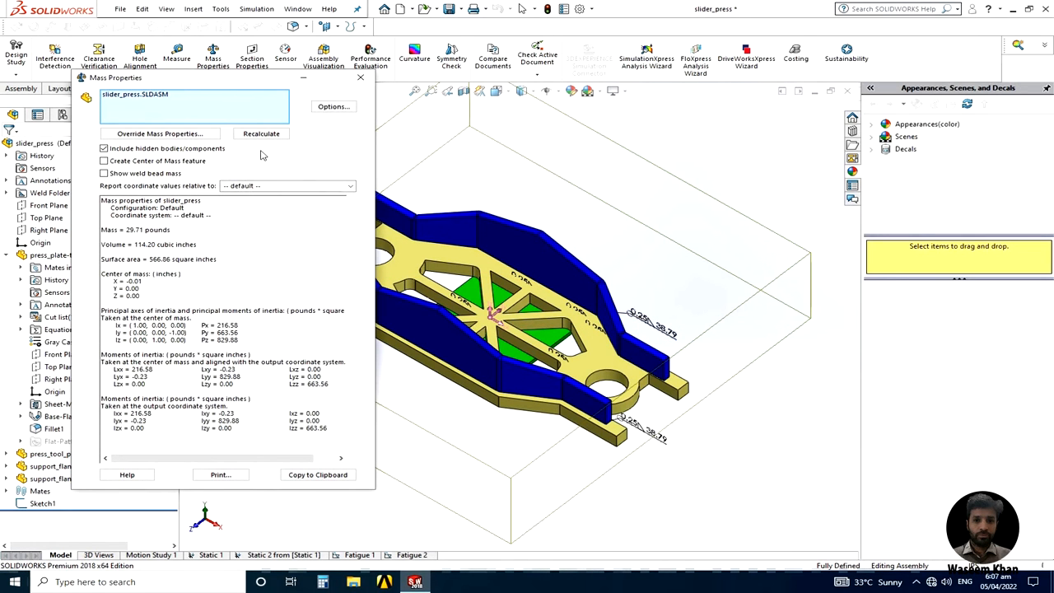
{"action": "left_click", "coordinate": [160, 134]}
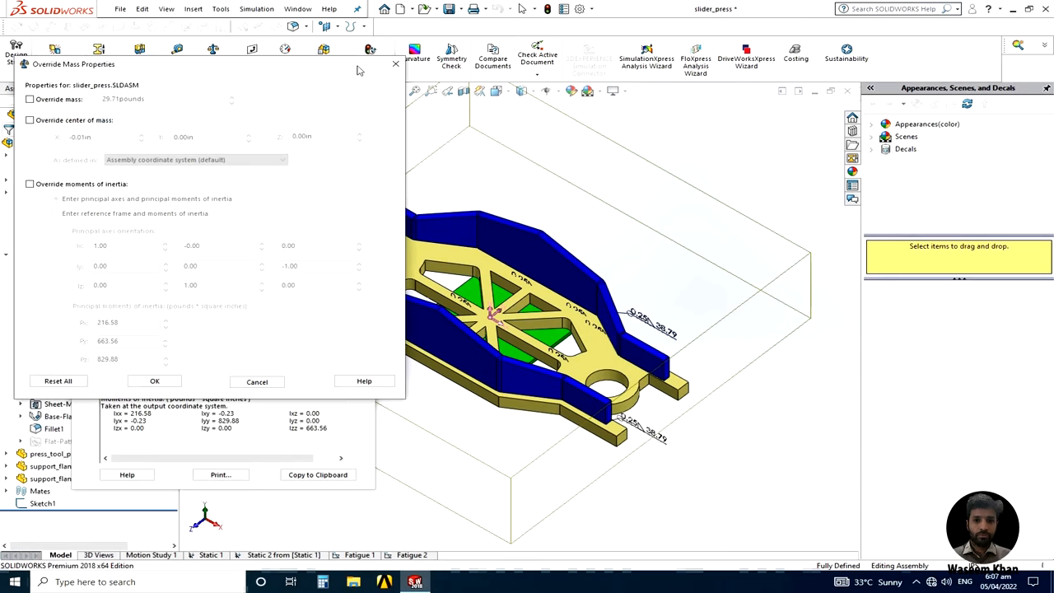
{"action": "left_click", "coordinate": [395, 65]}
Set the mass property options to custom units with mass in kilograms
{"action": "left_click", "coordinate": [333, 107]}
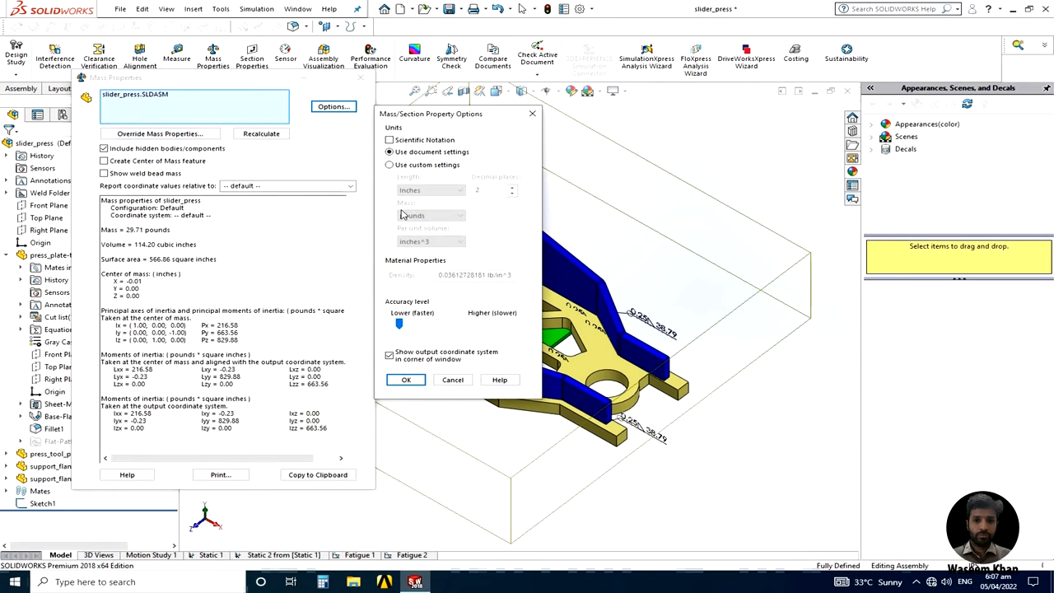
{"action": "left_click", "coordinate": [404, 167]}
{"action": "left_click", "coordinate": [457, 216]}
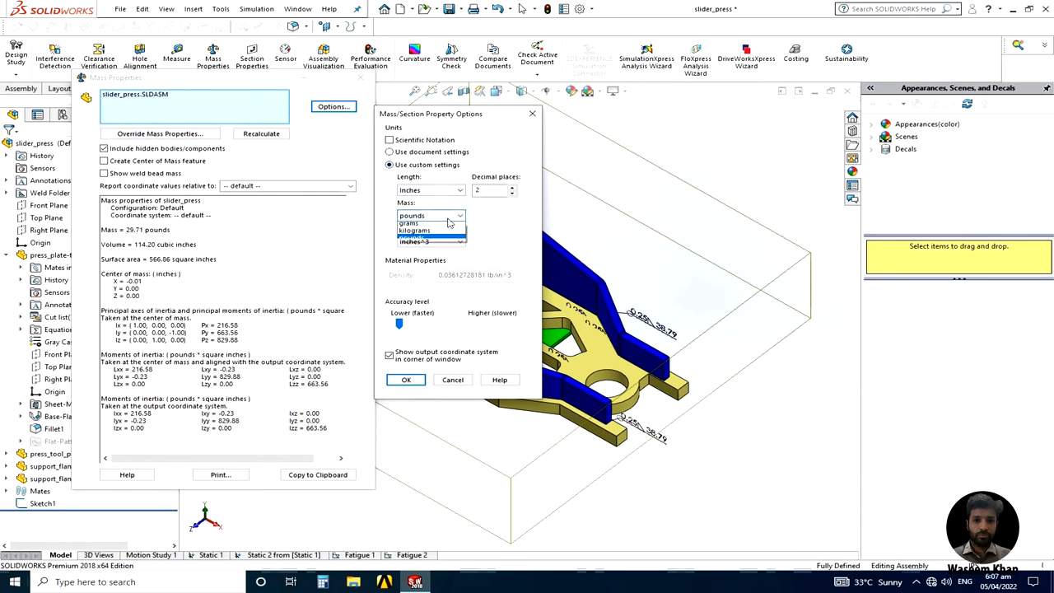
{"action": "left_click", "coordinate": [417, 231]}
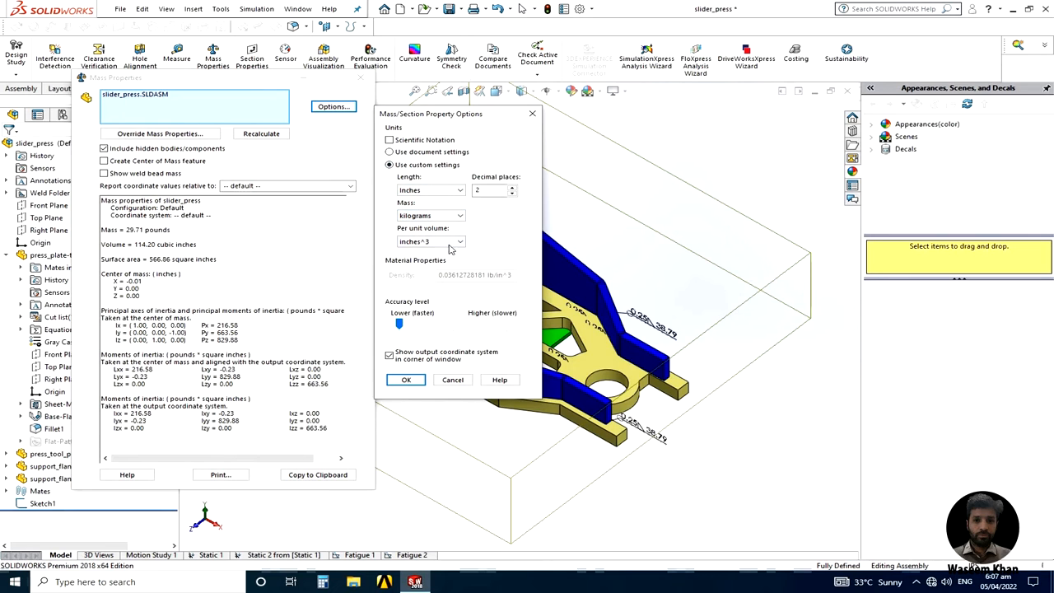
{"action": "left_click", "coordinate": [406, 380]}
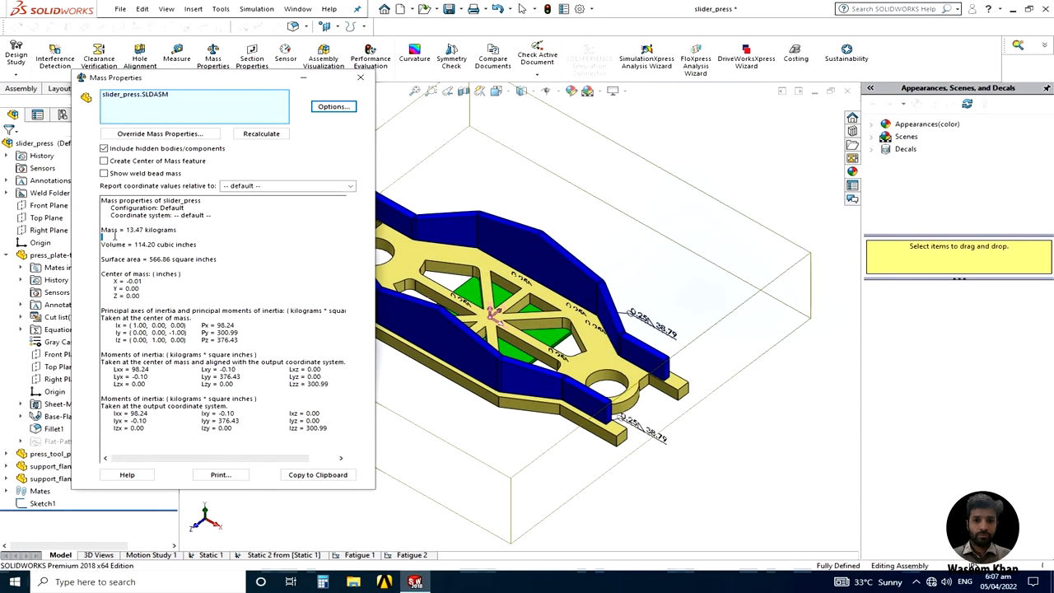
Read the assembly's total mass in the mass properties report, then close the report
{"action": "left_click_drag", "start_coordinate": [102, 231], "coordinate": [61, 231]}
{"action": "left_click", "coordinate": [197, 226]}
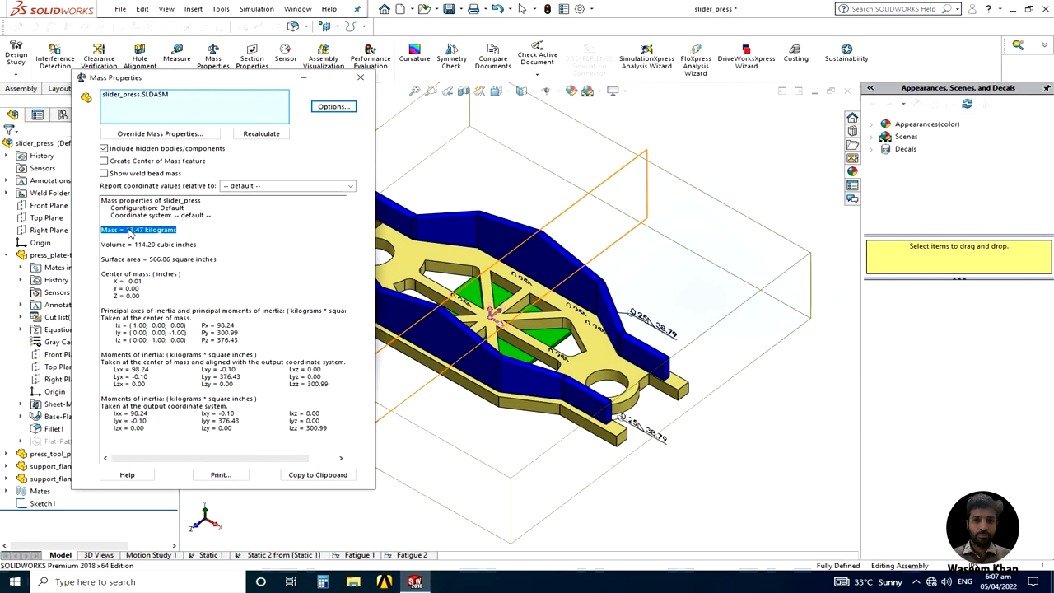
{"action": "left_click", "coordinate": [127, 231]}
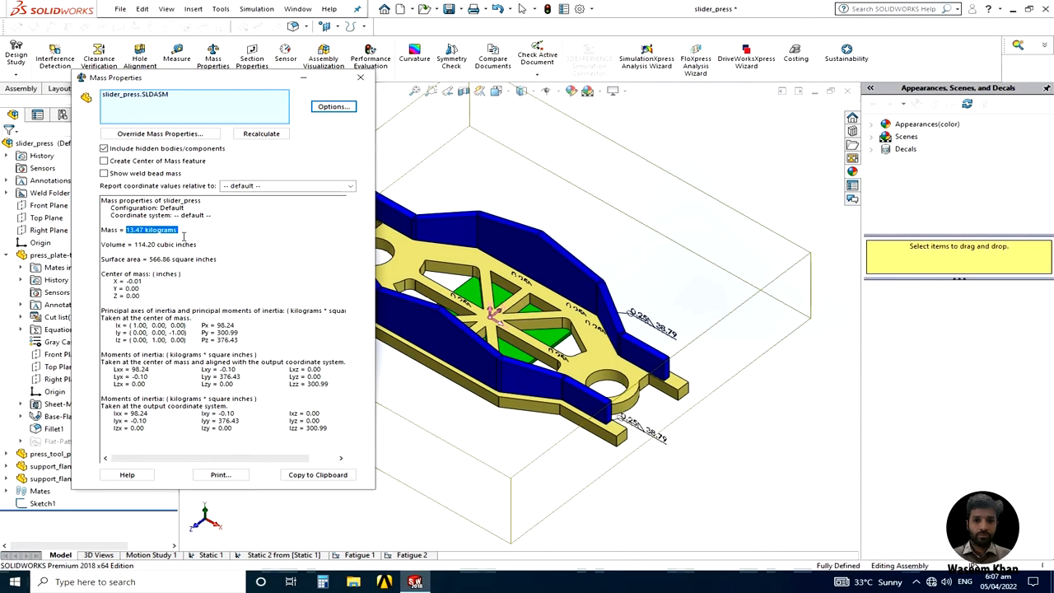
{"action": "left_click", "coordinate": [359, 76]}
Examine the green press tool pusher and its welds on the underside of the topology plate
{"action": "scroll", "coordinate": [322, 192], "scroll_direction": "up", "scroll_amount": 7}
{"action": "scroll", "coordinate": [521, 322], "scroll_direction": "down", "scroll_amount": 5}
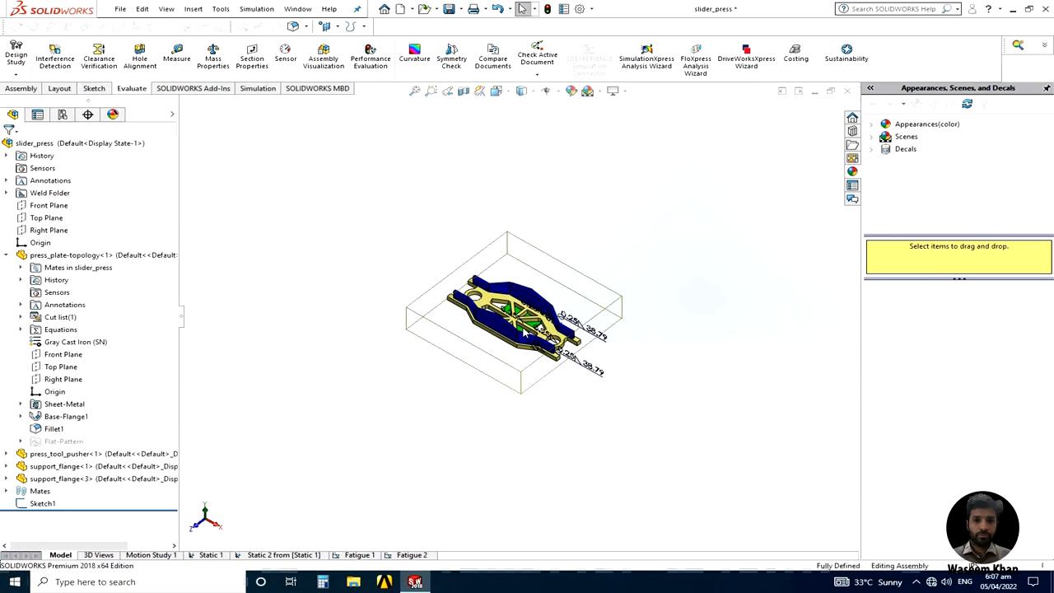
{"action": "scroll", "coordinate": [521, 322], "scroll_direction": "up", "scroll_amount": 3}
{"action": "scroll", "coordinate": [521, 321], "scroll_direction": "down", "scroll_amount": 4}
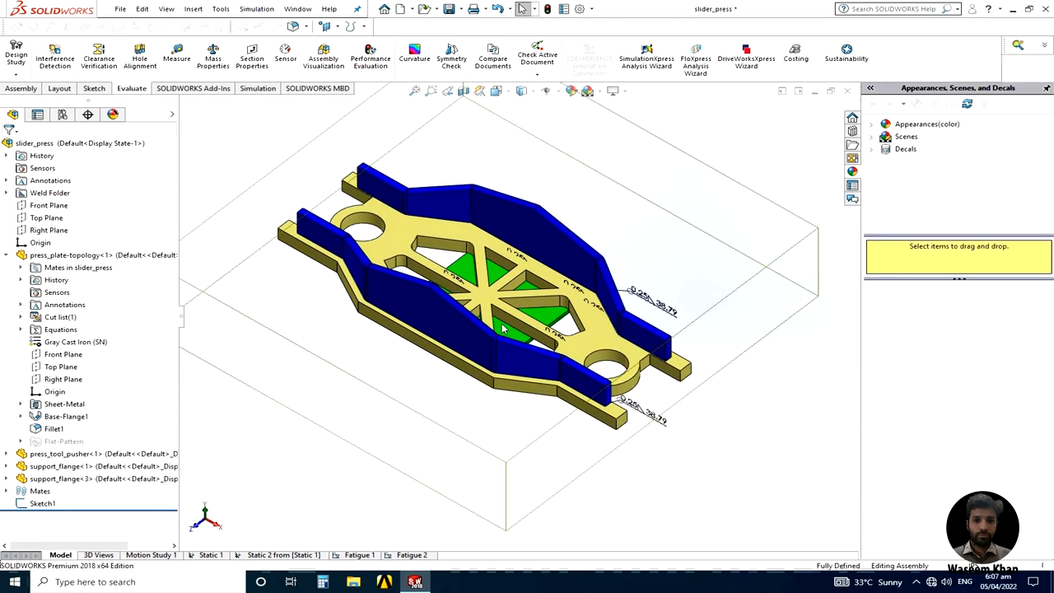
{"action": "scroll", "coordinate": [504, 329], "scroll_direction": "up", "scroll_amount": 3}
{"action": "scroll", "coordinate": [532, 405], "scroll_direction": "down", "scroll_amount": 3}
{"action": "middle_click_drag", "start_coordinate": [532, 405], "coordinate": [531, 329]}
{"action": "scroll", "coordinate": [529, 324], "scroll_direction": "down", "scroll_amount": 2}
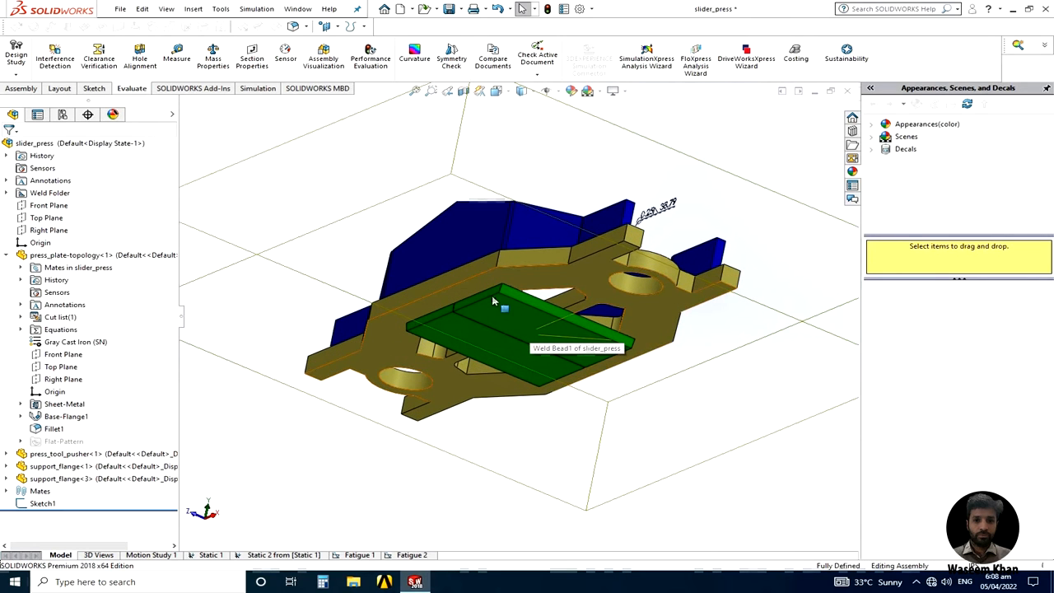
{"action": "scroll", "coordinate": [488, 260], "scroll_direction": "down", "scroll_amount": 5}
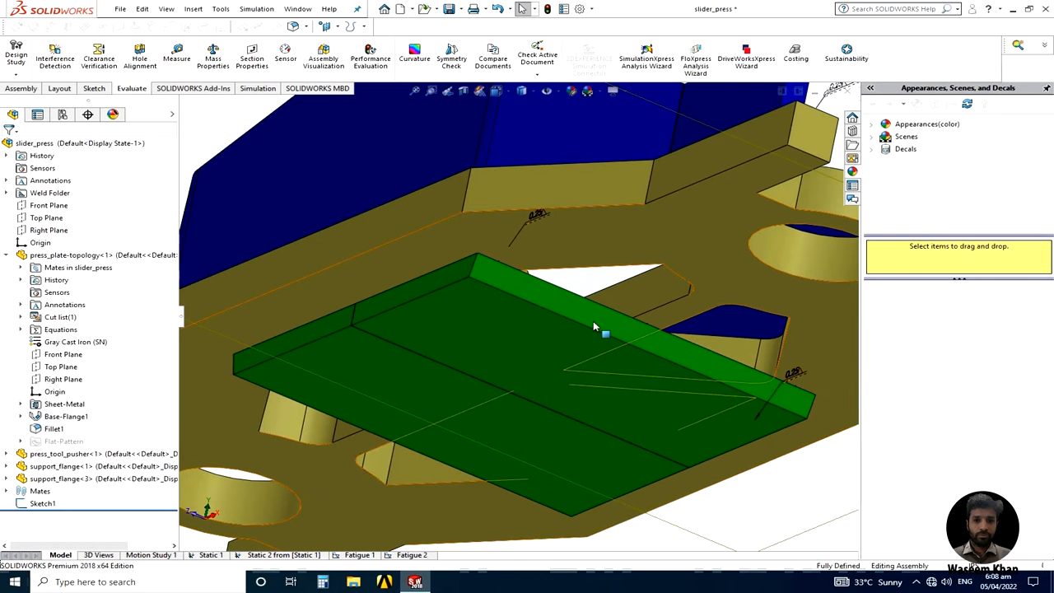
{"action": "middle_click_drag", "start_coordinate": [576, 340], "coordinate": [540, 357]}
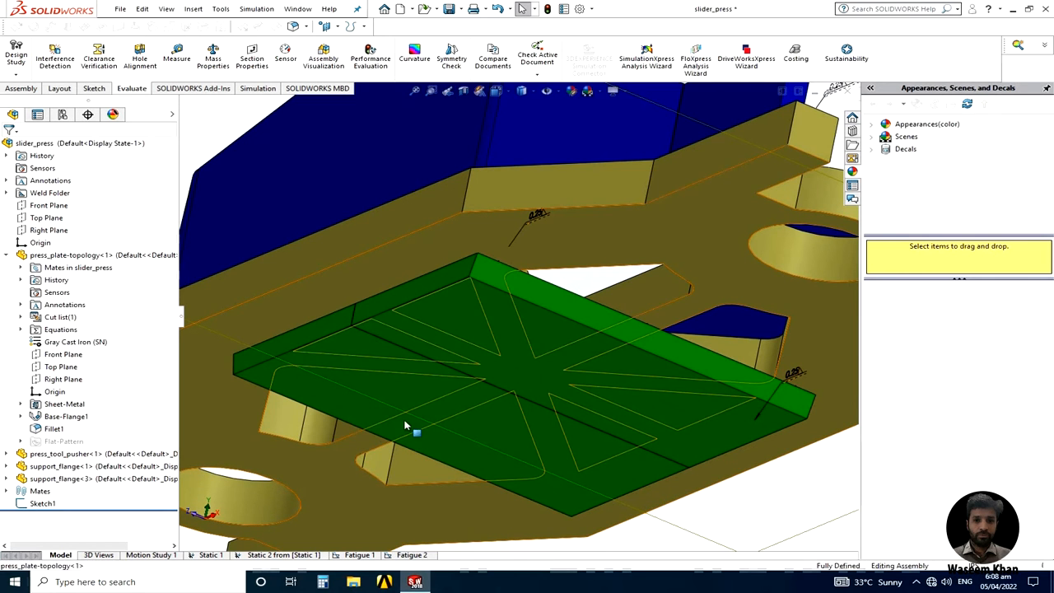
{"action": "left_click", "coordinate": [460, 358]}
{"action": "scroll", "coordinate": [459, 355], "scroll_direction": "up", "scroll_amount": 4}
{"action": "left_click", "coordinate": [338, 272]}
{"action": "middle_click_drag", "start_coordinate": [484, 331], "coordinate": [519, 341]}
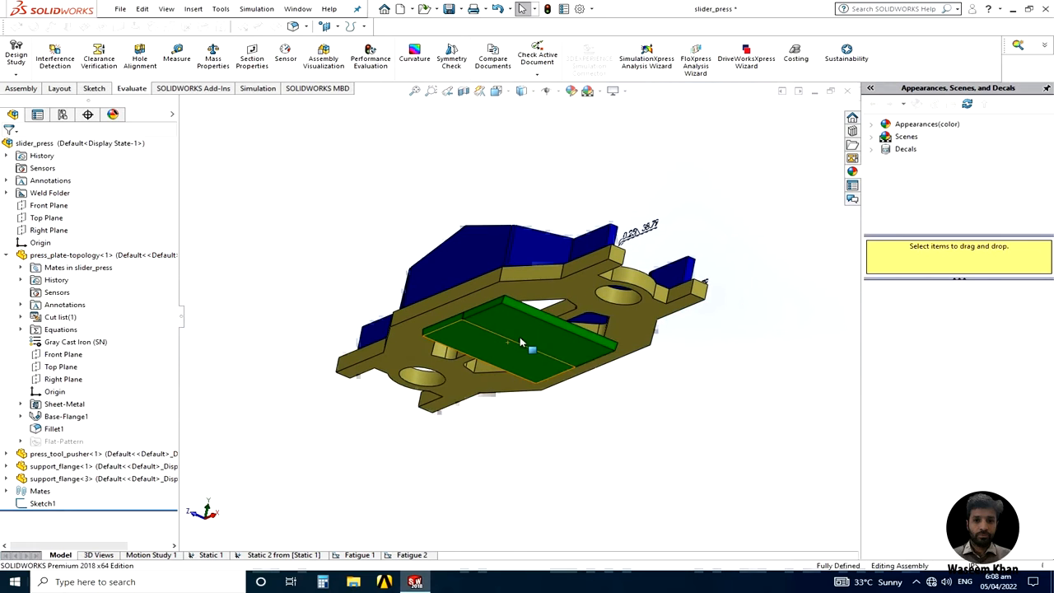
Inspect the split line across the press tool pusher's bottom face and its seating against the topology plate
{"action": "scroll", "coordinate": [507, 336], "scroll_direction": "down", "scroll_amount": 1}
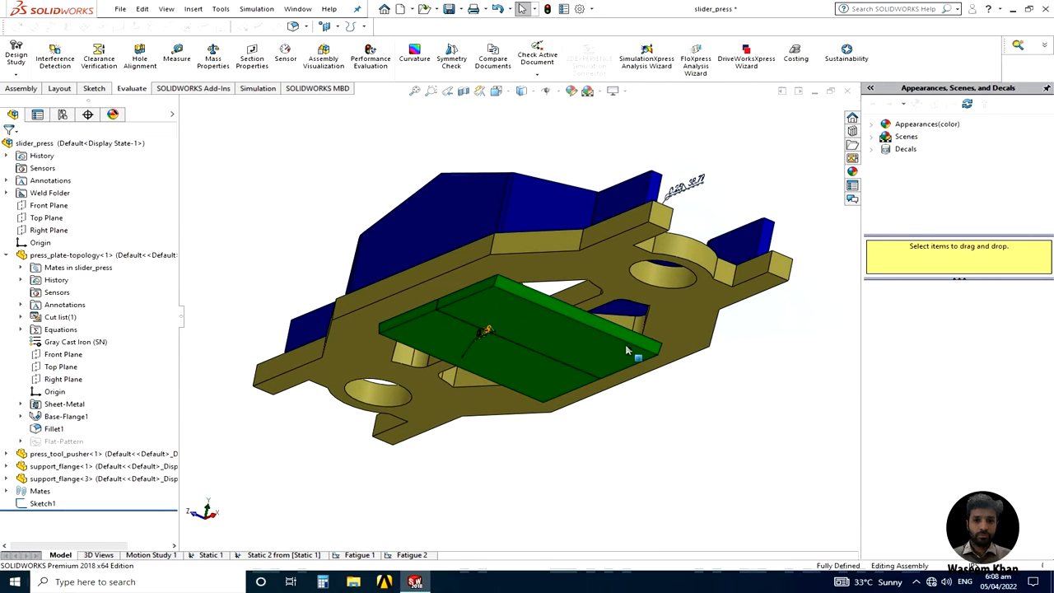
{"action": "scroll", "coordinate": [505, 345], "scroll_direction": "down", "scroll_amount": 2}
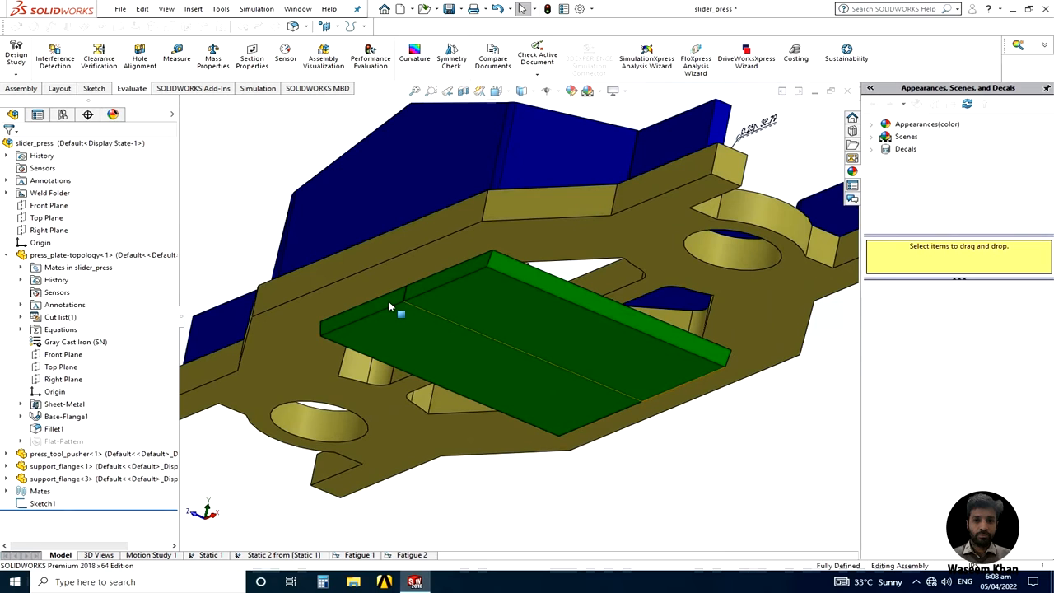
{"action": "left_click", "coordinate": [427, 330]}
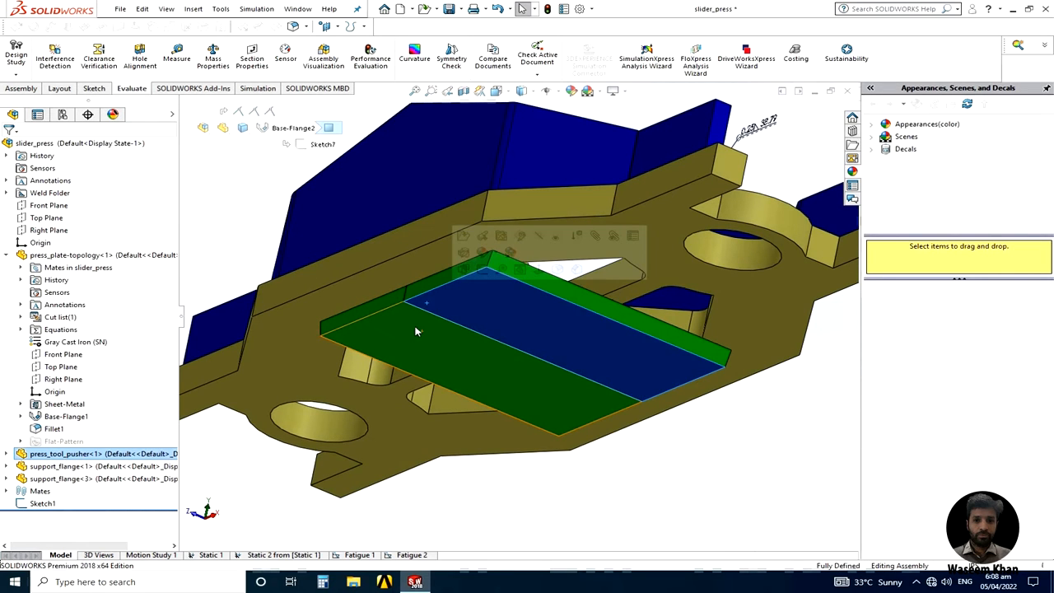
{"action": "key", "text": "Escape"}
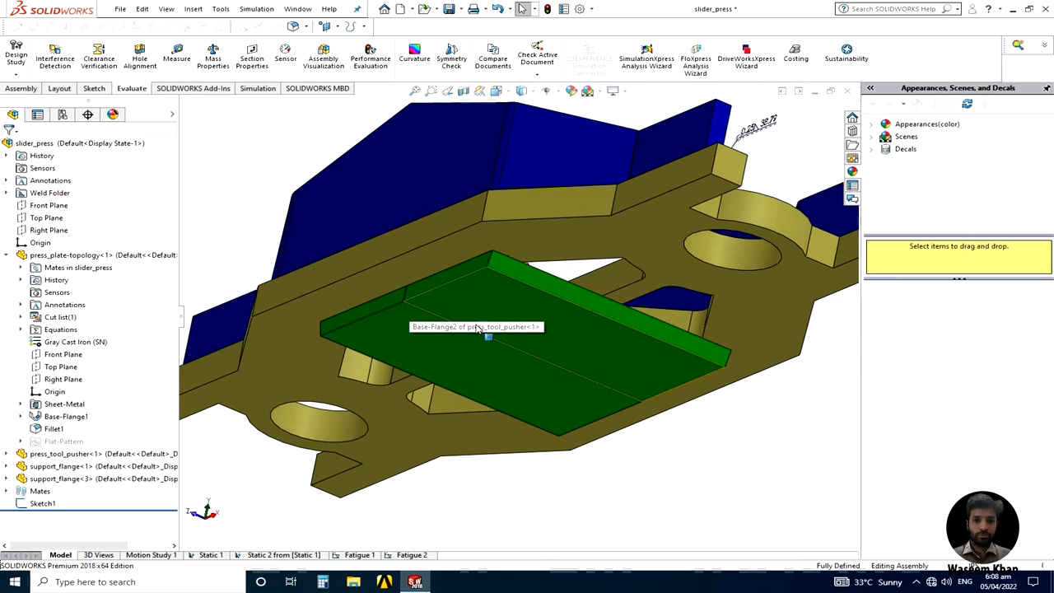
{"action": "scroll", "coordinate": [511, 330], "scroll_direction": "up", "scroll_amount": 3}
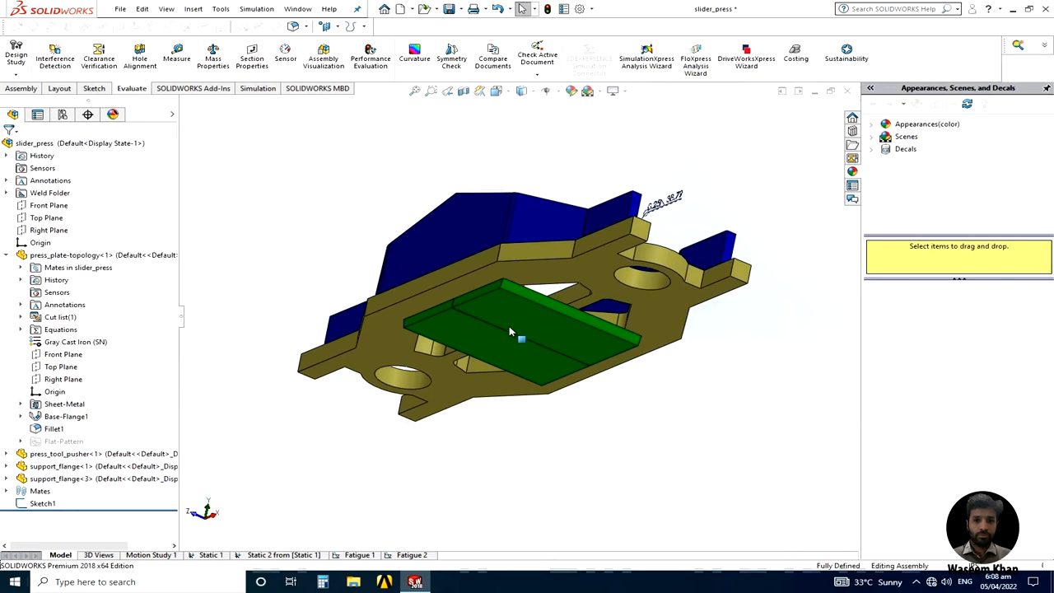
{"action": "scroll", "coordinate": [556, 330], "scroll_direction": "down", "scroll_amount": 4}
{"action": "scroll", "coordinate": [557, 329], "scroll_direction": "up", "scroll_amount": 4}
{"action": "scroll", "coordinate": [557, 329], "scroll_direction": "down", "scroll_amount": 2}
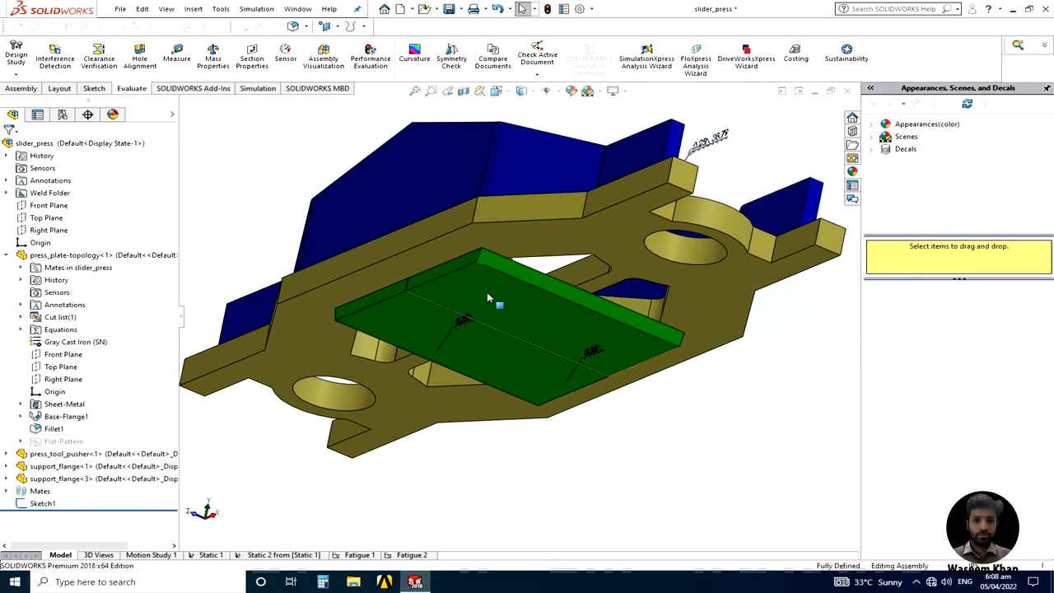
{"action": "middle_click_drag", "start_coordinate": [485, 286], "coordinate": [404, 299]}
{"action": "scroll", "coordinate": [442, 323], "scroll_direction": "down", "scroll_amount": 3}
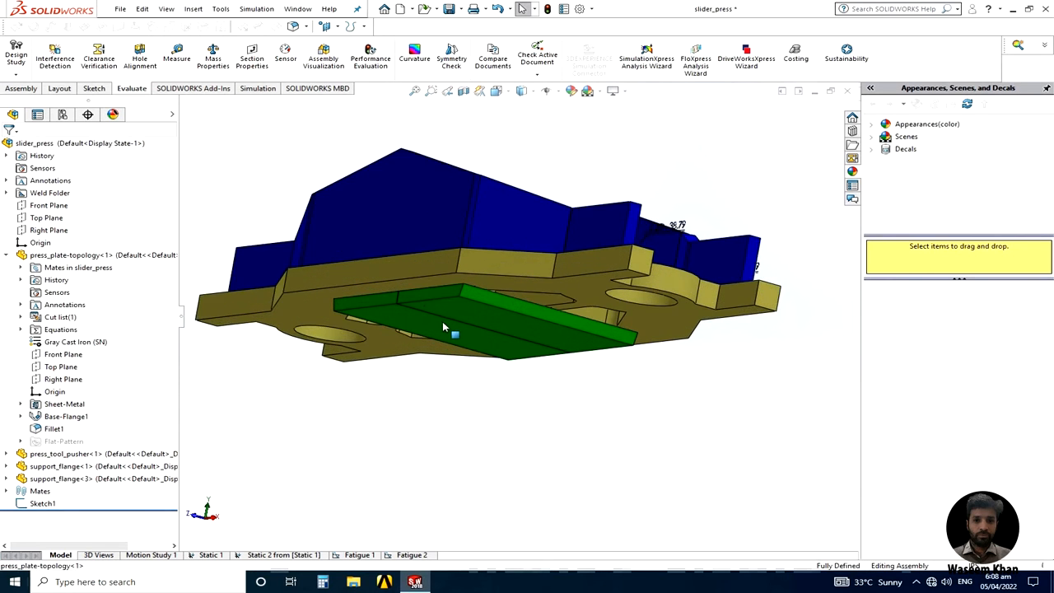
{"action": "scroll", "coordinate": [505, 321], "scroll_direction": "up", "scroll_amount": 4}
{"action": "scroll", "coordinate": [524, 308], "scroll_direction": "down", "scroll_amount": 5}
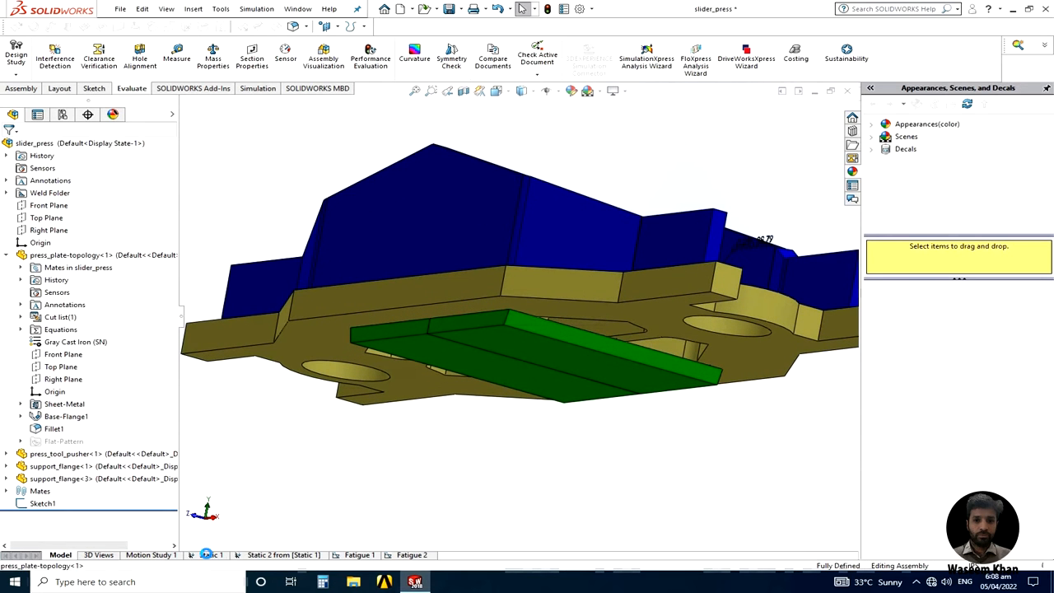
Open the Static 1 study and apply Gray Cast Iron to all of its parts
{"action": "left_click", "coordinate": [209, 553]}
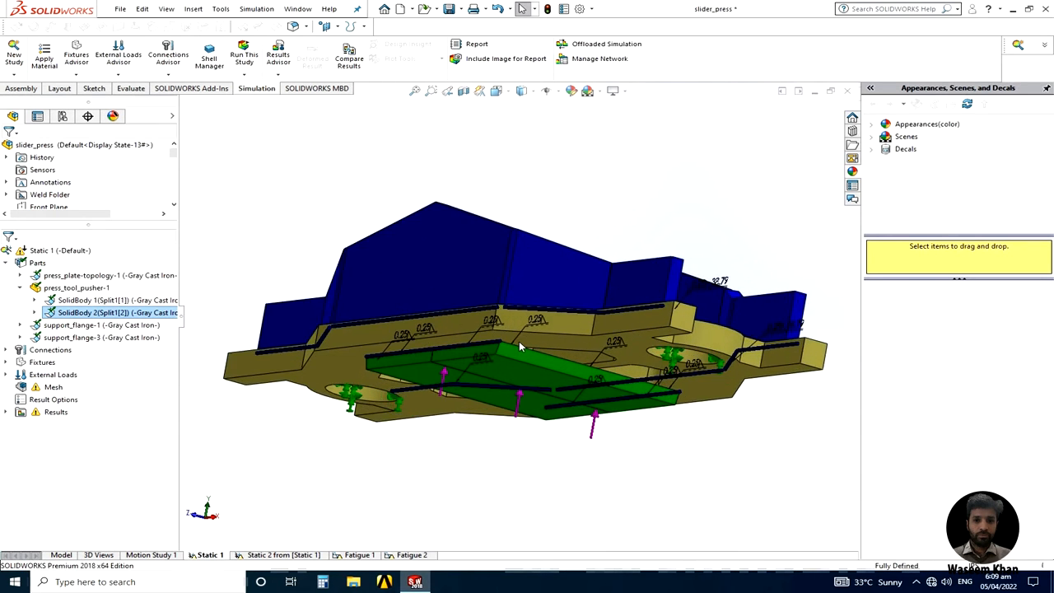
{"action": "middle_click_drag", "start_coordinate": [518, 341], "coordinate": [558, 486]}
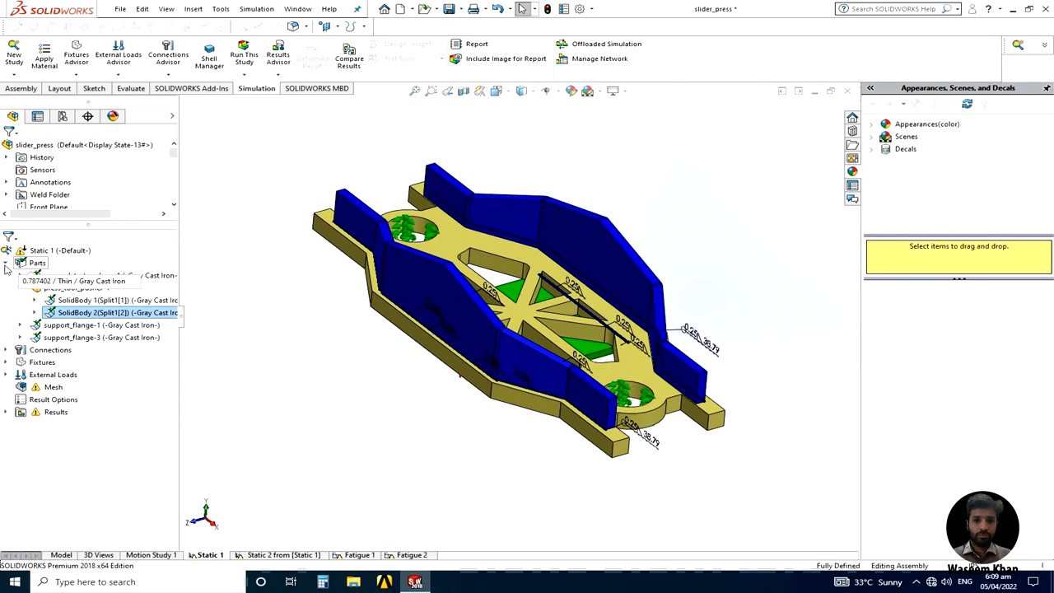
{"action": "left_click", "coordinate": [6, 263]}
{"action": "right_click", "coordinate": [31, 264]}
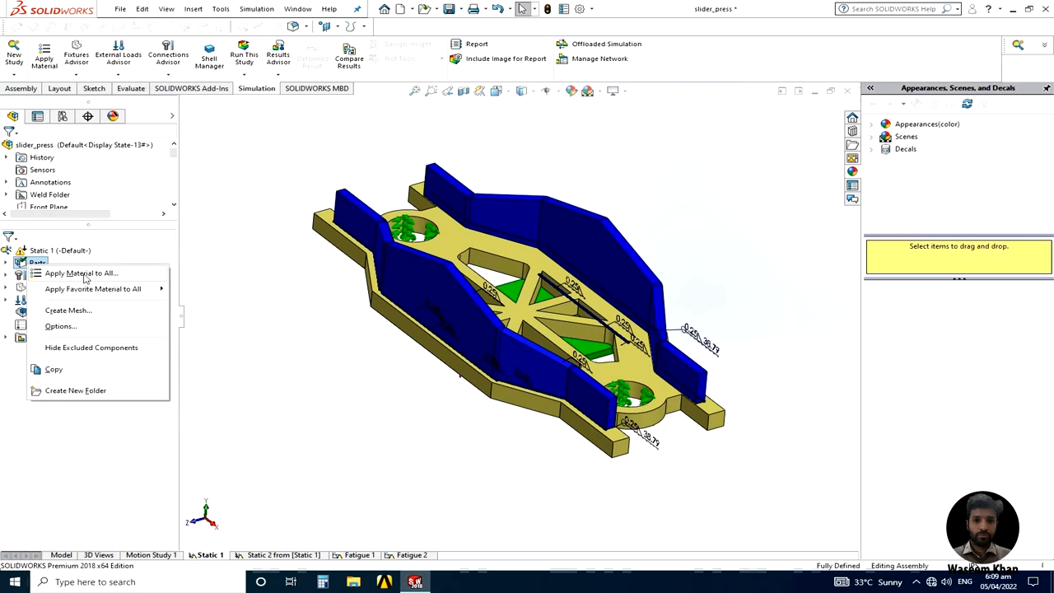
{"action": "left_click", "coordinate": [83, 273]}
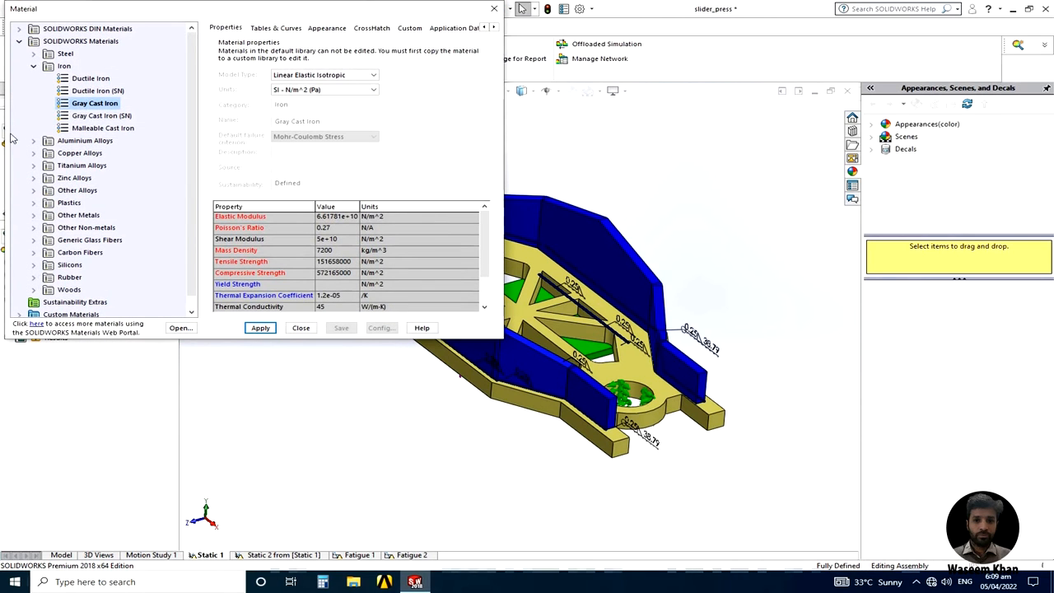
{"action": "left_click", "coordinate": [260, 328]}
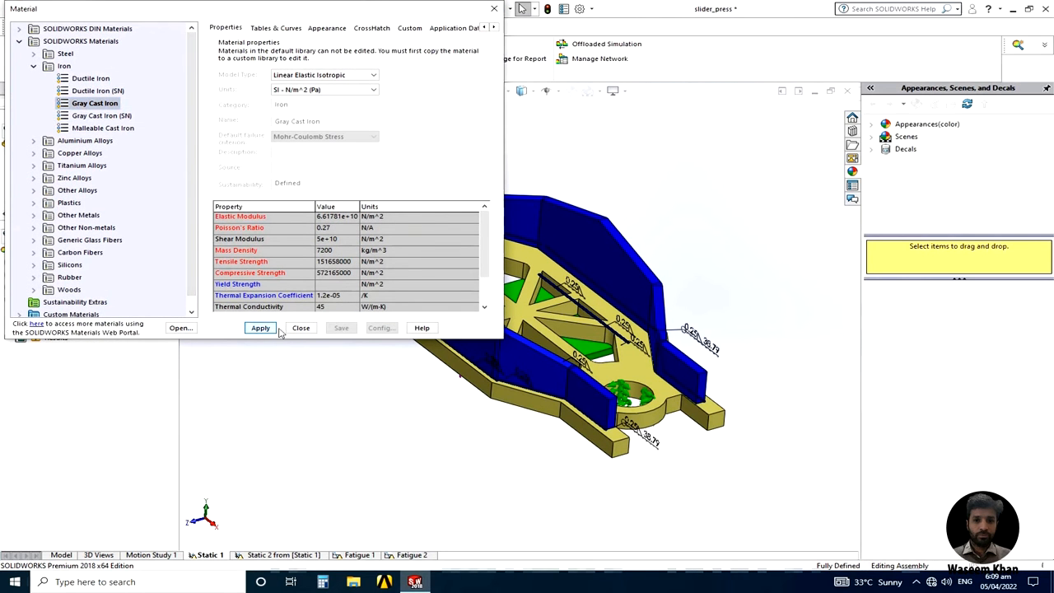
{"action": "left_click", "coordinate": [300, 327]}
List the study's connectors and highlight Edge Weld Connector-1 on the model
{"action": "double_click", "coordinate": [49, 275]}
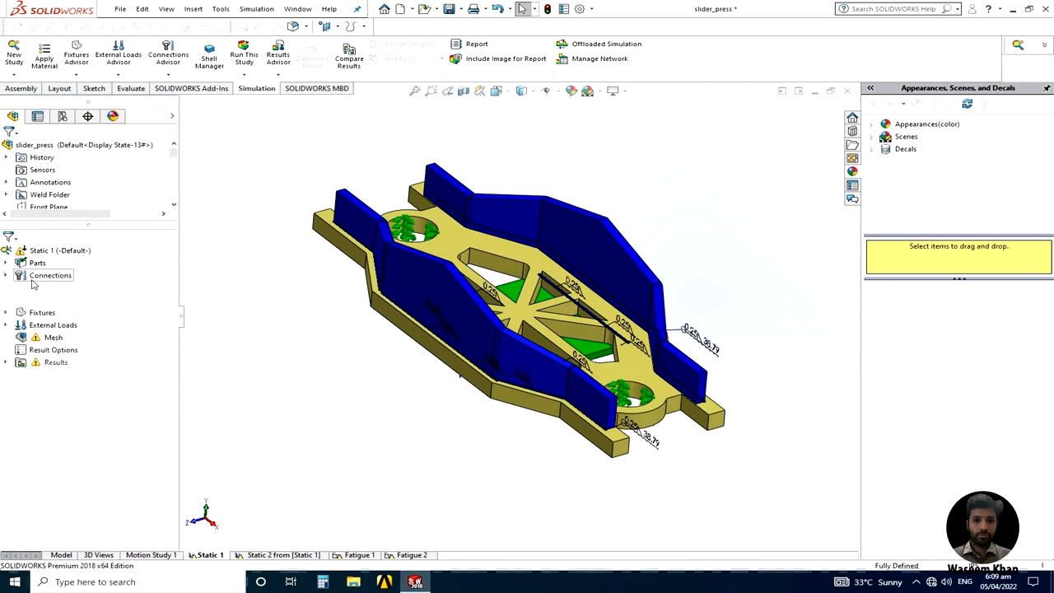
{"action": "double_click", "coordinate": [35, 288]}
{"action": "left_click", "coordinate": [97, 302]}
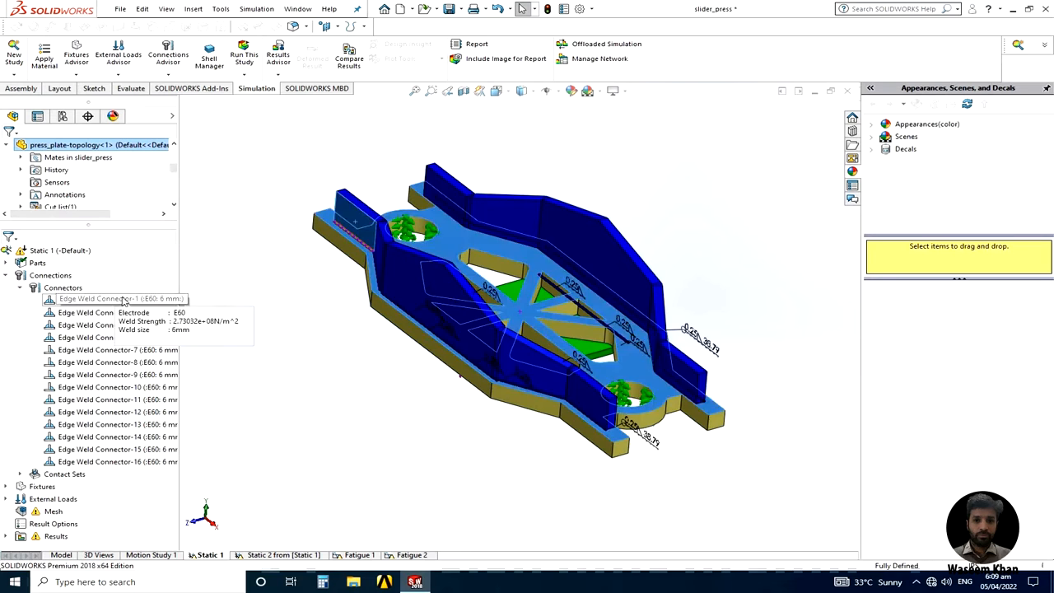
{"action": "left_click", "coordinate": [96, 300]}
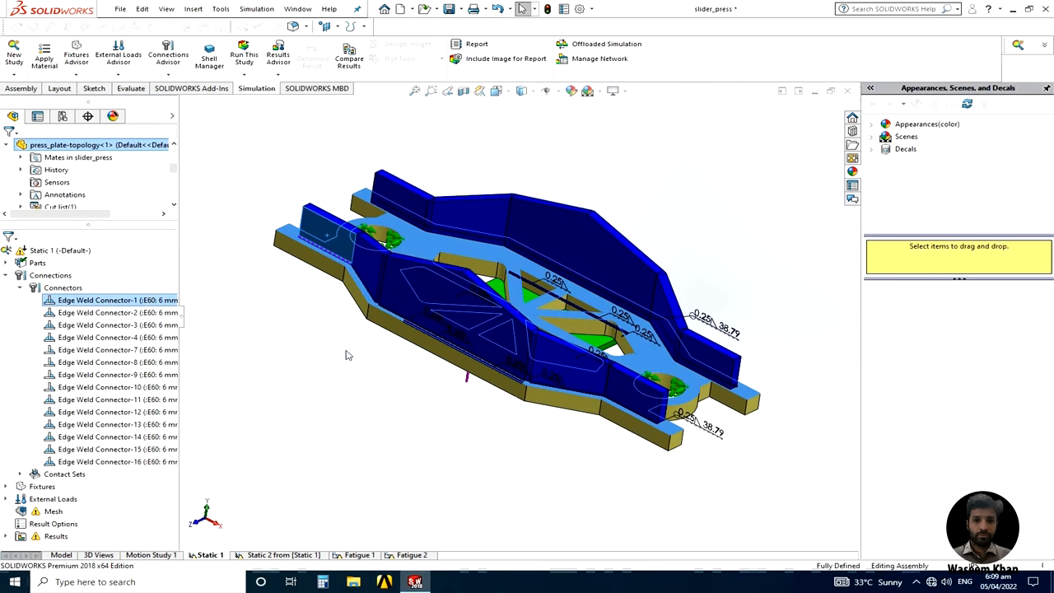
{"action": "middle_click_drag", "start_coordinate": [348, 362], "coordinate": [406, 374]}
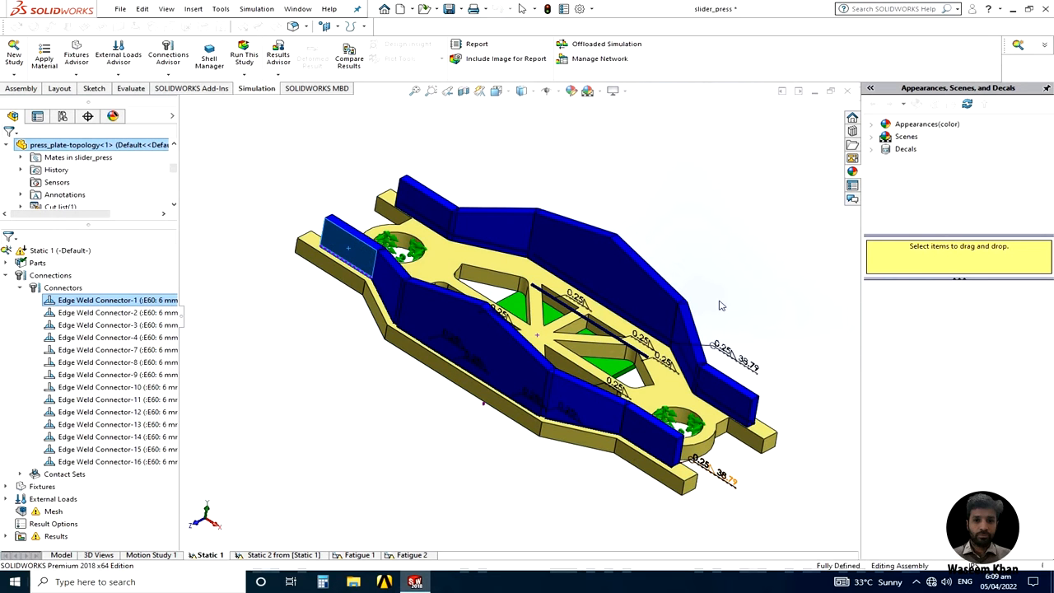
Highlight Edge Weld Connector-16 and inspect its weld between the support flange and the topology plate
{"action": "left_click", "coordinate": [124, 462]}
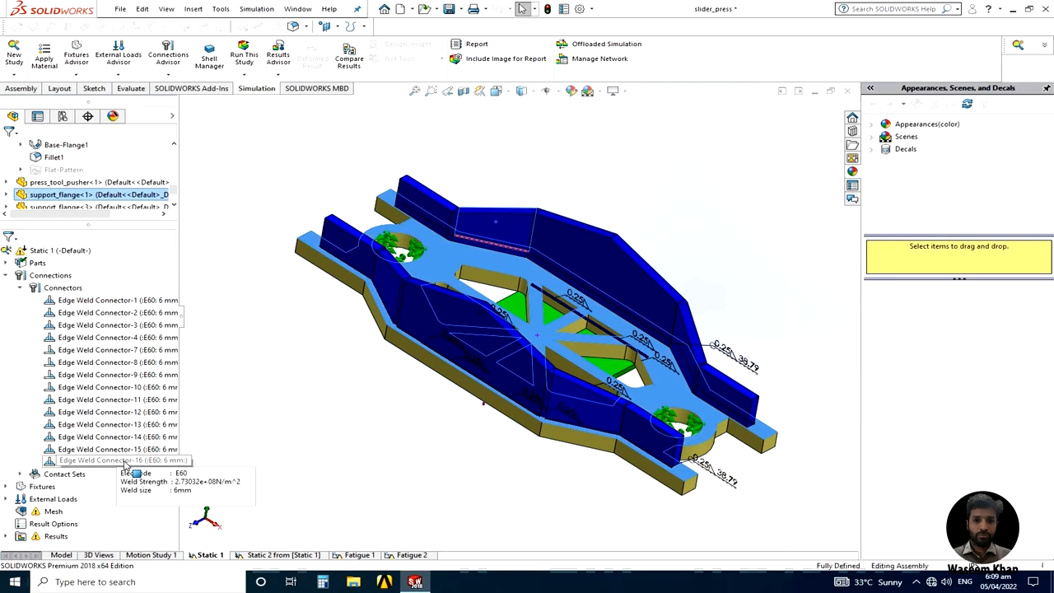
{"action": "left_click", "coordinate": [288, 322]}
{"action": "middle_click_drag", "start_coordinate": [289, 322], "coordinate": [305, 313]}
{"action": "scroll", "coordinate": [515, 360], "scroll_direction": "up", "scroll_amount": 3}
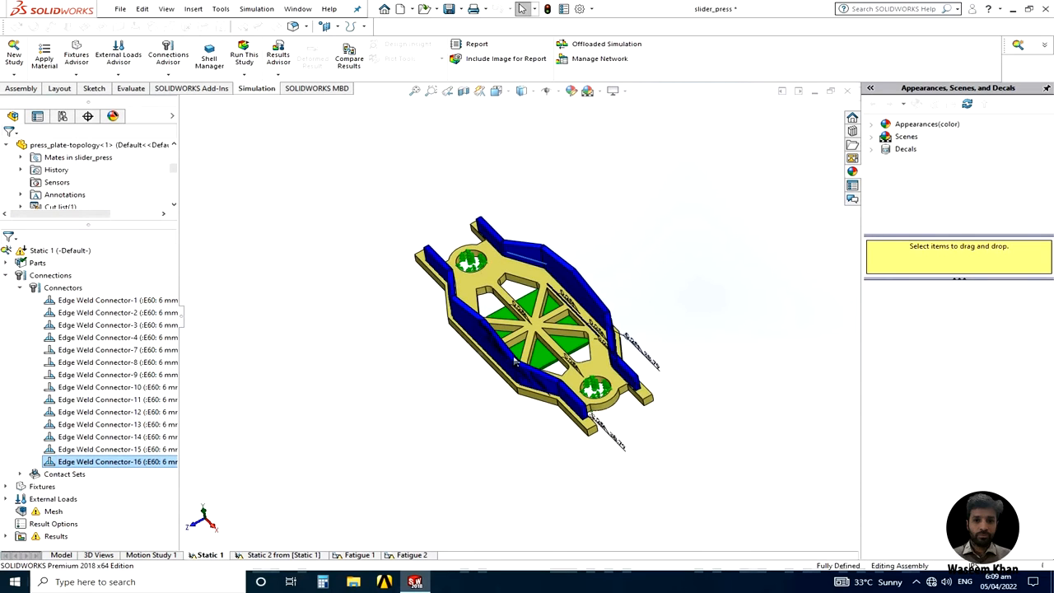
{"action": "scroll", "coordinate": [515, 361], "scroll_direction": "down", "scroll_amount": 3}
{"action": "scroll", "coordinate": [515, 361], "scroll_direction": "up", "scroll_amount": 3}
{"action": "scroll", "coordinate": [515, 360], "scroll_direction": "down", "scroll_amount": 2}
{"action": "middle_click_drag", "start_coordinate": [388, 404], "coordinate": [412, 355]}
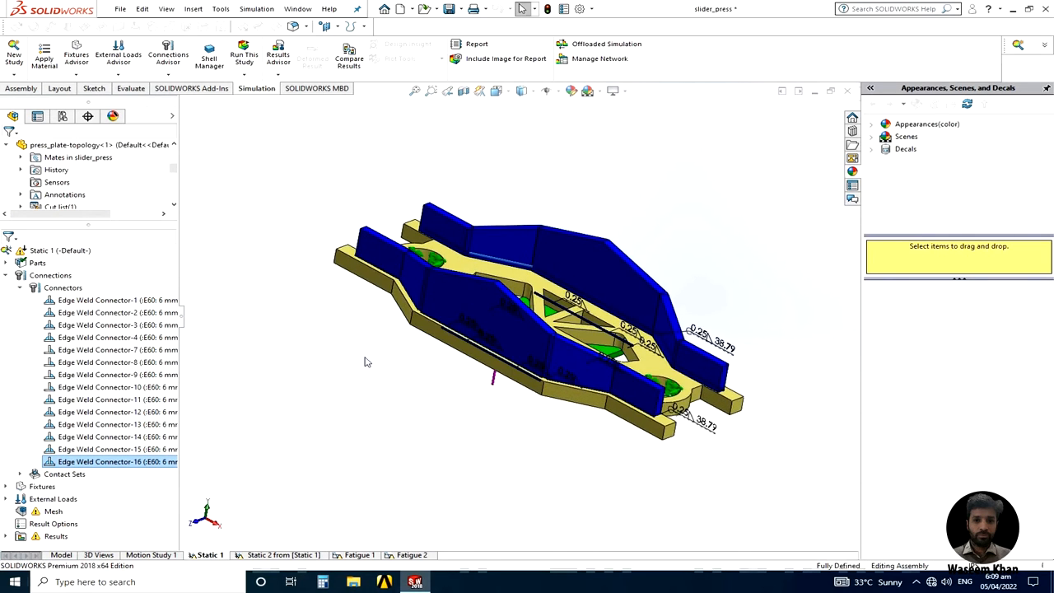
List the study's contact sets and highlight the bonded Contact Set-7 of the press tool pusher
{"action": "left_click", "coordinate": [21, 287]}
{"action": "left_click", "coordinate": [20, 299]}
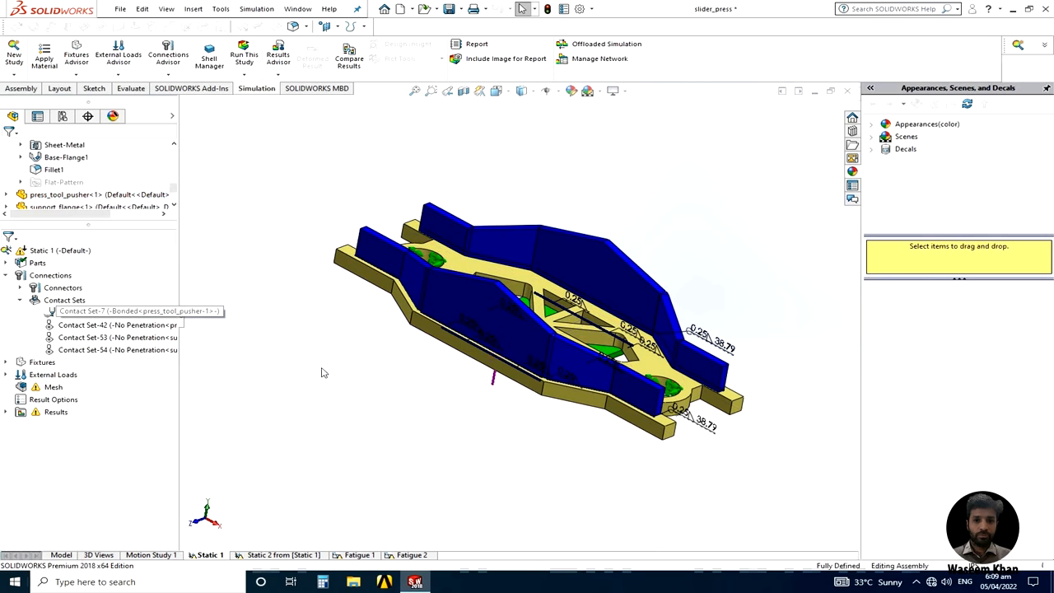
{"action": "middle_click_drag", "start_coordinate": [325, 370], "coordinate": [376, 386]}
{"action": "scroll", "coordinate": [503, 348], "scroll_direction": "up", "scroll_amount": 2}
{"action": "scroll", "coordinate": [509, 346], "scroll_direction": "down", "scroll_amount": 4}
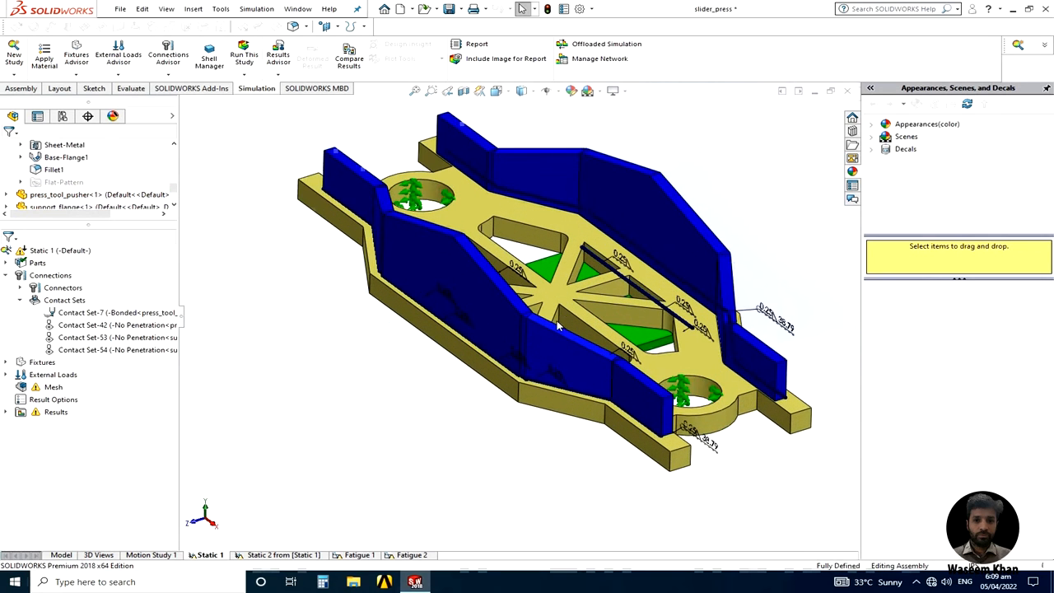
{"action": "scroll", "coordinate": [557, 324], "scroll_direction": "up", "scroll_amount": 2}
{"action": "left_click", "coordinate": [99, 318]}
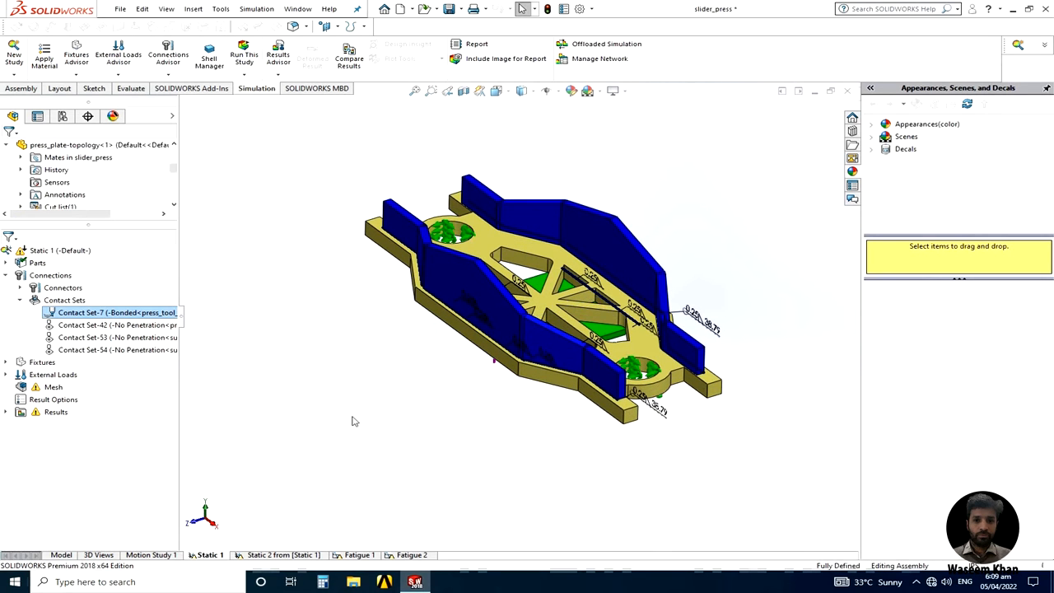
{"action": "mouse_move", "coordinate": [352, 421]}
{"action": "middle_mouse_down"}
{"action": "mouse_move", "coordinate": [365, 393]}
{"action": "mouse_move", "coordinate": [358, 420]}
{"action": "middle_mouse_up"}
Review the definition of Contact Set-42 between the press tool pusher and the topology plate, then close it without changes
{"action": "left_click", "coordinate": [86, 328]}
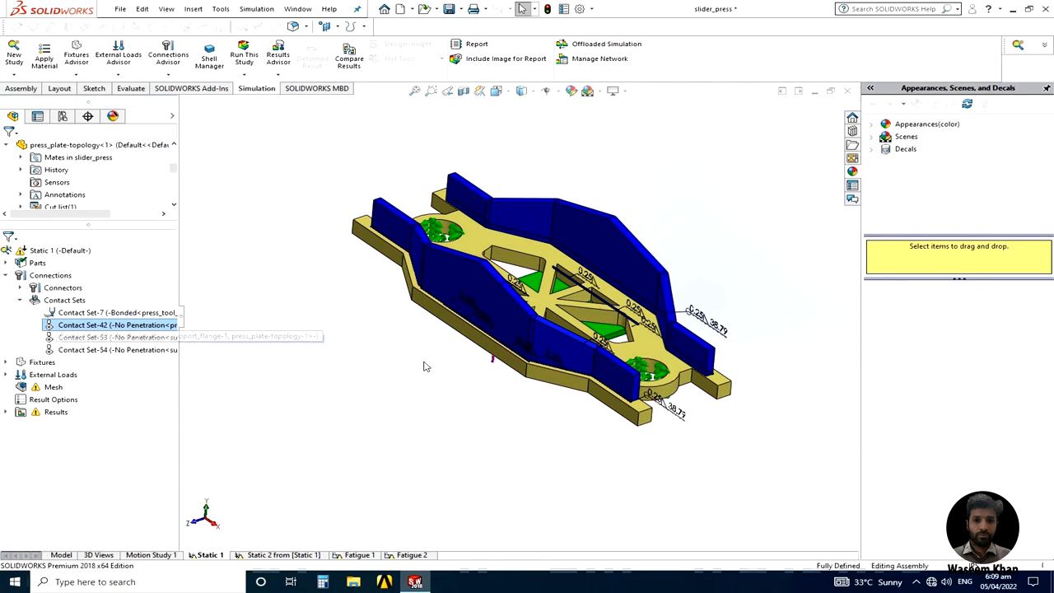
{"action": "middle_click_drag", "start_coordinate": [386, 401], "coordinate": [402, 360]}
{"action": "left_click", "coordinate": [482, 175]}
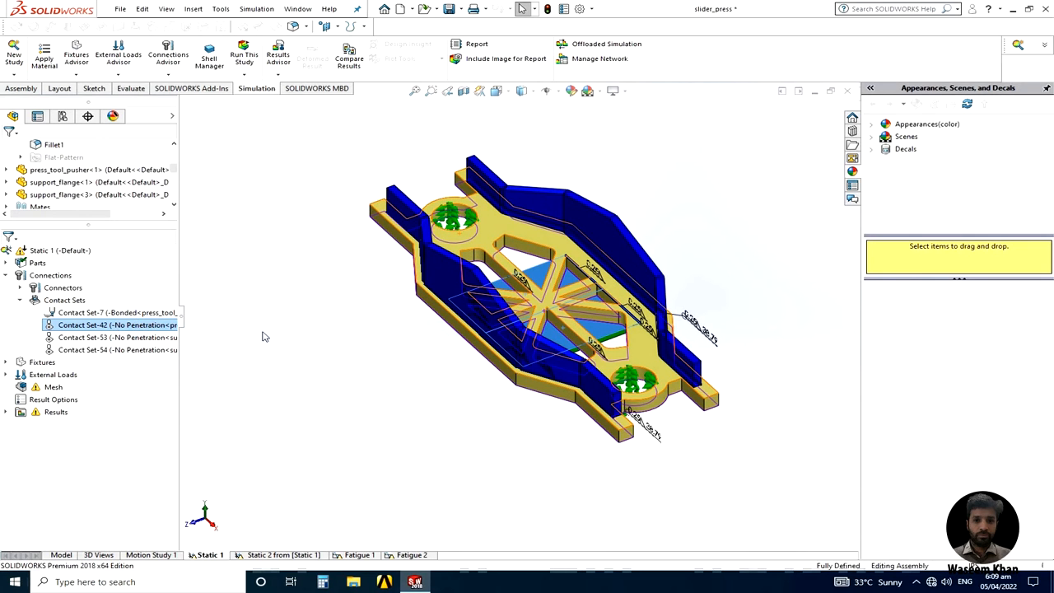
{"action": "right_click", "coordinate": [109, 324]}
{"action": "left_click", "coordinate": [150, 319]}
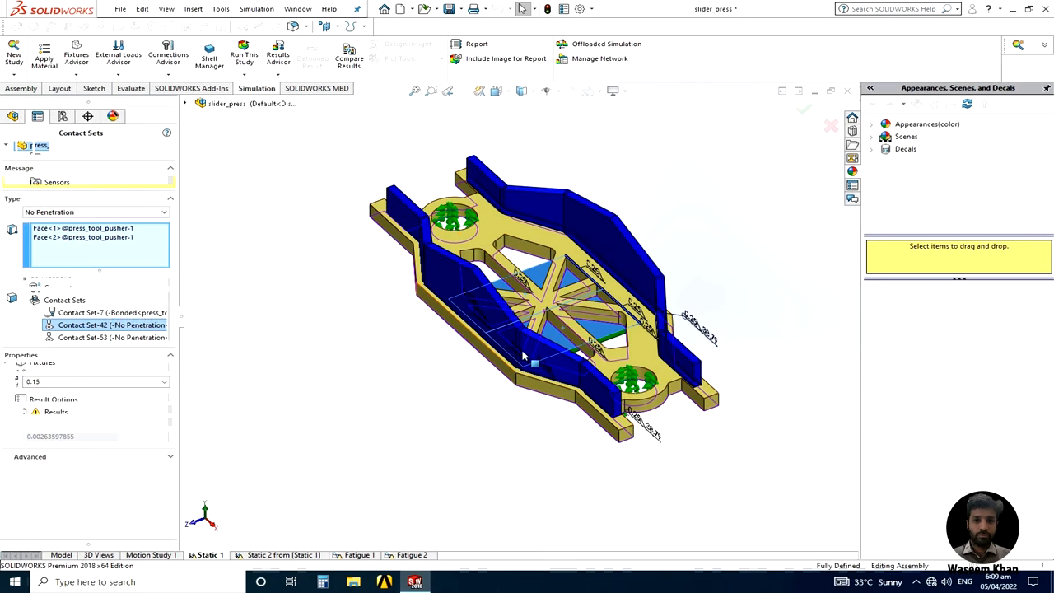
{"action": "middle_click_drag", "start_coordinate": [489, 346], "coordinate": [487, 381]}
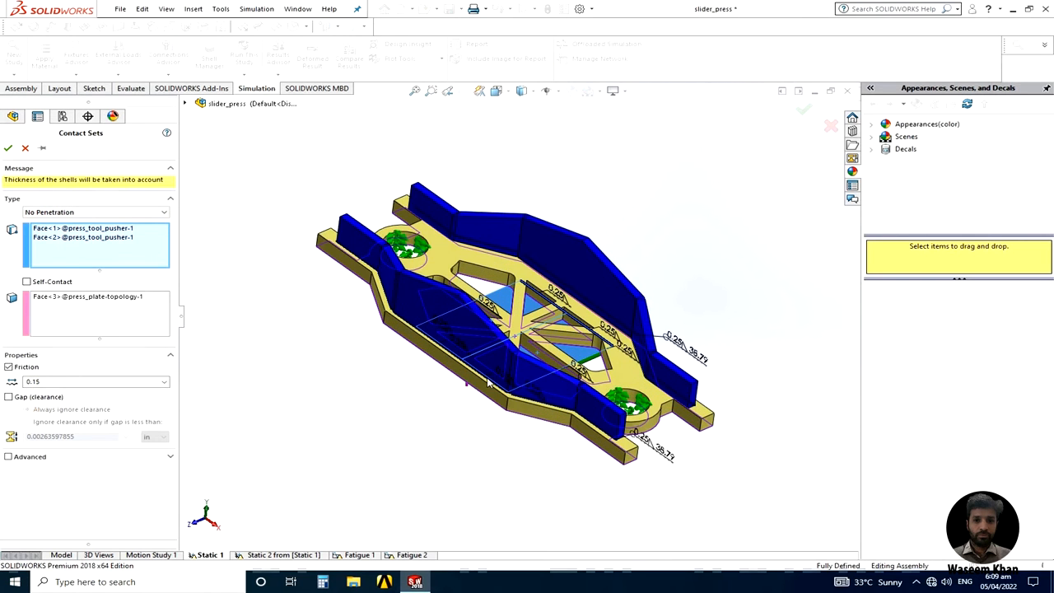
{"action": "middle_click_drag", "start_coordinate": [366, 350], "coordinate": [371, 368]}
{"action": "scroll", "coordinate": [382, 372], "scroll_direction": "up", "scroll_amount": 3}
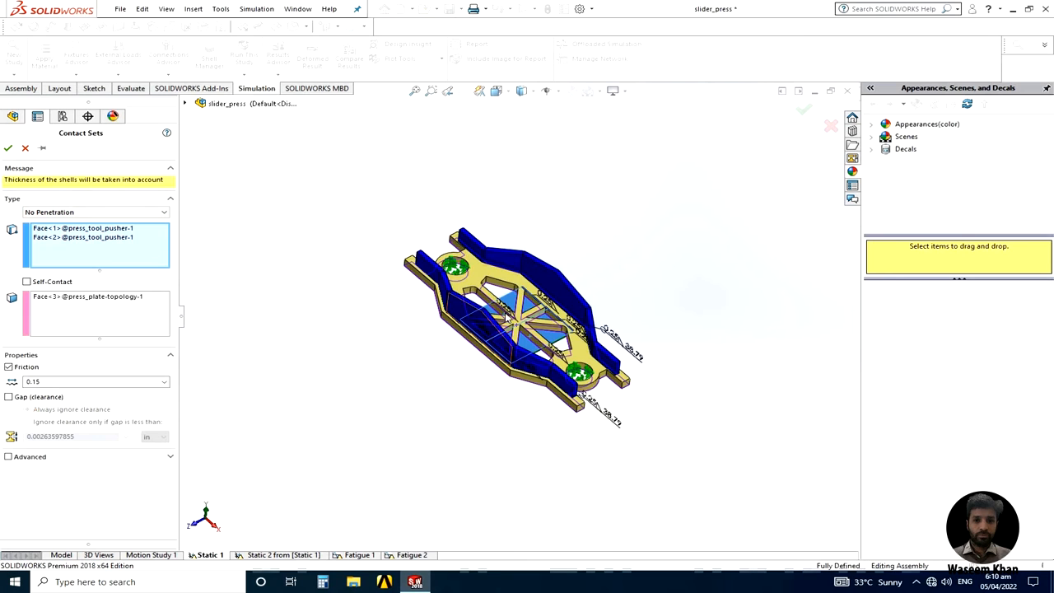
{"action": "scroll", "coordinate": [547, 314], "scroll_direction": "down", "scroll_amount": 1}
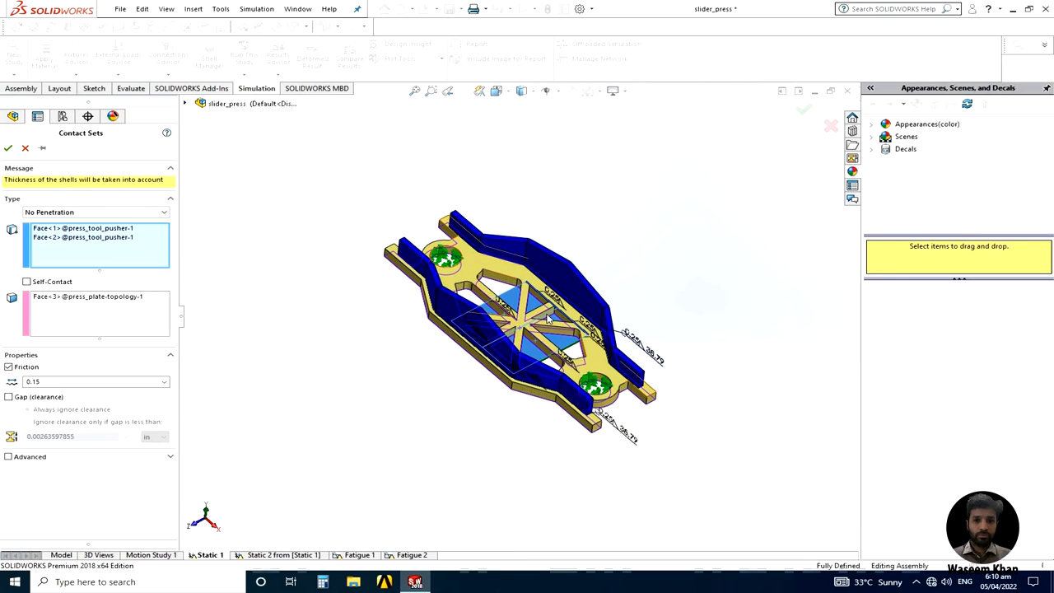
{"action": "left_click", "coordinate": [25, 148]}
Review the definition of Contact Set-54 between the support flange and the topology plate, including its friction, and close it without changes
{"action": "left_click", "coordinate": [98, 351]}
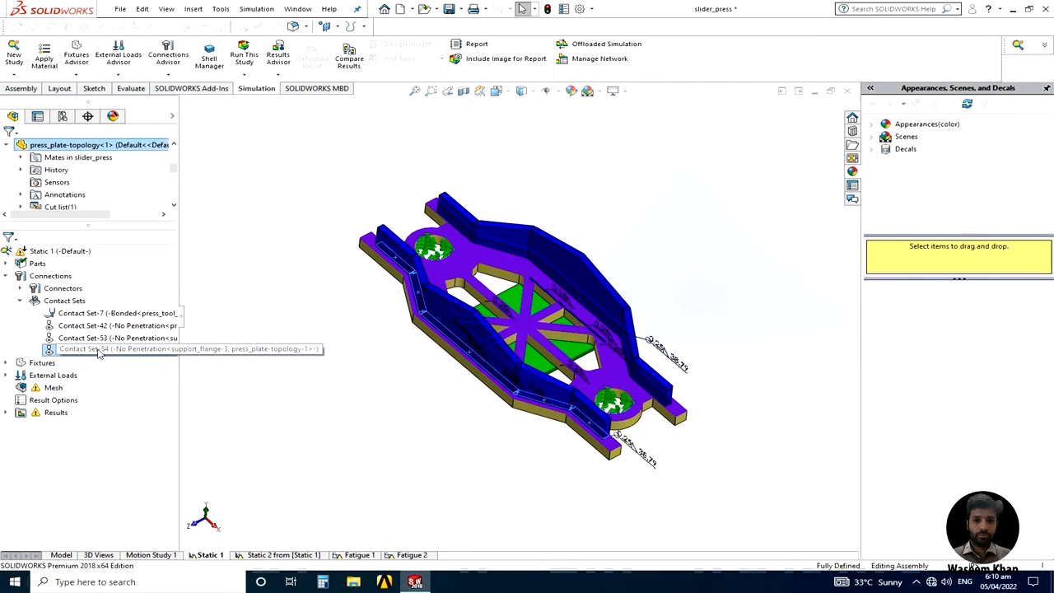
{"action": "right_click", "coordinate": [98, 351]}
{"action": "left_click", "coordinate": [123, 355]}
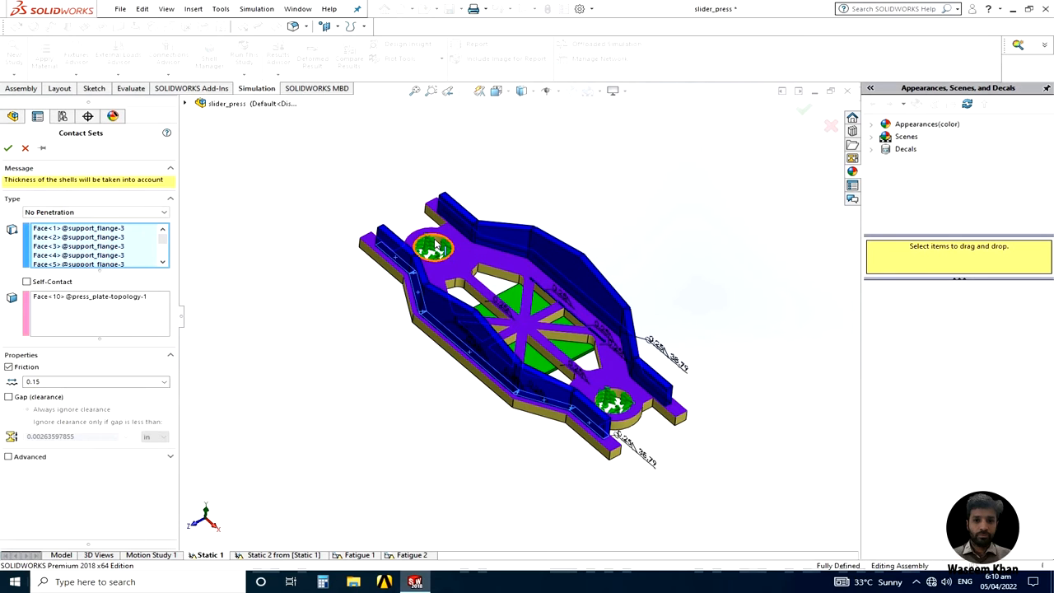
{"action": "scroll", "coordinate": [526, 292], "scroll_direction": "up", "scroll_amount": 3}
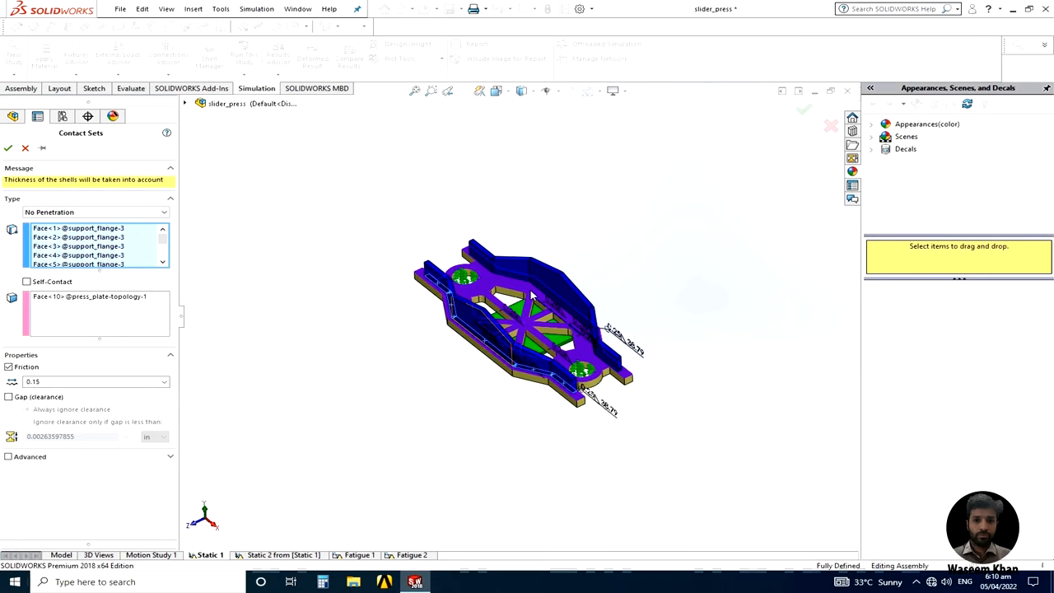
{"action": "scroll", "coordinate": [531, 296], "scroll_direction": "down", "scroll_amount": 3}
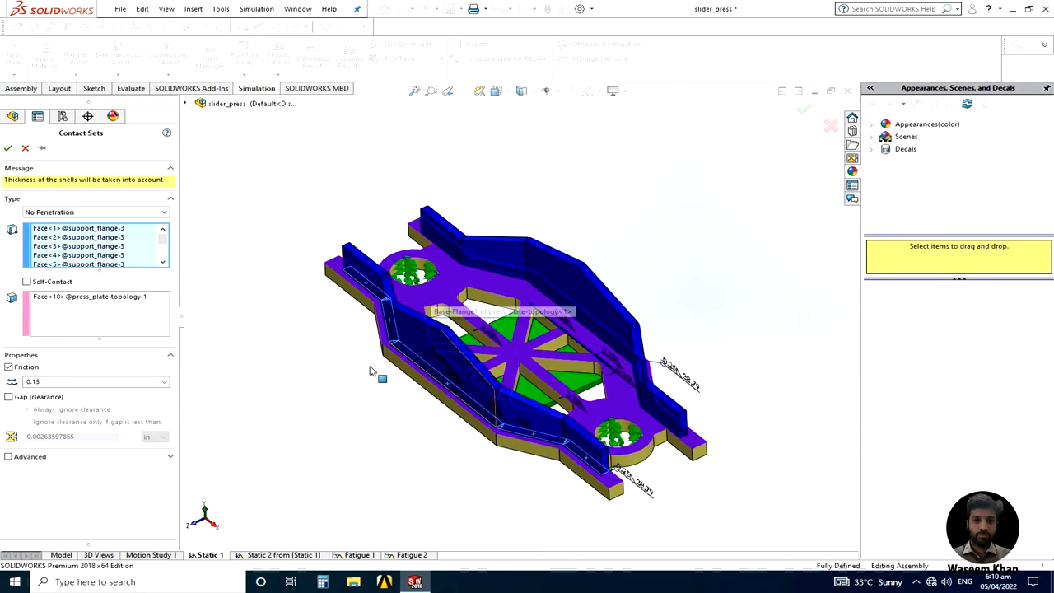
{"action": "mouse_move", "coordinate": [378, 380]}
{"action": "middle_mouse_down"}
{"action": "mouse_move", "coordinate": [394, 385]}
{"action": "mouse_move", "coordinate": [378, 387]}
{"action": "middle_mouse_up"}
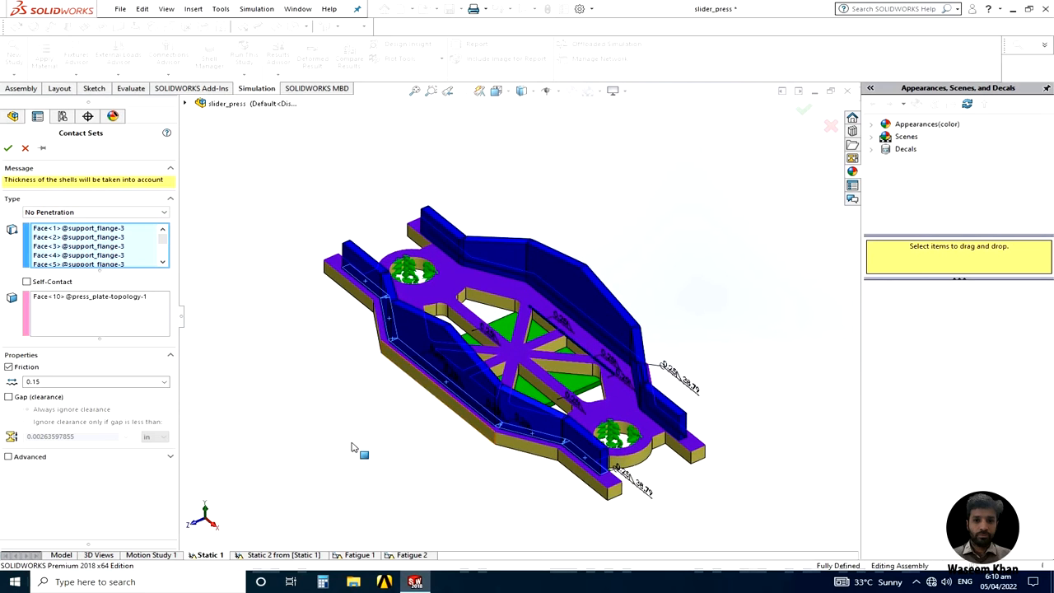
{"action": "middle_click_drag", "start_coordinate": [353, 444], "coordinate": [272, 410]}
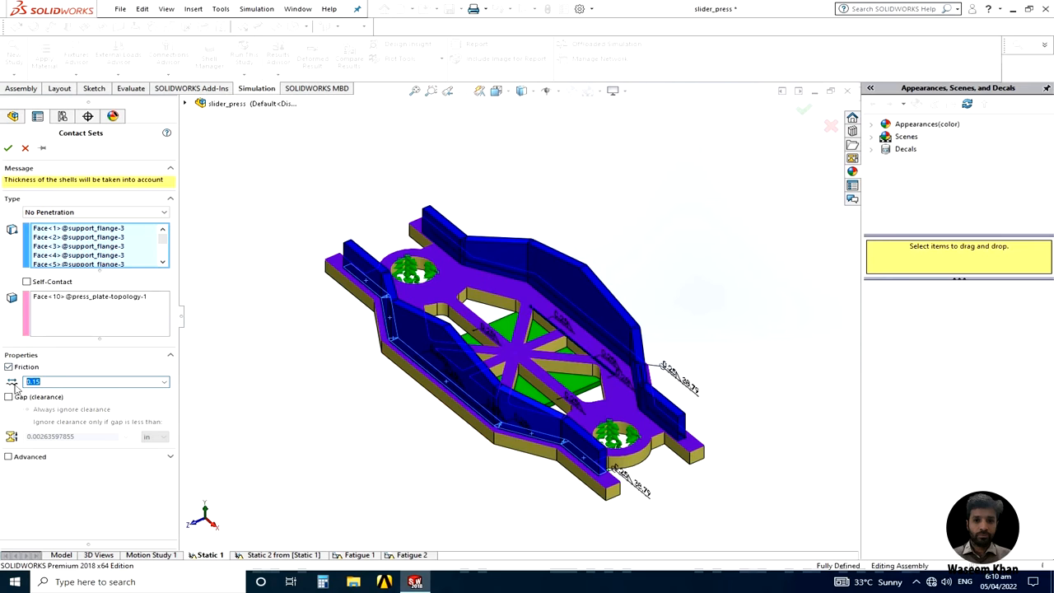
{"action": "left_click", "coordinate": [25, 149]}
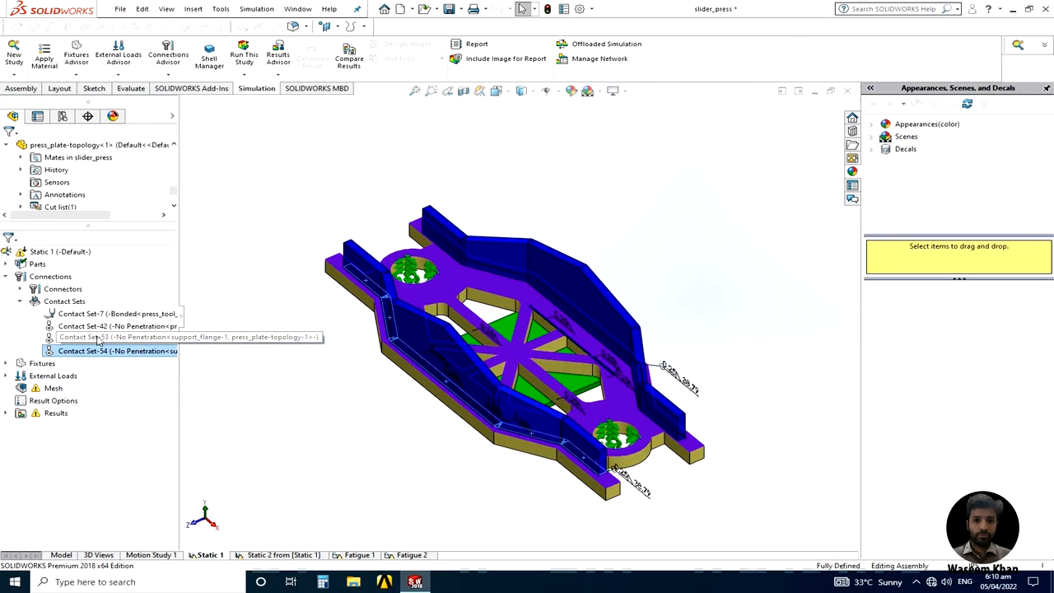
Highlight Contact Set-53 and Contact Set-42 on the model, inspect the pusher from below, and highlight support_flange-1 among the study's parts
{"action": "left_click", "coordinate": [97, 338]}
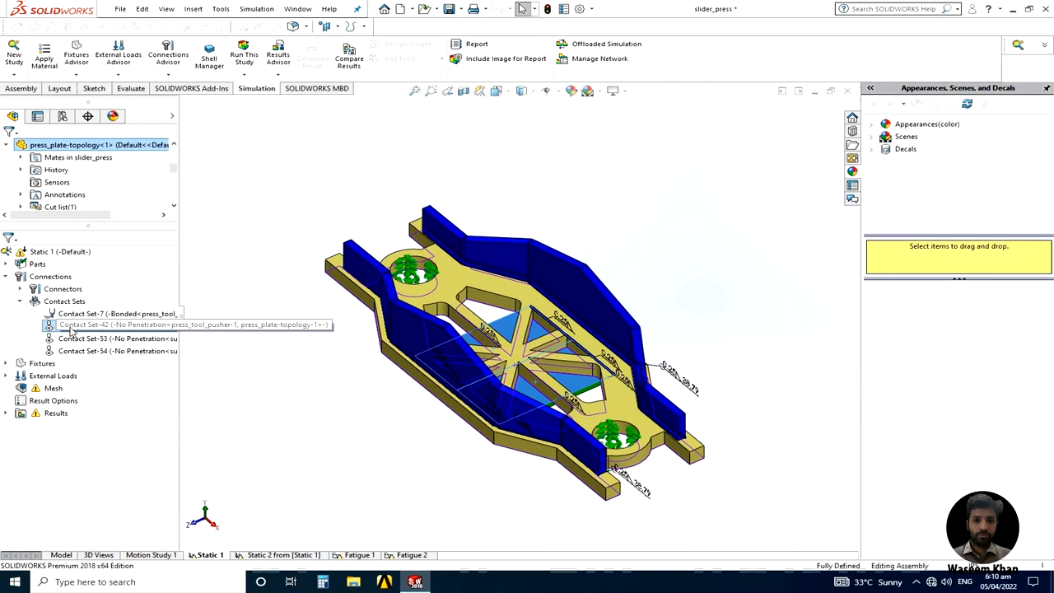
{"action": "left_click", "coordinate": [92, 326]}
{"action": "middle_click_drag", "start_coordinate": [414, 444], "coordinate": [427, 327]}
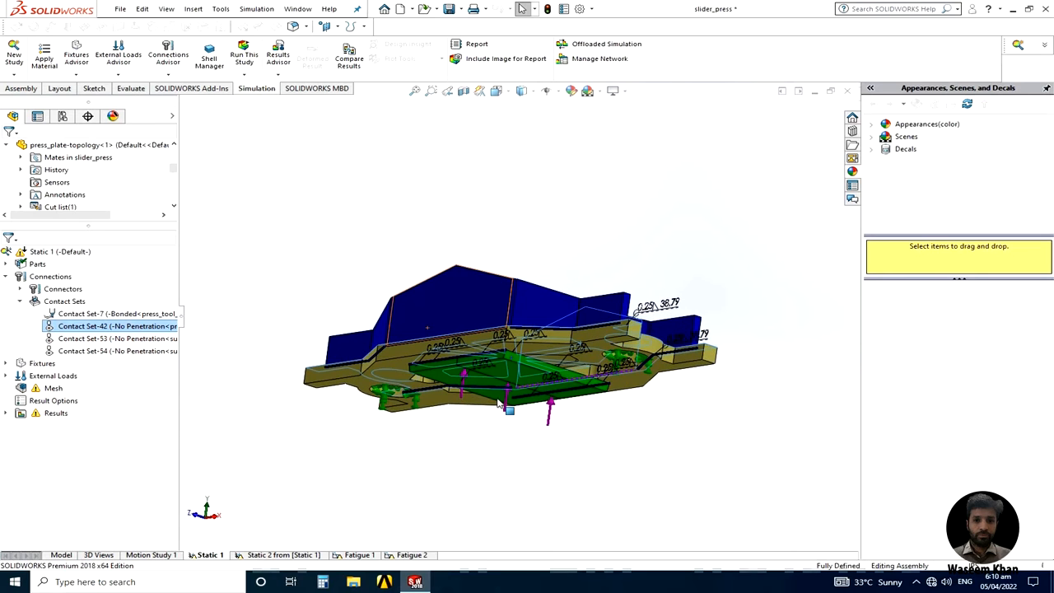
{"action": "scroll", "coordinate": [502, 356], "scroll_direction": "down", "scroll_amount": 5}
{"action": "left_click", "coordinate": [474, 535]}
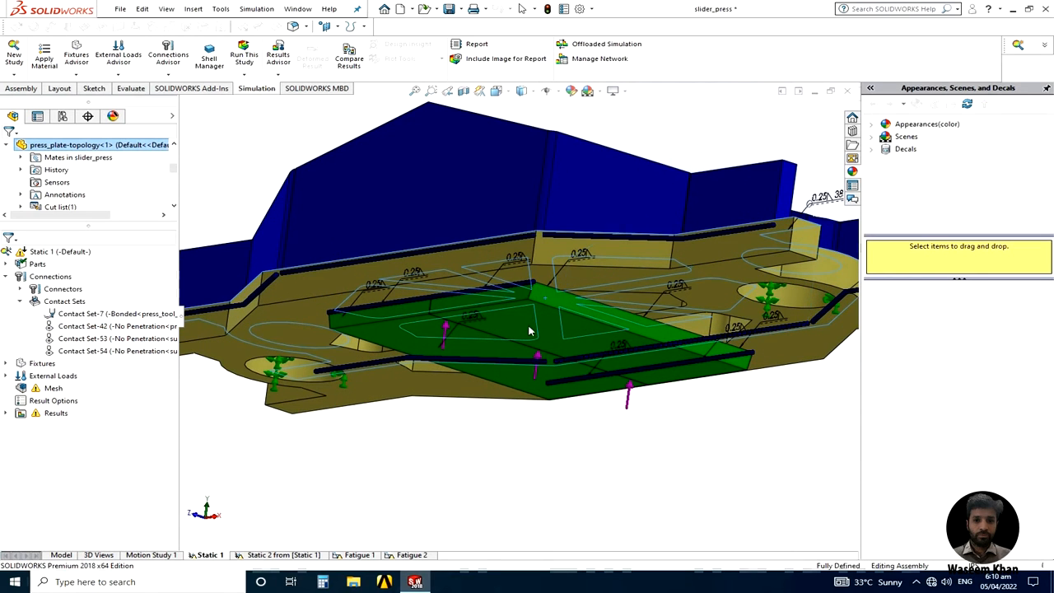
{"action": "left_click", "coordinate": [83, 327]}
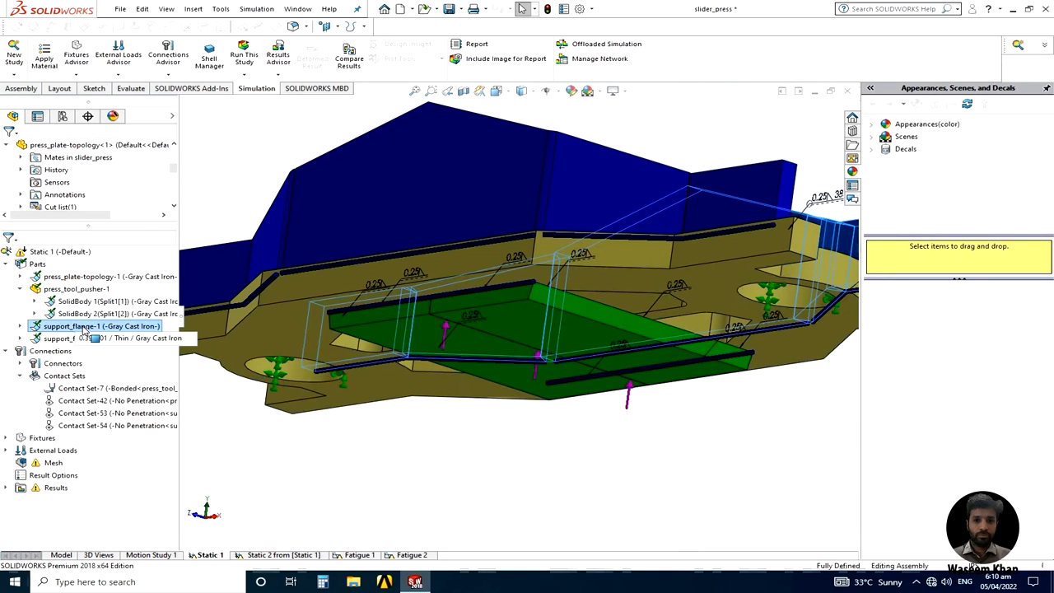
Reopen the definition of Contact Set-42, inspect its pusher and plate faces and friction coefficient, and close it without changes
{"action": "right_click", "coordinate": [83, 407]}
{"action": "left_click", "coordinate": [155, 414]}
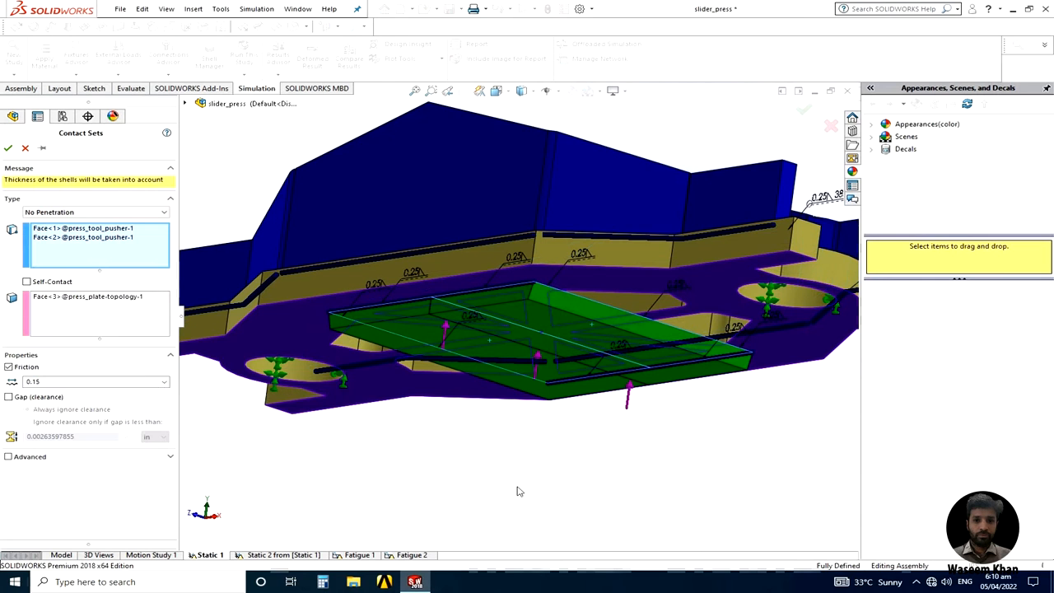
{"action": "scroll", "coordinate": [521, 414], "scroll_direction": "up", "scroll_amount": 3}
{"action": "middle_click_drag", "start_coordinate": [565, 404], "coordinate": [502, 305]}
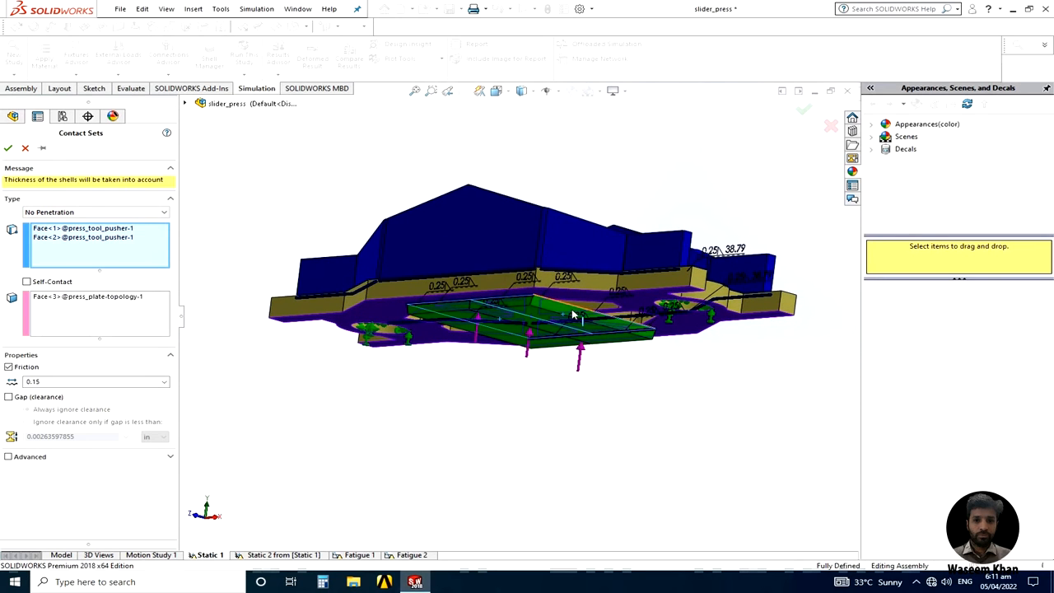
{"action": "mouse_move", "coordinate": [567, 374]}
{"action": "middle_mouse_down"}
{"action": "mouse_move", "coordinate": [549, 328]}
{"action": "mouse_move", "coordinate": [549, 410]}
{"action": "mouse_move", "coordinate": [550, 383]}
{"action": "middle_mouse_up"}
{"action": "scroll", "coordinate": [540, 315], "scroll_direction": "down", "scroll_amount": 2}
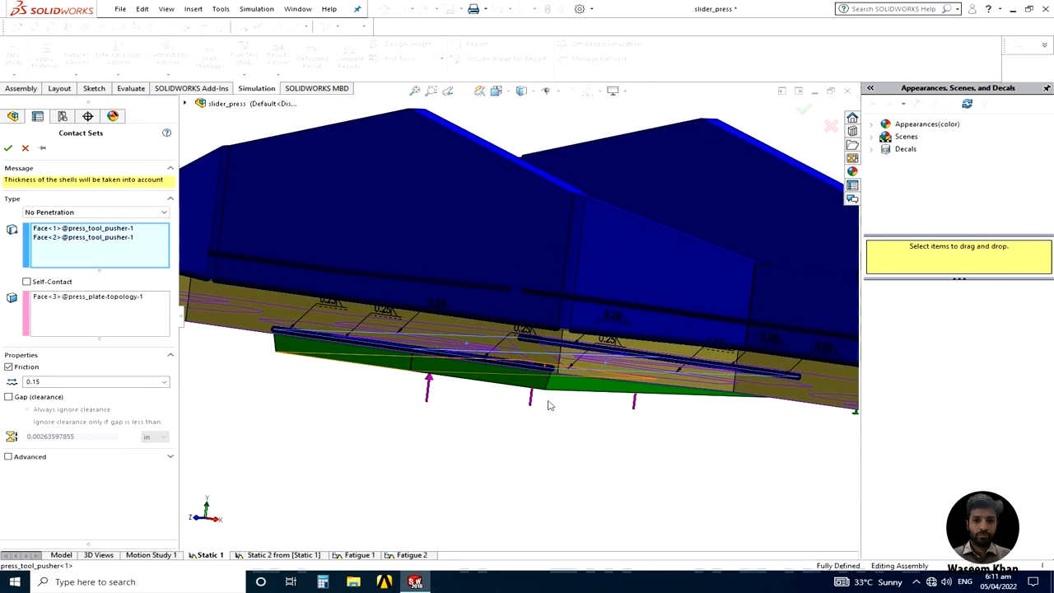
{"action": "scroll", "coordinate": [551, 405], "scroll_direction": "up", "scroll_amount": 1}
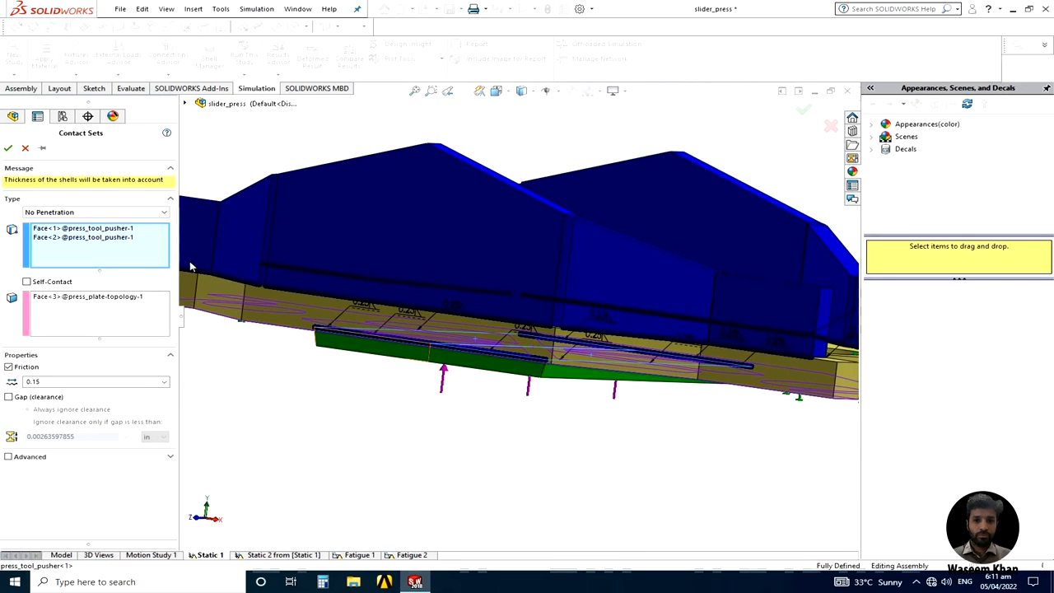
{"action": "double_click", "coordinate": [41, 384]}
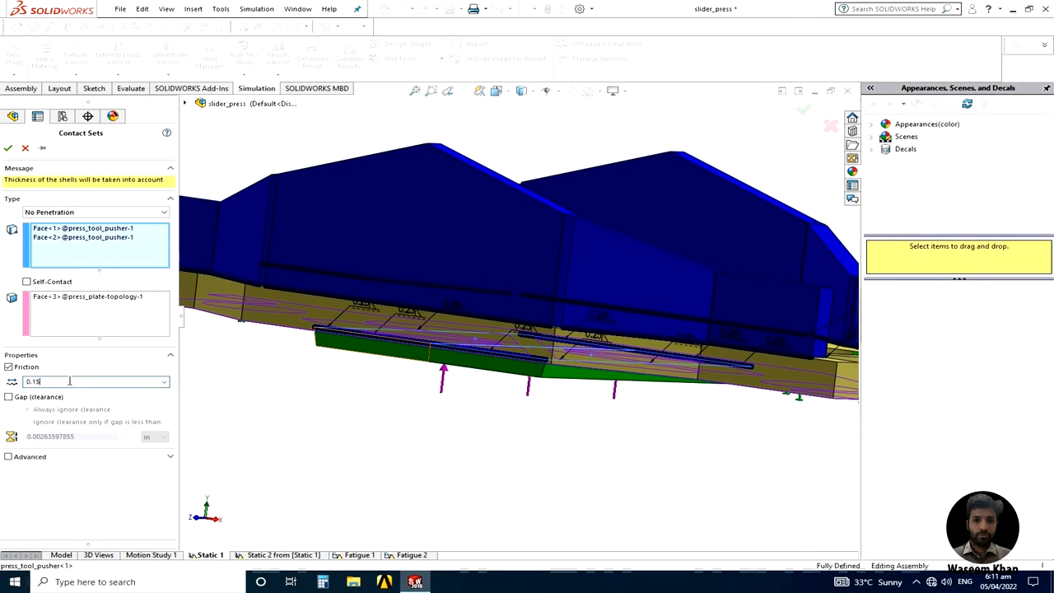
{"action": "left_click", "coordinate": [23, 149]}
Highlight Contact Set-53 between the support flange and the topology plate, seen from above
{"action": "middle_click_drag", "start_coordinate": [536, 439], "coordinate": [454, 466]}
{"action": "left_click", "coordinate": [116, 413]}
{"action": "left_click", "coordinate": [74, 412]}
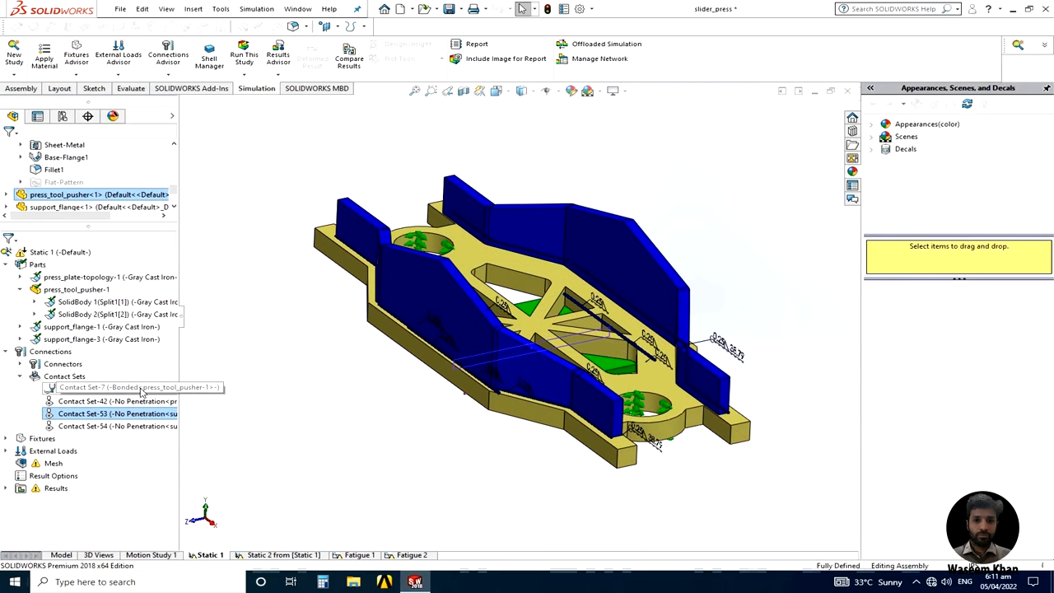
Open the definition of the bonded Contact Set-7 and examine the split between the press tool pusher's two bodies from below
{"action": "left_click", "coordinate": [65, 391]}
{"action": "right_click", "coordinate": [106, 391]}
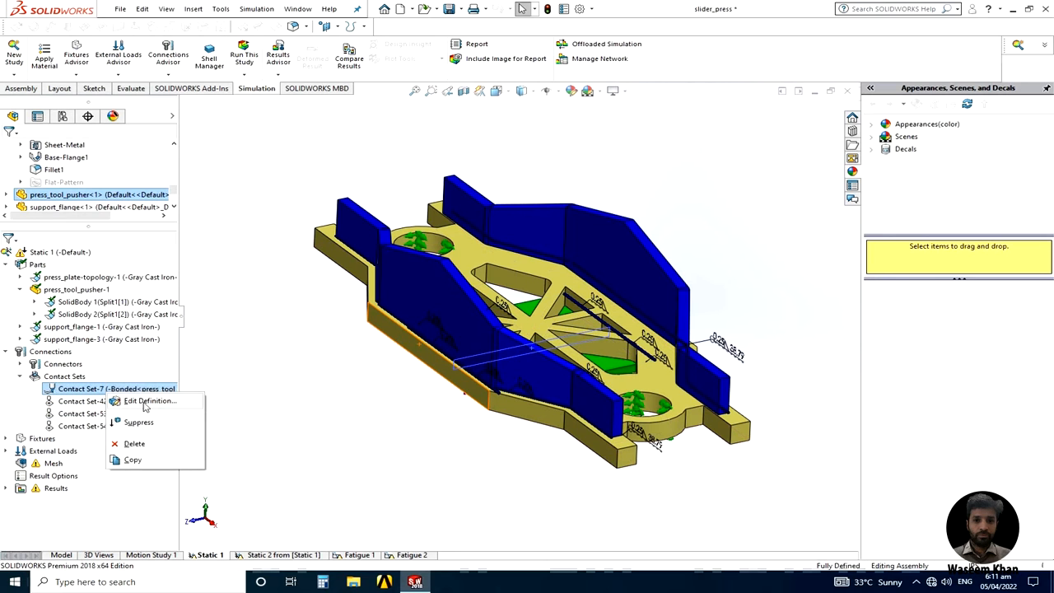
{"action": "left_click", "coordinate": [143, 402]}
{"action": "middle_click_drag", "start_coordinate": [444, 471], "coordinate": [477, 358]}
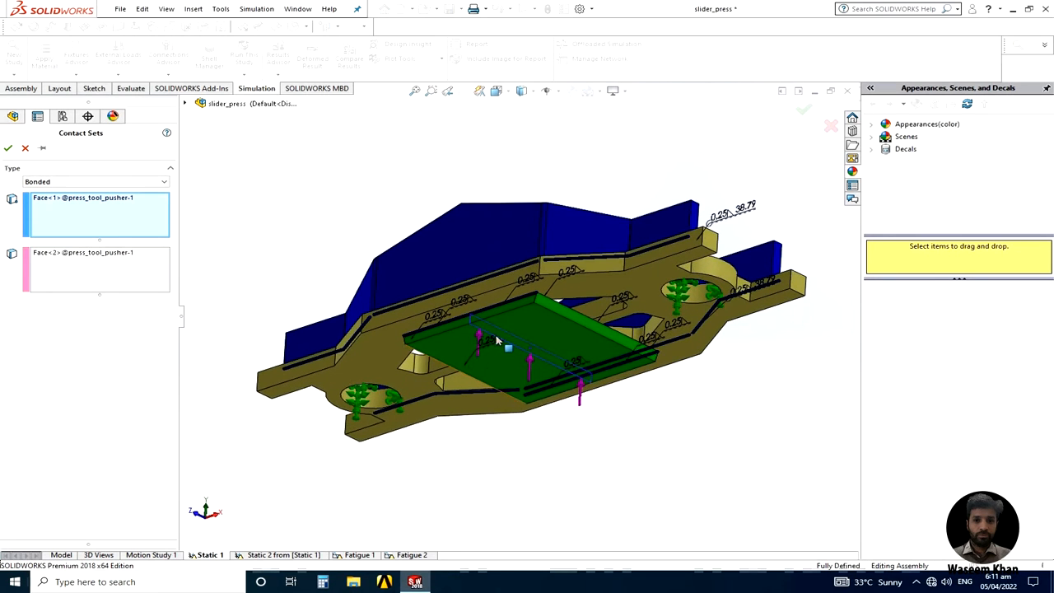
{"action": "scroll", "coordinate": [503, 331], "scroll_direction": "down", "scroll_amount": 1}
{"action": "scroll", "coordinate": [503, 330], "scroll_direction": "down", "scroll_amount": 3}
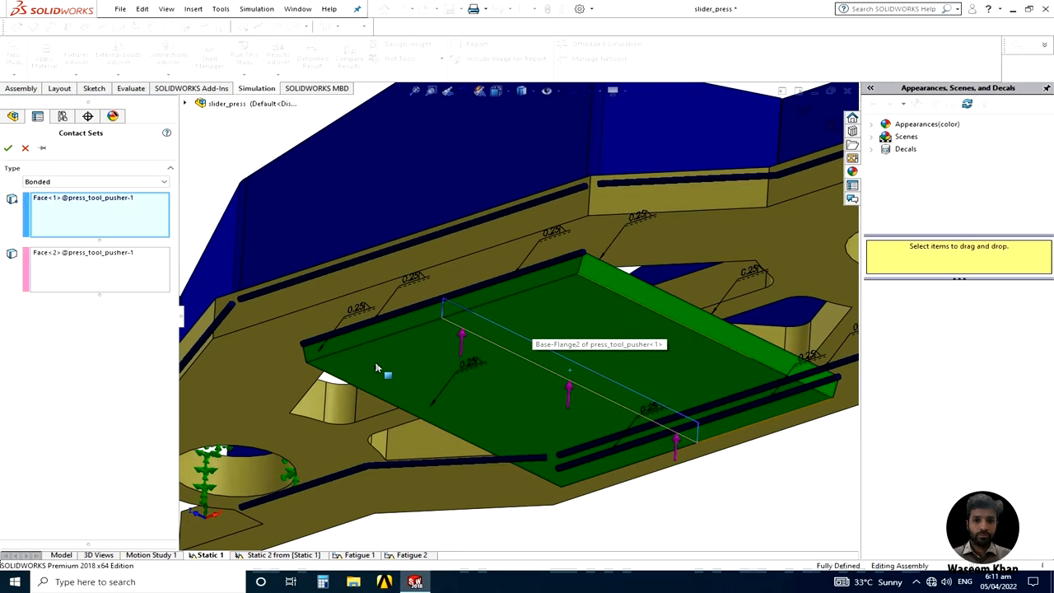
{"action": "scroll", "coordinate": [494, 354], "scroll_direction": "up", "scroll_amount": 5}
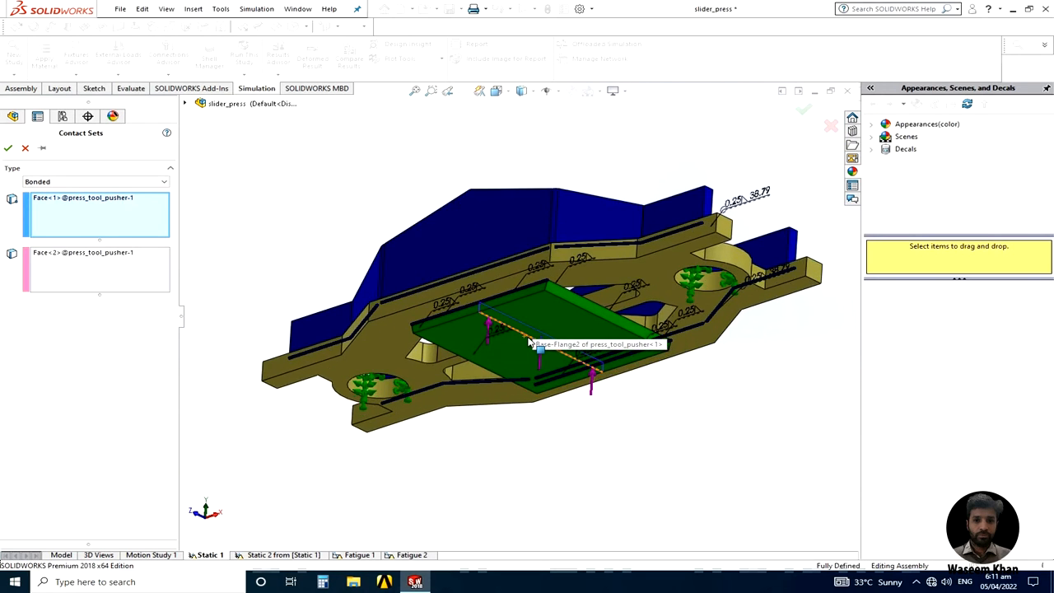
{"action": "scroll", "coordinate": [529, 340], "scroll_direction": "up", "scroll_amount": 3}
{"action": "scroll", "coordinate": [532, 337], "scroll_direction": "down", "scroll_amount": 5}
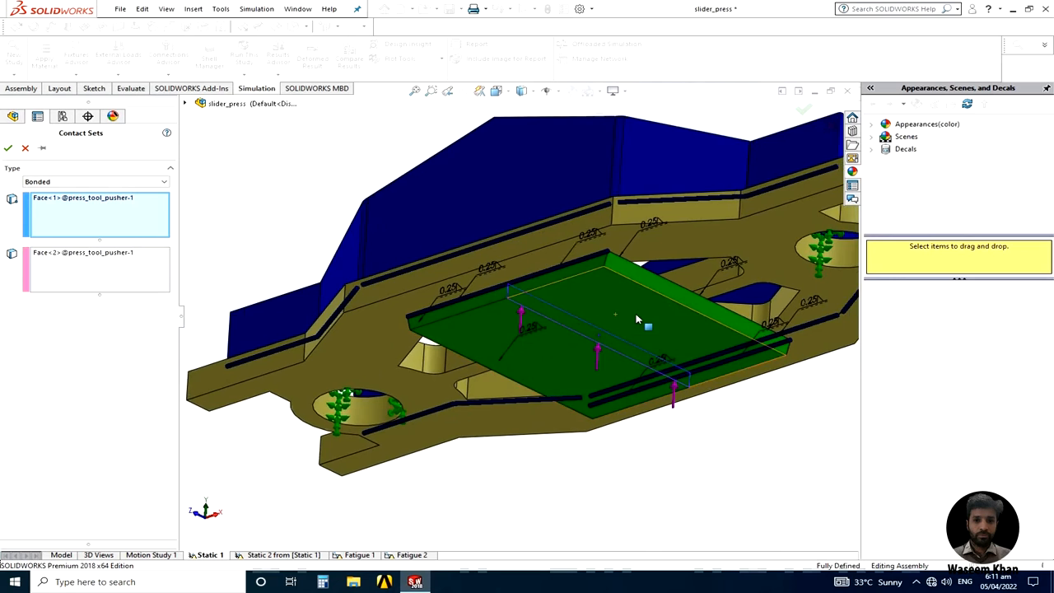
{"action": "scroll", "coordinate": [636, 320], "scroll_direction": "up", "scroll_amount": 4}
{"action": "scroll", "coordinate": [592, 325], "scroll_direction": "down", "scroll_amount": 6}
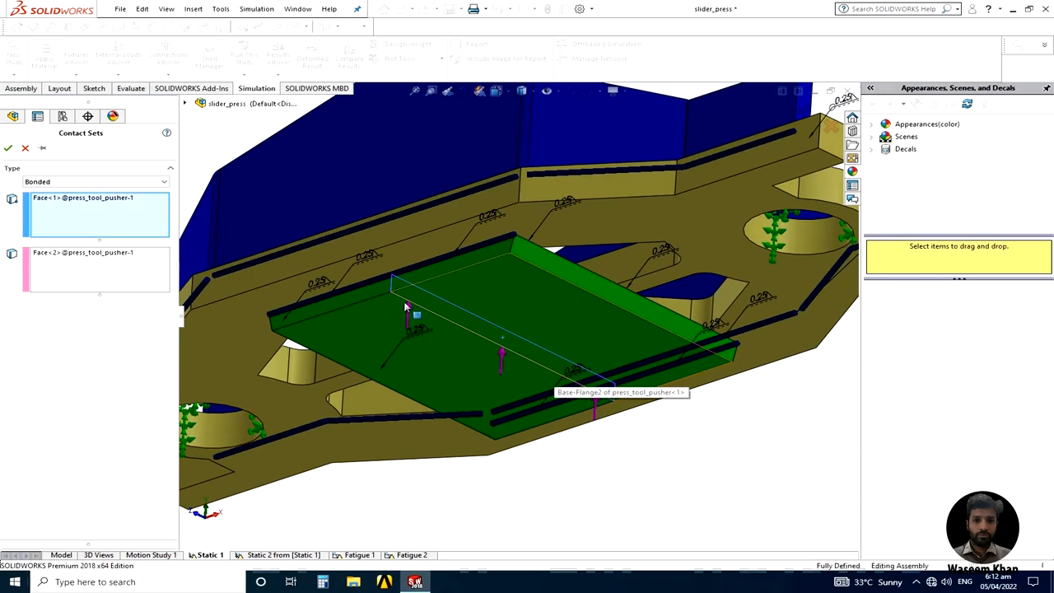
Highlight each of the two bonded pusher faces of Contact Set-7 in turn and close its definition without changes
{"action": "left_click", "coordinate": [82, 204]}
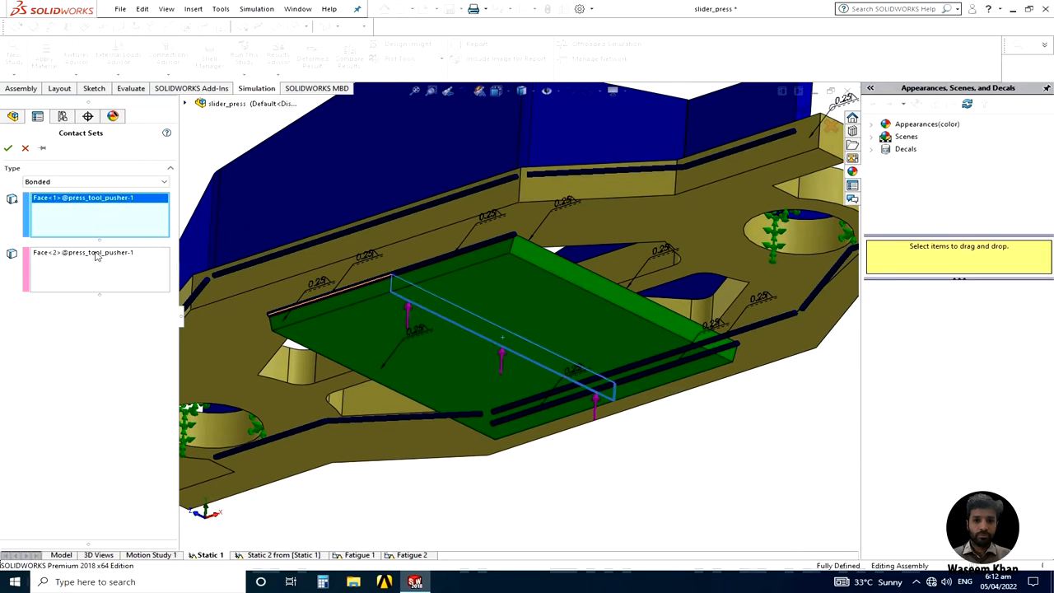
{"action": "left_click", "coordinate": [95, 254]}
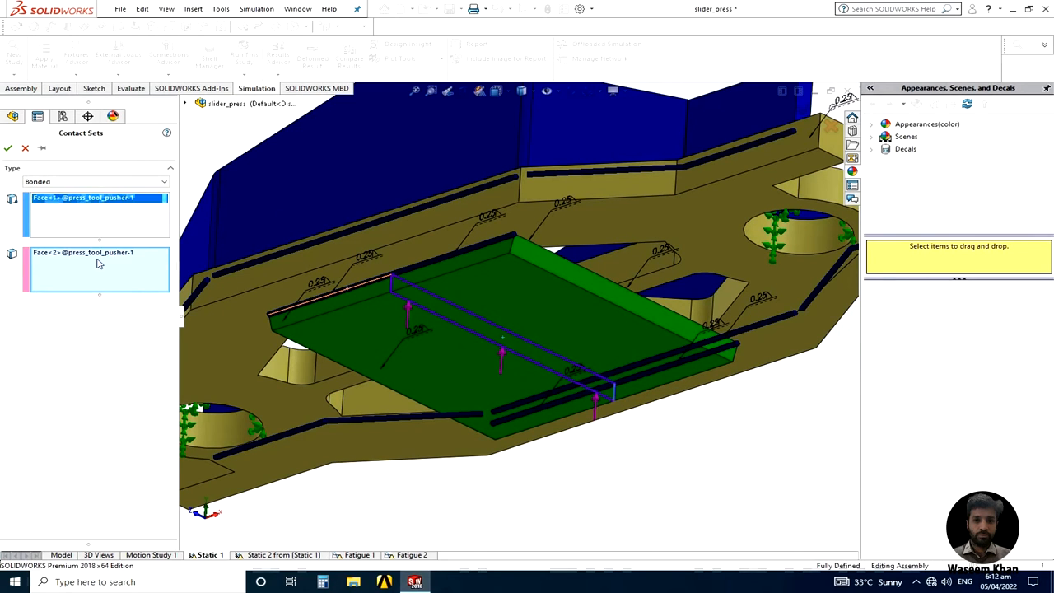
{"action": "left_click", "coordinate": [99, 268]}
{"action": "left_click", "coordinate": [87, 254]}
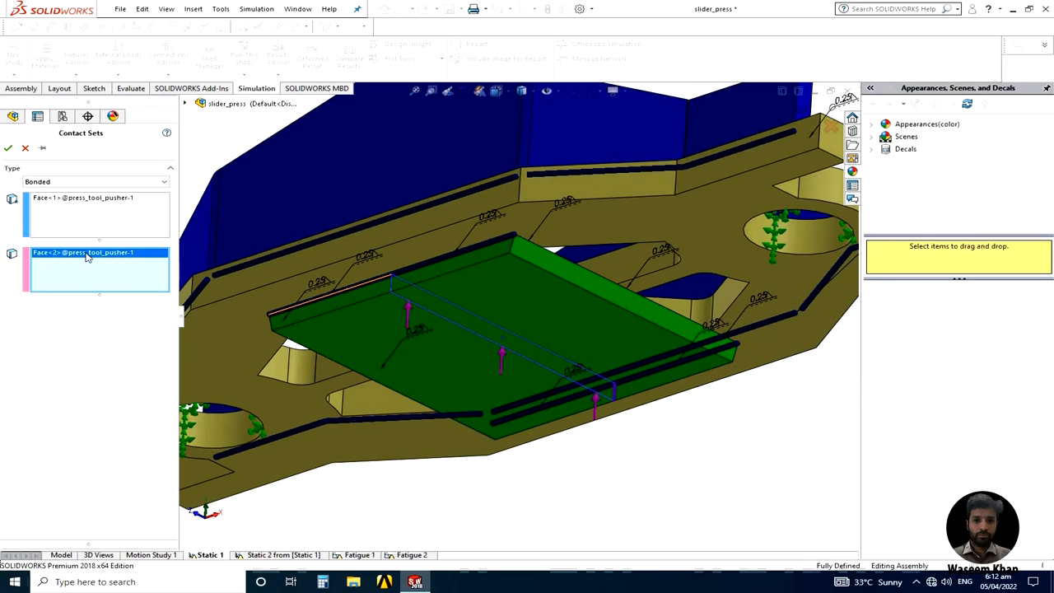
{"action": "left_click", "coordinate": [70, 209]}
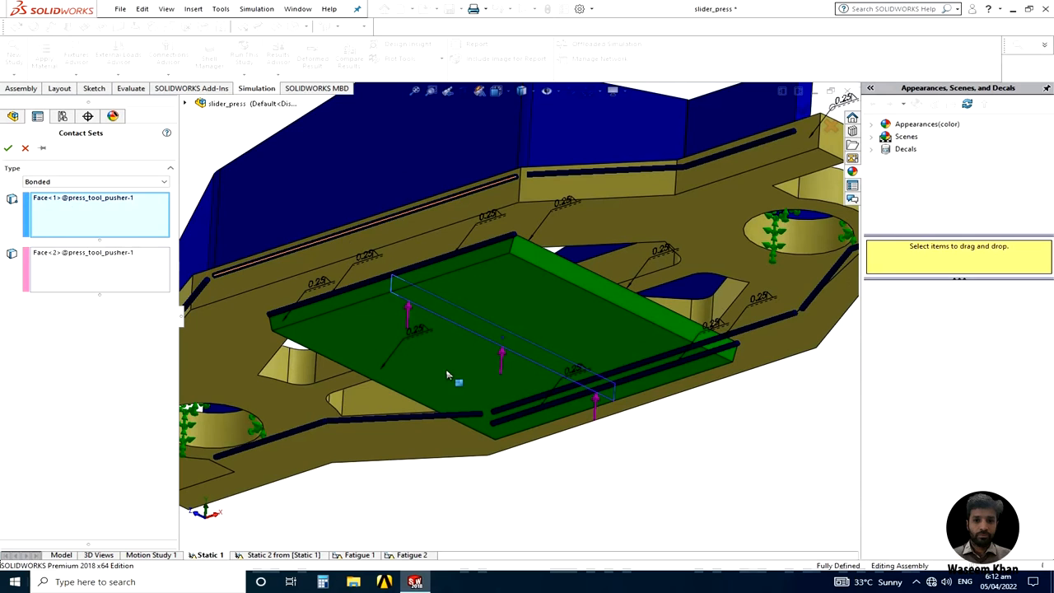
{"action": "left_click", "coordinate": [25, 148]}
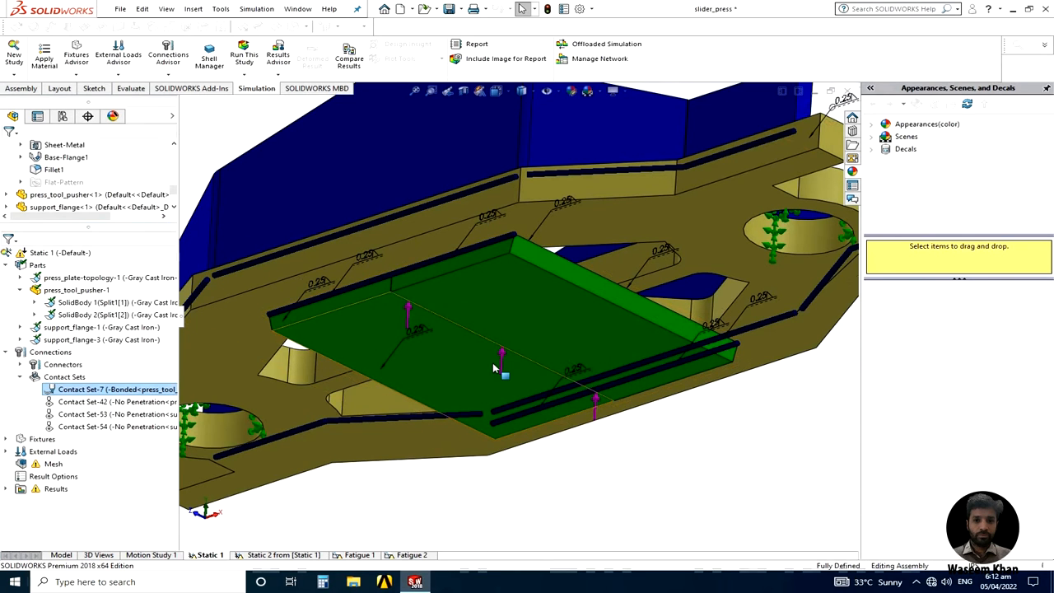
List the study's fixtures and highlight Fixed-1 on the two circular holes of the topology plate
{"action": "scroll", "coordinate": [493, 362], "scroll_direction": "up", "scroll_amount": 3}
{"action": "middle_click_drag", "start_coordinate": [493, 362], "coordinate": [573, 459]}
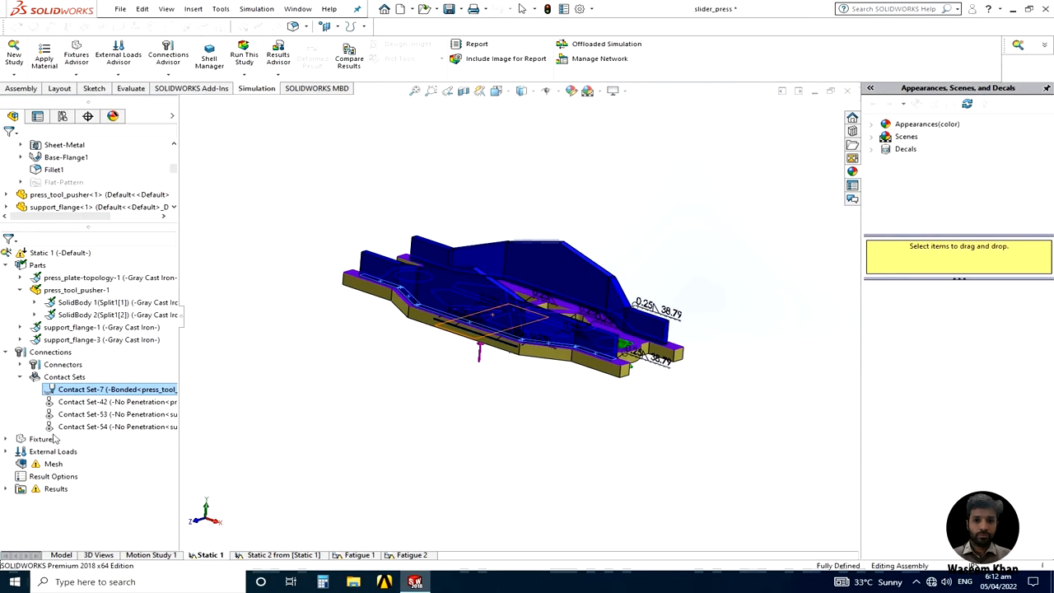
{"action": "left_click", "coordinate": [7, 439]}
{"action": "left_click", "coordinate": [56, 451]}
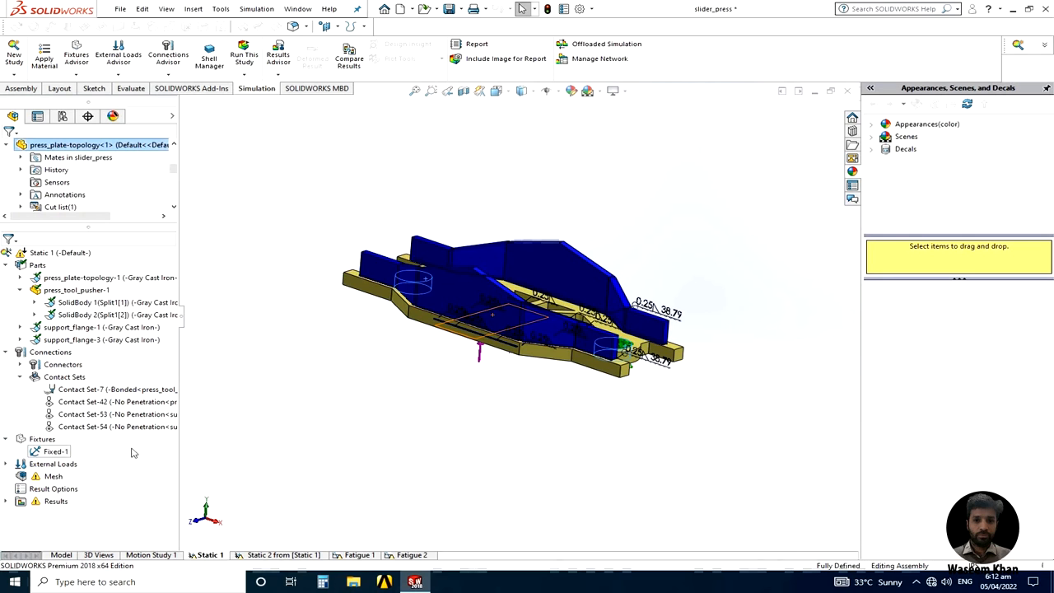
{"action": "middle_click_drag", "start_coordinate": [422, 405], "coordinate": [406, 455]}
{"action": "scroll", "coordinate": [491, 288], "scroll_direction": "up", "scroll_amount": 2}
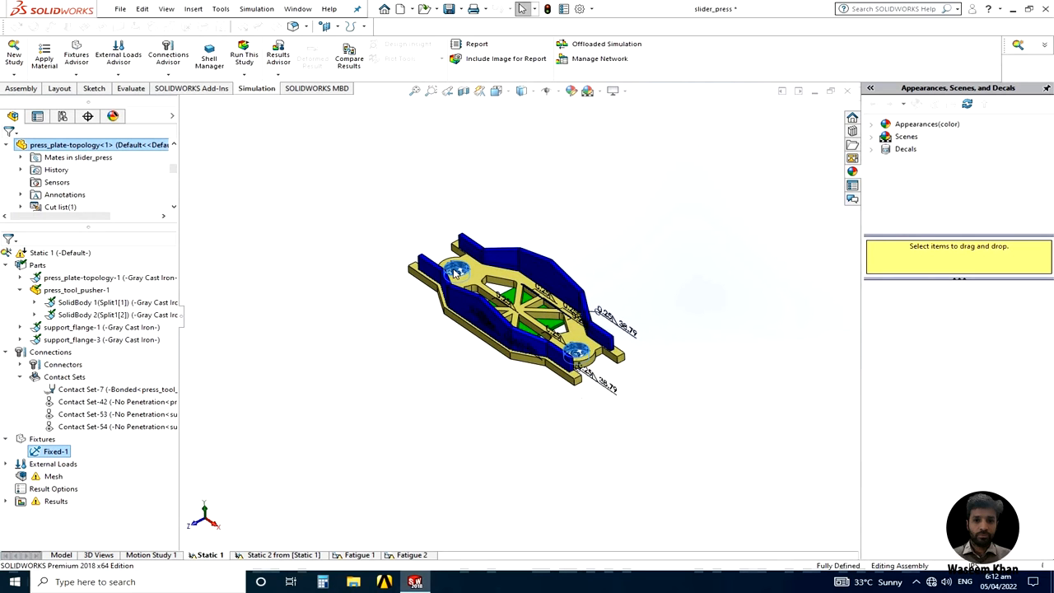
{"action": "scroll", "coordinate": [493, 285], "scroll_direction": "down", "scroll_amount": 2}
{"action": "scroll", "coordinate": [530, 340], "scroll_direction": "down", "scroll_amount": 2}
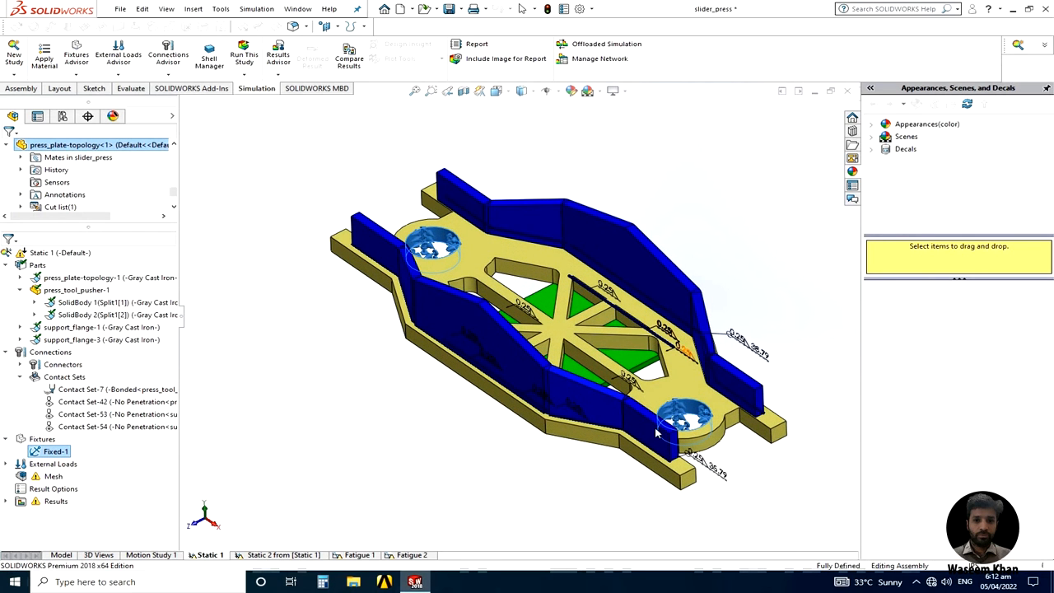
List the study's external loads and highlight Force-1 on the underside of the press tool pusher
{"action": "left_click", "coordinate": [12, 467]}
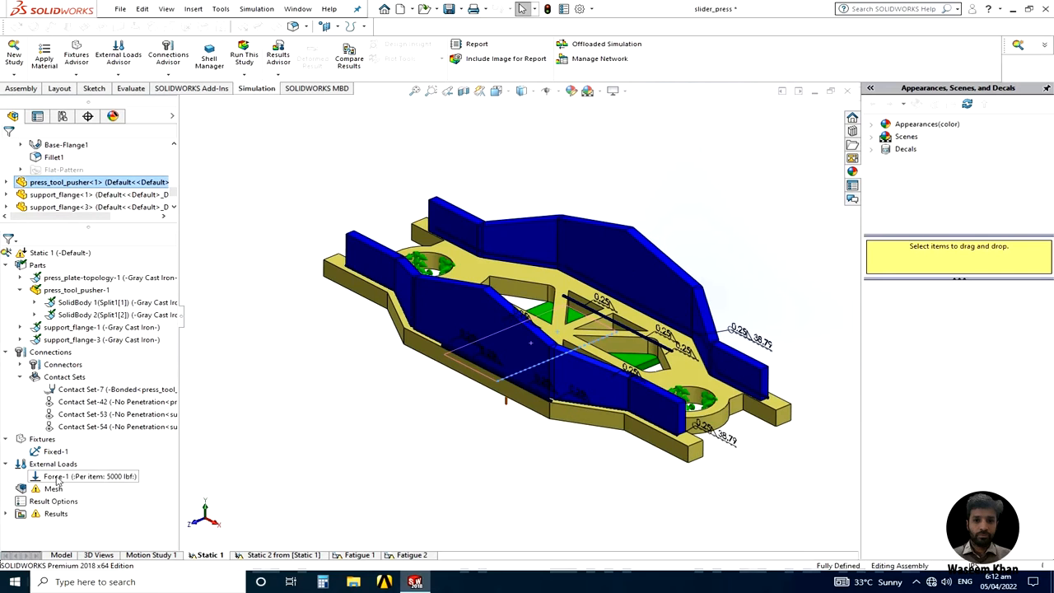
{"action": "left_click", "coordinate": [82, 475]}
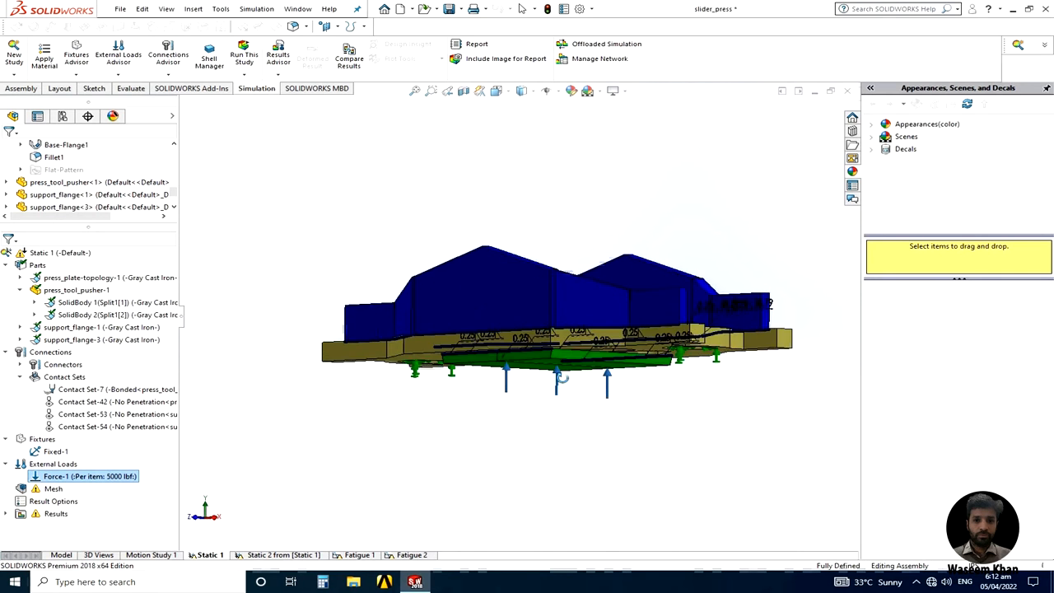
{"action": "middle_click_drag", "start_coordinate": [562, 377], "coordinate": [555, 354]}
{"action": "scroll", "coordinate": [546, 354], "scroll_direction": "up", "scroll_amount": 1}
{"action": "scroll", "coordinate": [560, 372], "scroll_direction": "down", "scroll_amount": 3}
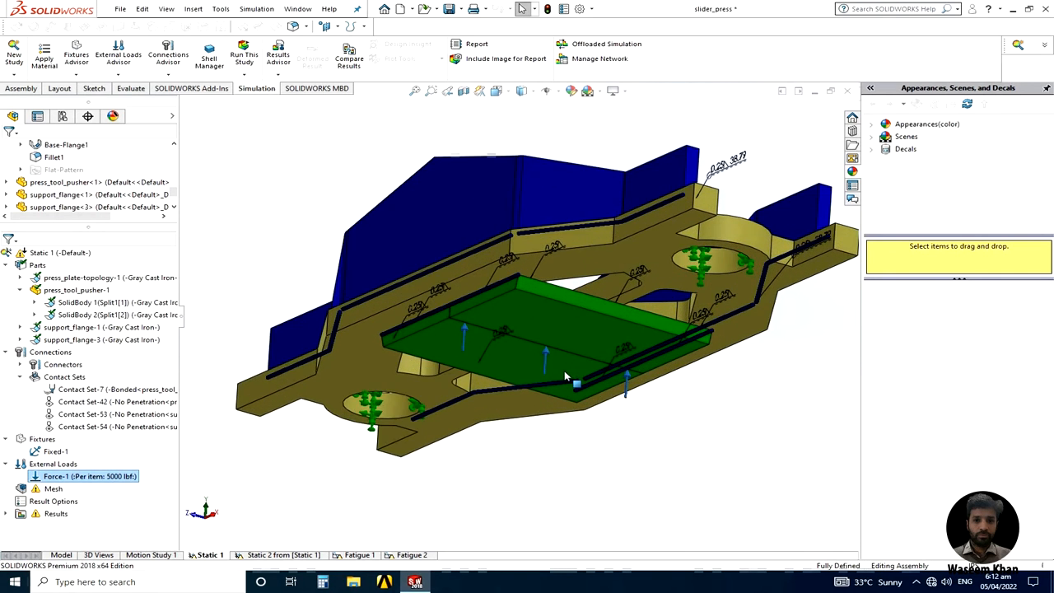
Open the definition of Force-1 and examine the loaded edge and direction face on the underside of the press tool pusher
{"action": "scroll", "coordinate": [565, 377], "scroll_direction": "up", "scroll_amount": 1}
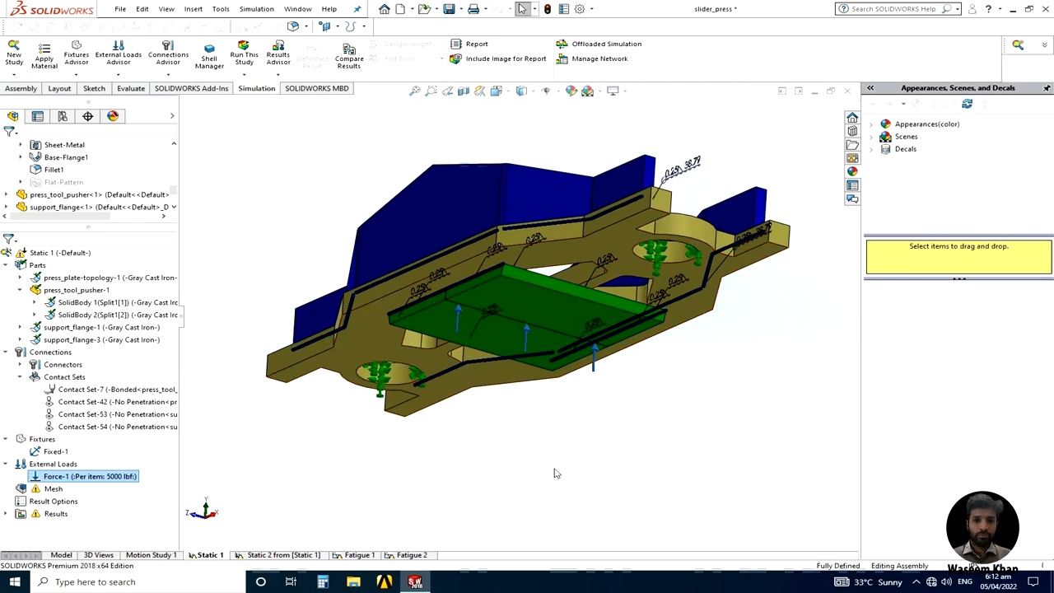
{"action": "middle_click_drag", "start_coordinate": [554, 472], "coordinate": [531, 494]}
{"action": "scroll", "coordinate": [534, 494], "scroll_direction": "up", "scroll_amount": 3}
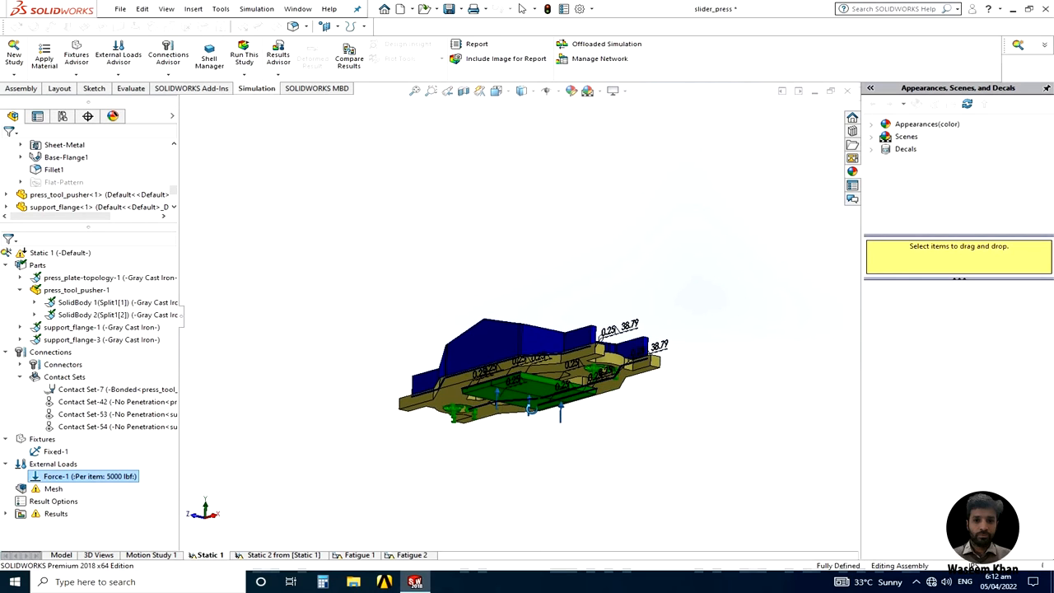
{"action": "right_click", "coordinate": [112, 478]}
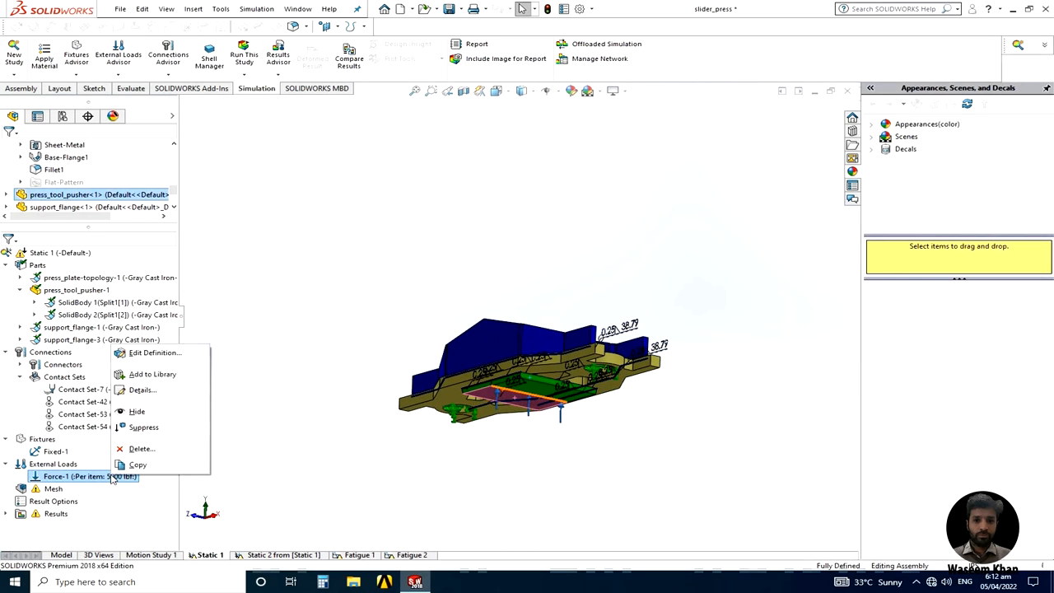
{"action": "left_click", "coordinate": [152, 352]}
{"action": "scroll", "coordinate": [539, 401], "scroll_direction": "down", "scroll_amount": 2}
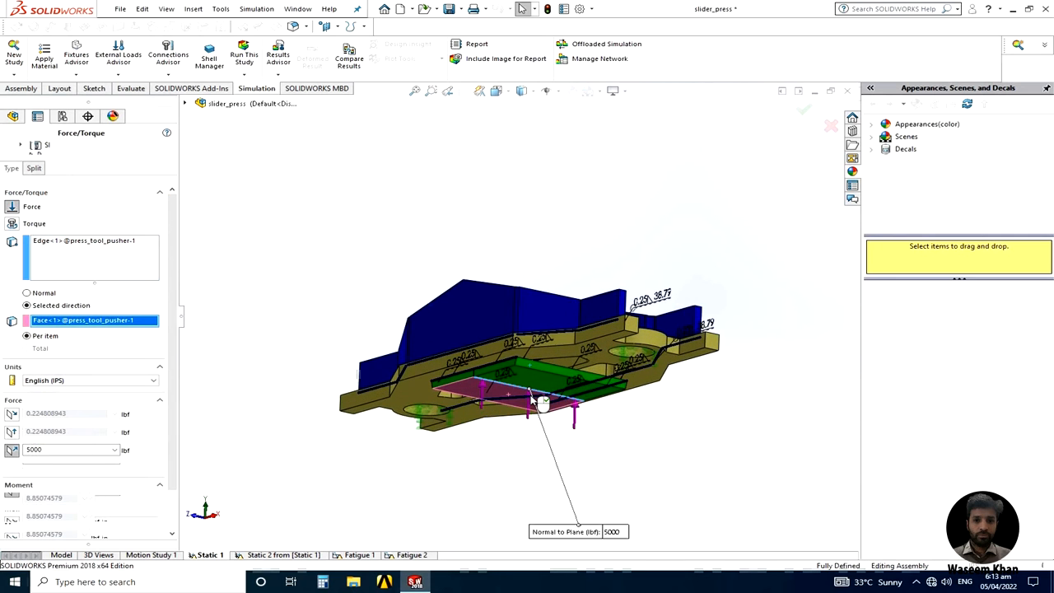
{"action": "scroll", "coordinate": [539, 402], "scroll_direction": "down", "scroll_amount": 3}
{"action": "scroll", "coordinate": [506, 376], "scroll_direction": "down", "scroll_amount": 2}
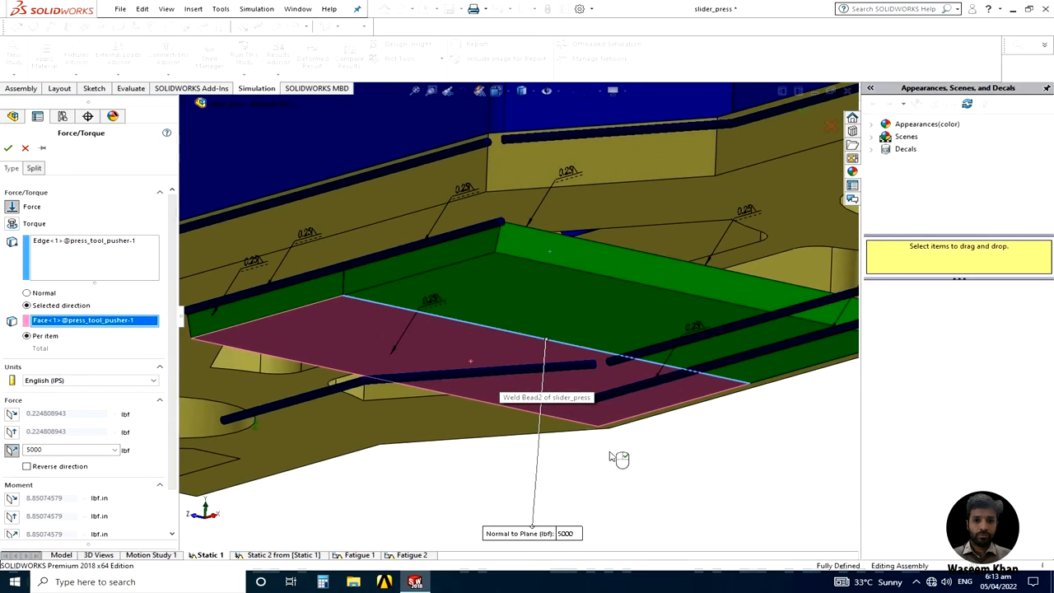
{"action": "scroll", "coordinate": [611, 457], "scroll_direction": "up", "scroll_amount": 3}
{"action": "scroll", "coordinate": [550, 393], "scroll_direction": "down", "scroll_amount": 1}
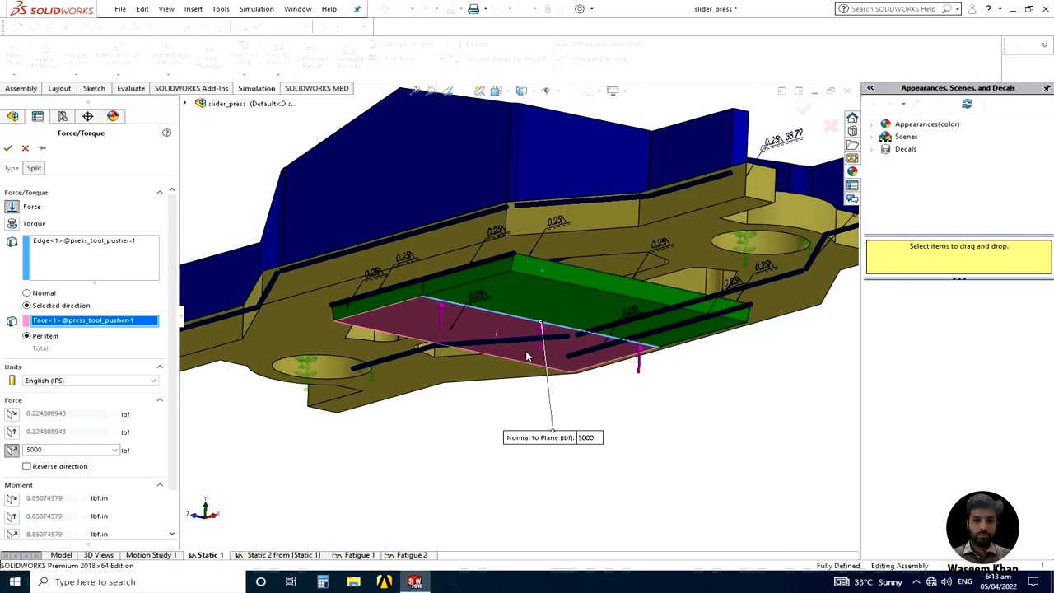
Examine the direction of the Force-1 arrows from the side of the assembly and highlight the force value in its definition
{"action": "scroll", "coordinate": [494, 400], "scroll_direction": "up", "scroll_amount": 5}
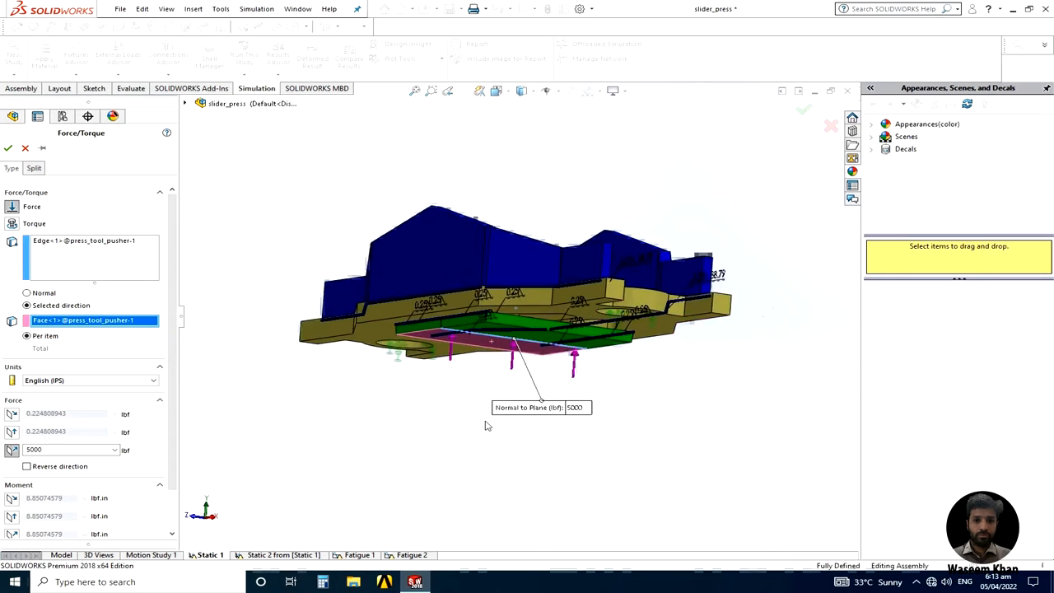
{"action": "scroll", "coordinate": [503, 349], "scroll_direction": "down", "scroll_amount": 8}
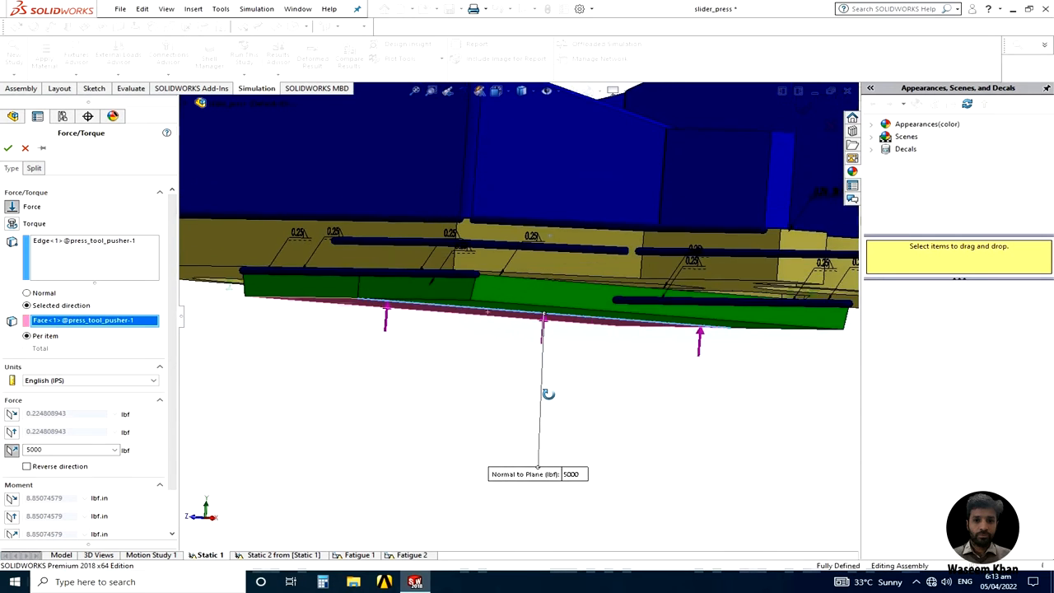
{"action": "scroll", "coordinate": [521, 344], "scroll_direction": "up", "scroll_amount": 3}
{"action": "scroll", "coordinate": [519, 343], "scroll_direction": "down", "scroll_amount": 4}
{"action": "middle_click_drag", "start_coordinate": [517, 362], "coordinate": [559, 398]}
{"action": "scroll", "coordinate": [532, 376], "scroll_direction": "up", "scroll_amount": 4}
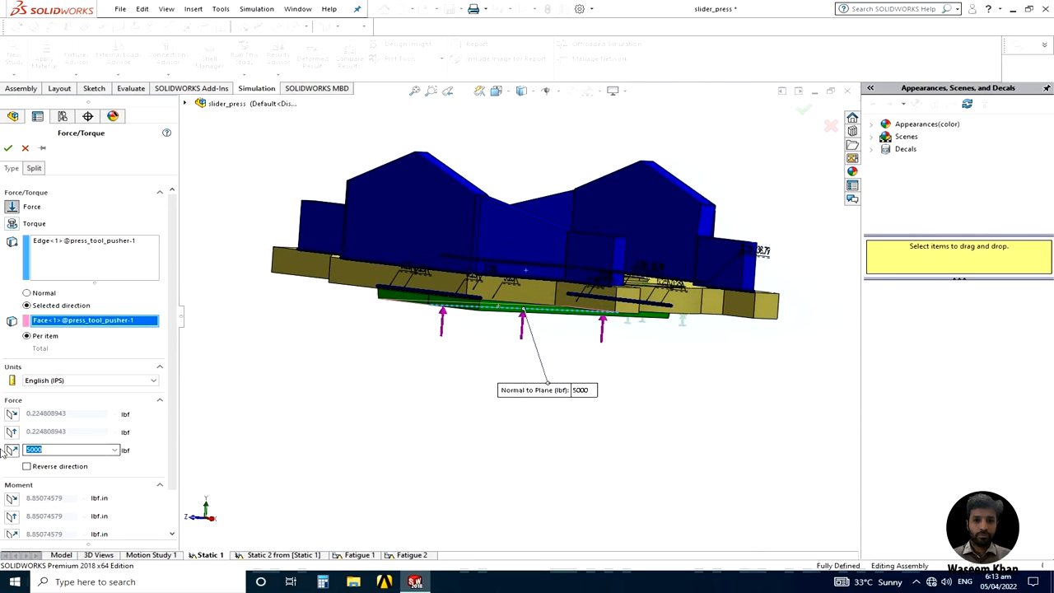
{"action": "double_click", "coordinate": [62, 449]}
{"action": "mouse_move", "coordinate": [170, 443]}
{"action": "left_mouse_down"}
{"action": "mouse_move", "coordinate": [174, 484]}
{"action": "mouse_move", "coordinate": [170, 446]}
{"action": "left_mouse_up"}
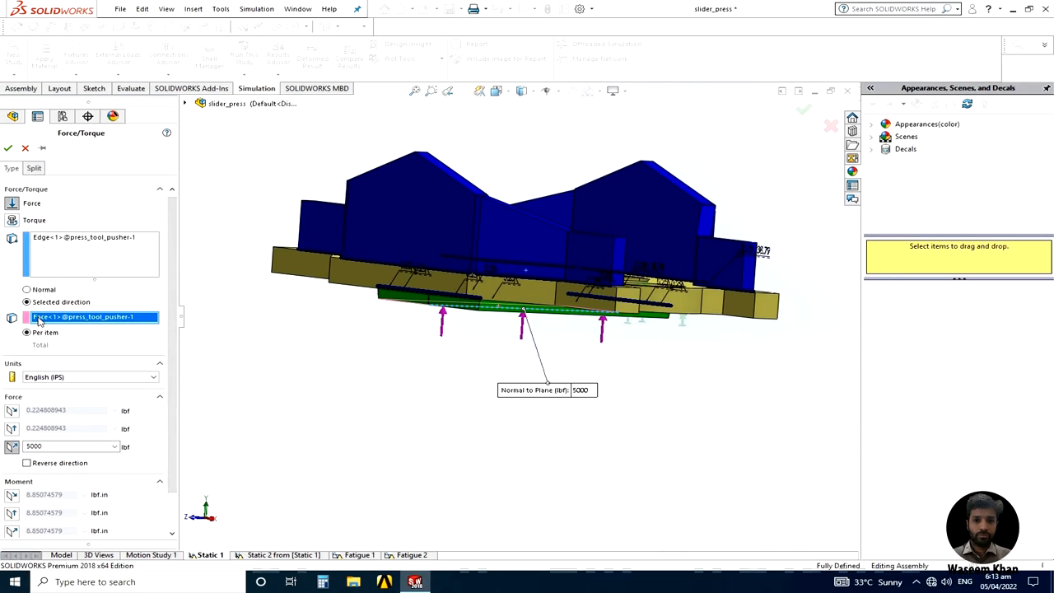
Highlight the loaded edge and the direction face of Force-1 in turn and close its definition without changes
{"action": "middle_click_drag", "start_coordinate": [369, 331], "coordinate": [371, 325]}
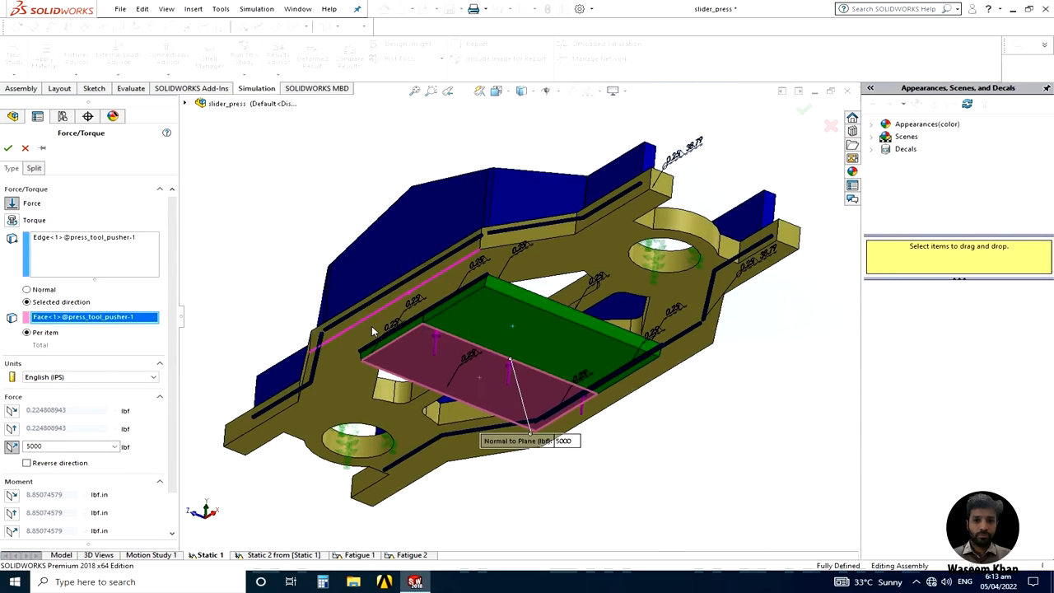
{"action": "left_click", "coordinate": [78, 240]}
{"action": "scroll", "coordinate": [271, 230], "scroll_direction": "up", "scroll_amount": 3}
{"action": "middle_click_drag", "start_coordinate": [279, 234], "coordinate": [325, 268]}
{"action": "scroll", "coordinate": [521, 341], "scroll_direction": "down", "scroll_amount": 4}
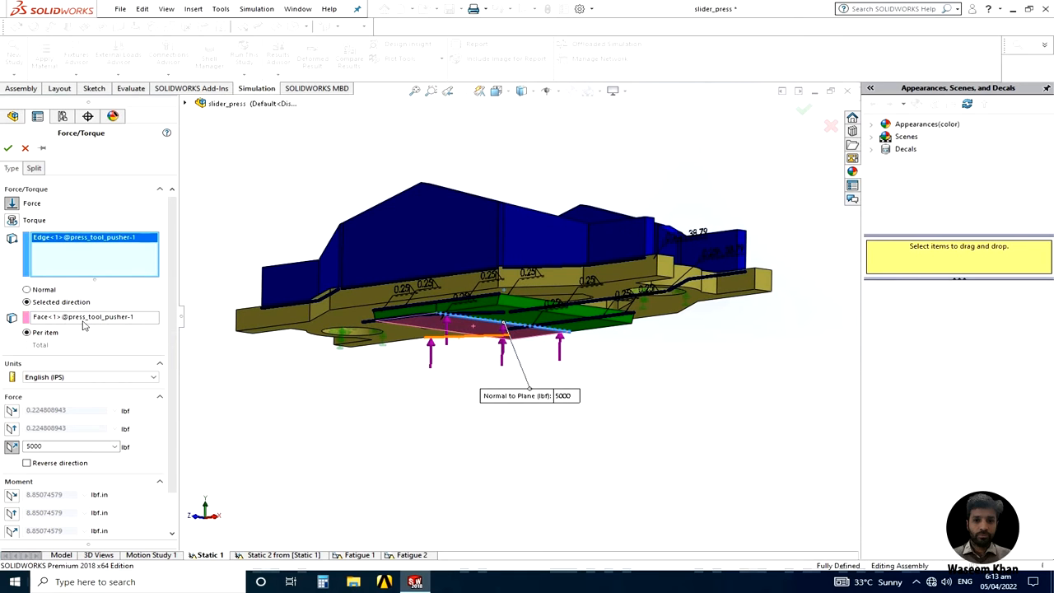
{"action": "left_click", "coordinate": [52, 319]}
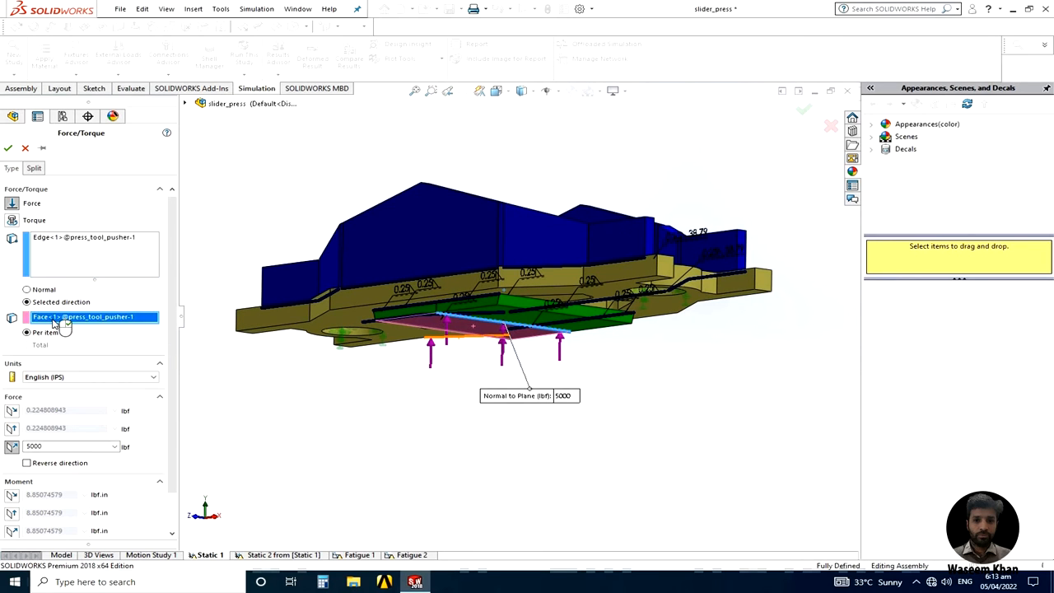
{"action": "middle_click_drag", "start_coordinate": [332, 384], "coordinate": [539, 368]}
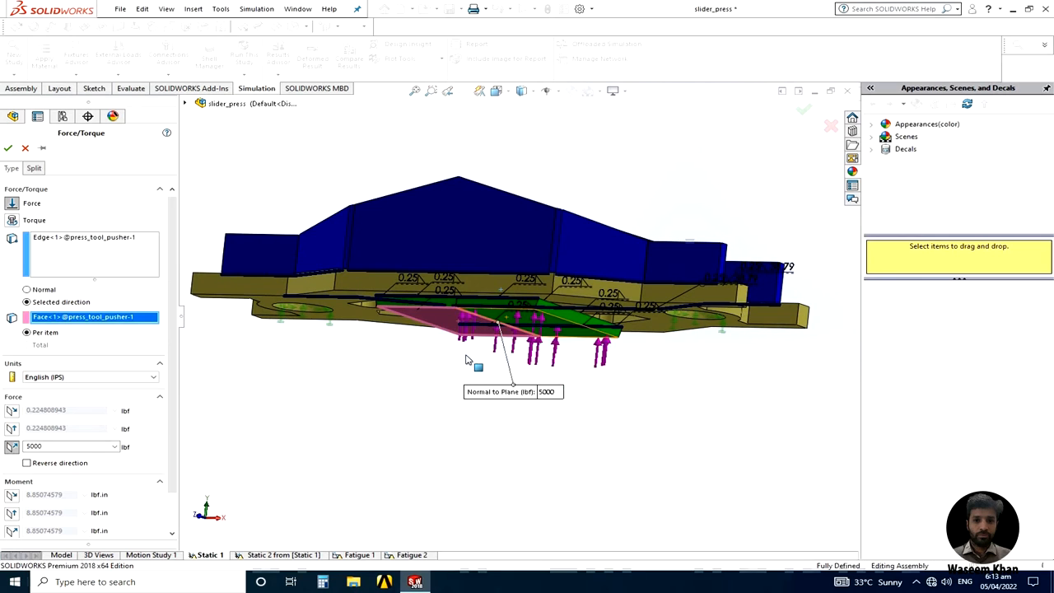
{"action": "left_click", "coordinate": [25, 151]}
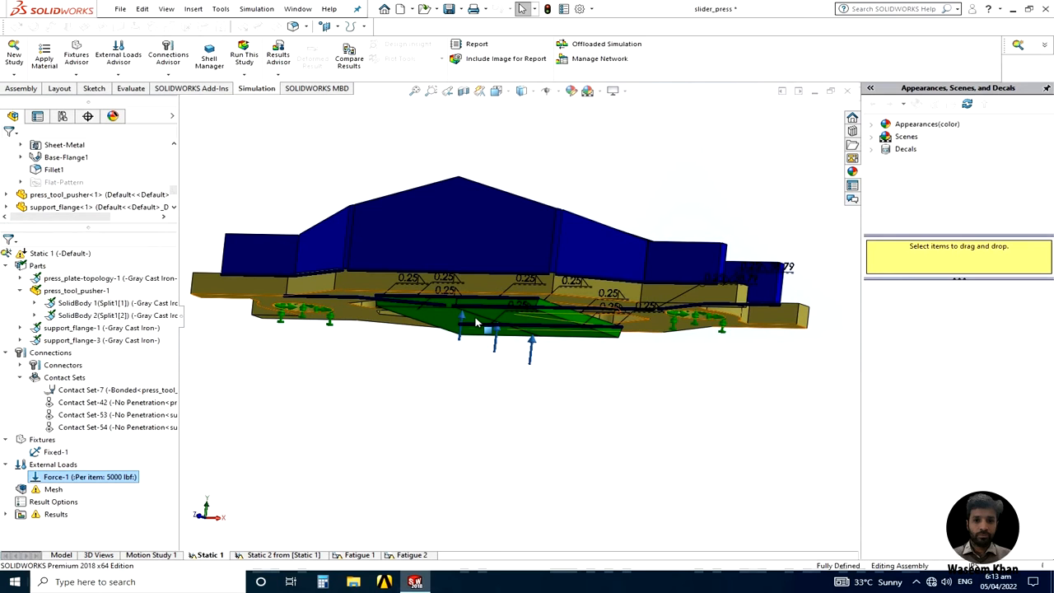
Examine the whole slider press assembly from above, including the topology plate, support flanges and fixed holes
{"action": "middle_click_drag", "start_coordinate": [398, 400], "coordinate": [392, 453]}
{"action": "scroll", "coordinate": [465, 384], "scroll_direction": "up", "scroll_amount": 3}
{"action": "scroll", "coordinate": [503, 281], "scroll_direction": "down", "scroll_amount": 3}
{"action": "middle_click_drag", "start_coordinate": [556, 466], "coordinate": [544, 487]}
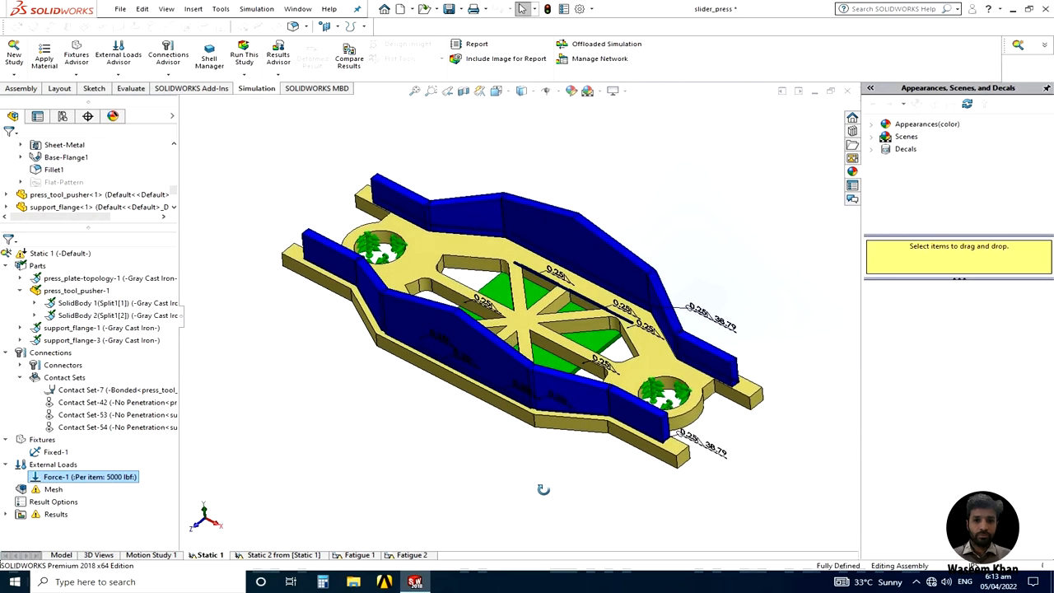
{"action": "scroll", "coordinate": [520, 347], "scroll_direction": "up", "scroll_amount": 3}
{"action": "scroll", "coordinate": [521, 348], "scroll_direction": "down", "scroll_amount": 3}
{"action": "scroll", "coordinate": [560, 391], "scroll_direction": "up", "scroll_amount": 3}
{"action": "scroll", "coordinate": [555, 387], "scroll_direction": "down", "scroll_amount": 2}
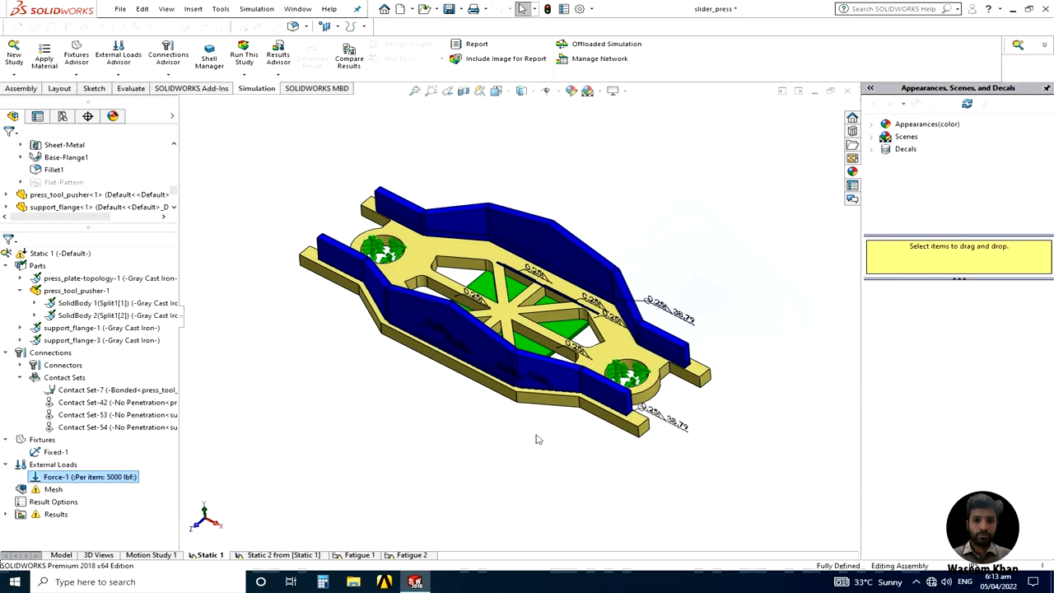
{"action": "middle_click_drag", "start_coordinate": [536, 435], "coordinate": [535, 429]}
{"action": "scroll", "coordinate": [529, 402], "scroll_direction": "up", "scroll_amount": 2}
{"action": "scroll", "coordinate": [517, 309], "scroll_direction": "down", "scroll_amount": 2}
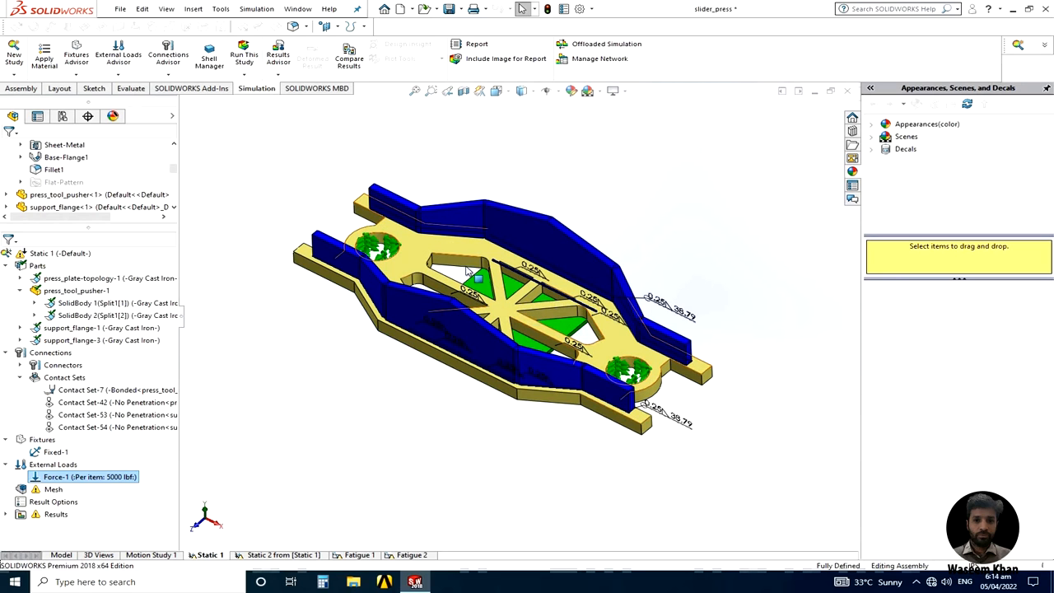
List the Static 1 results, display the Stress1 von Mises plot and collapse the appearances pane to enlarge the view
{"action": "left_click", "coordinate": [7, 517]}
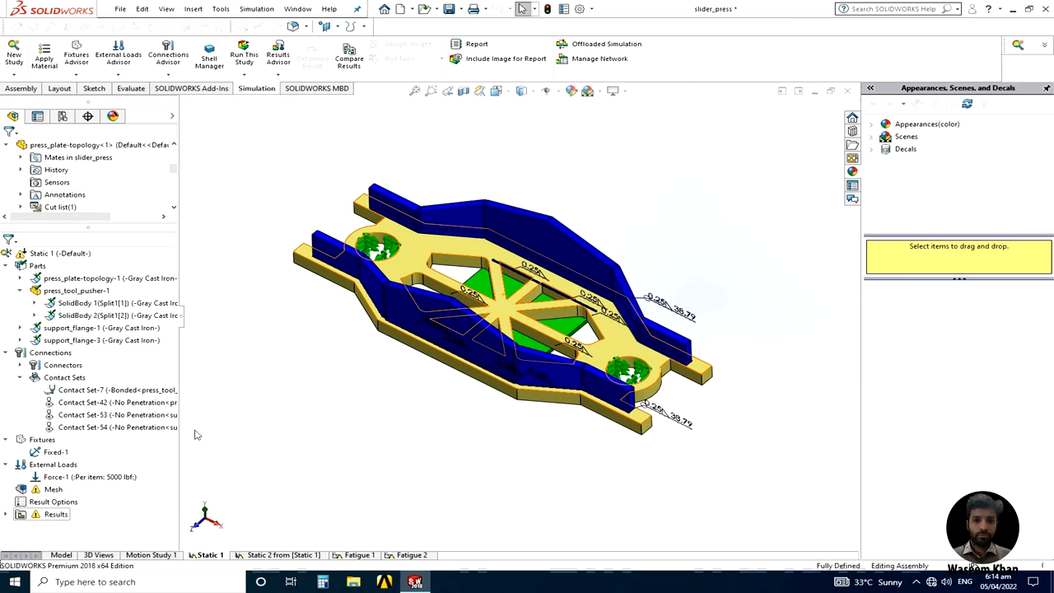
{"action": "double_click", "coordinate": [64, 515]}
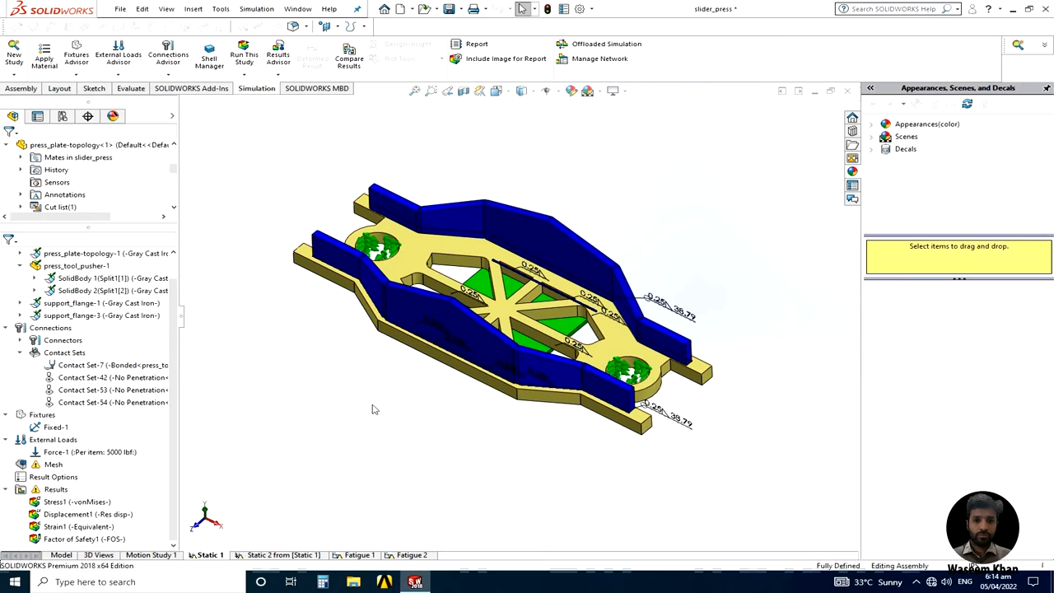
{"action": "left_click", "coordinate": [48, 506]}
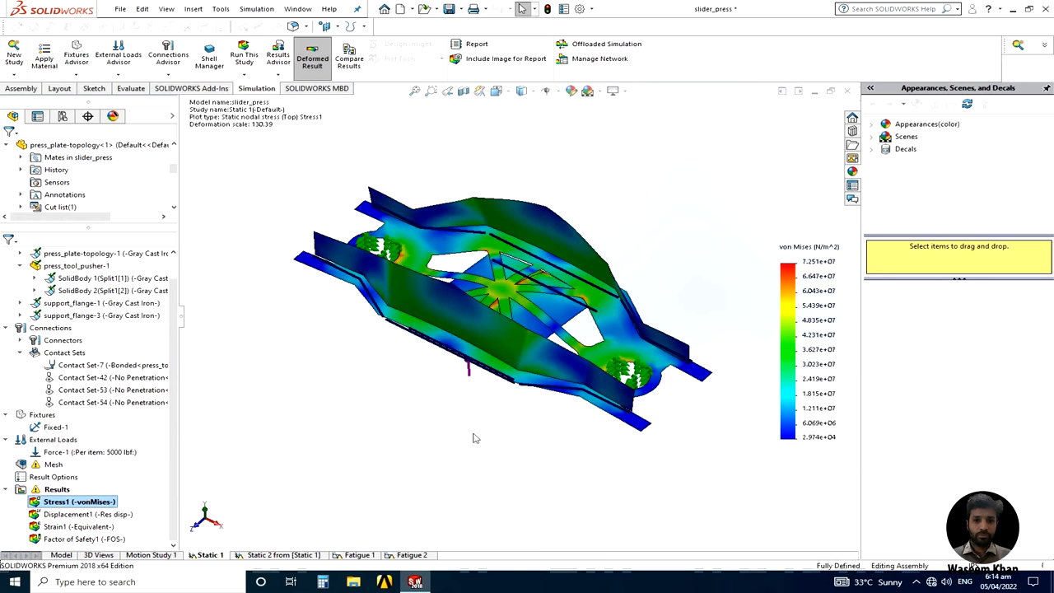
{"action": "scroll", "coordinate": [506, 315], "scroll_direction": "down", "scroll_amount": 2}
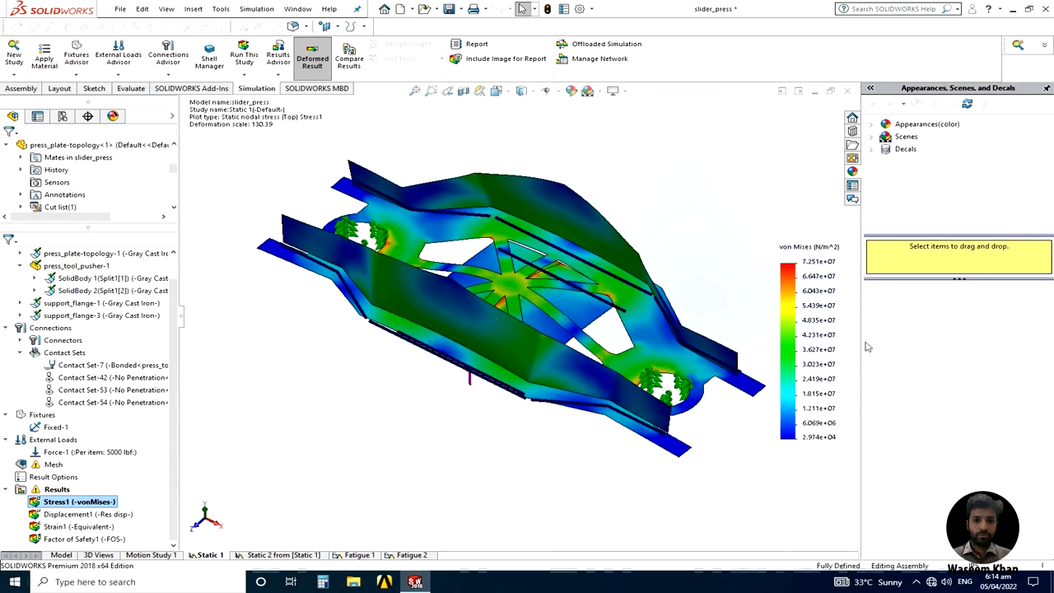
{"action": "left_click_drag", "start_coordinate": [862, 344], "coordinate": [1048, 322]}
{"action": "scroll", "coordinate": [557, 365], "scroll_direction": "up", "scroll_amount": 1}
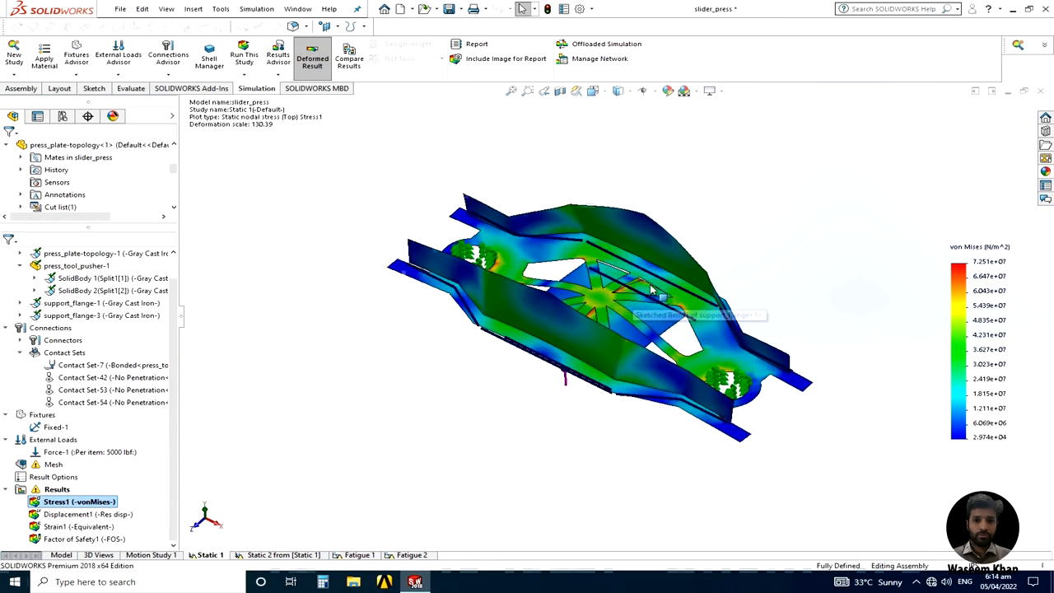
{"action": "scroll", "coordinate": [766, 317], "scroll_direction": "down", "scroll_amount": 1}
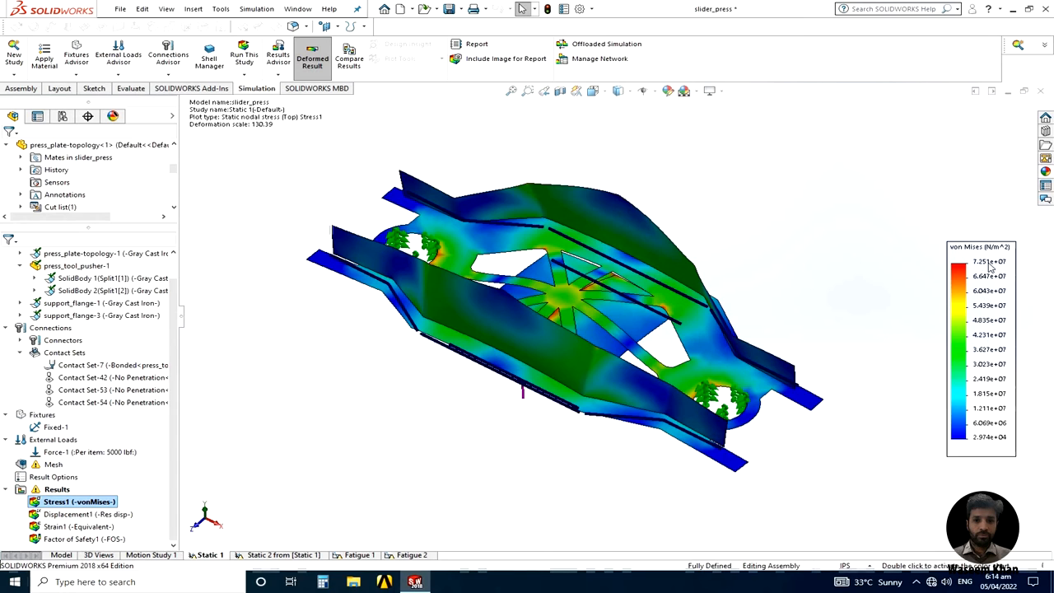
Display the Displacement1 resultant plot and examine the deformation at the centre of the topology plate from several angles
{"action": "double_click", "coordinate": [91, 514]}
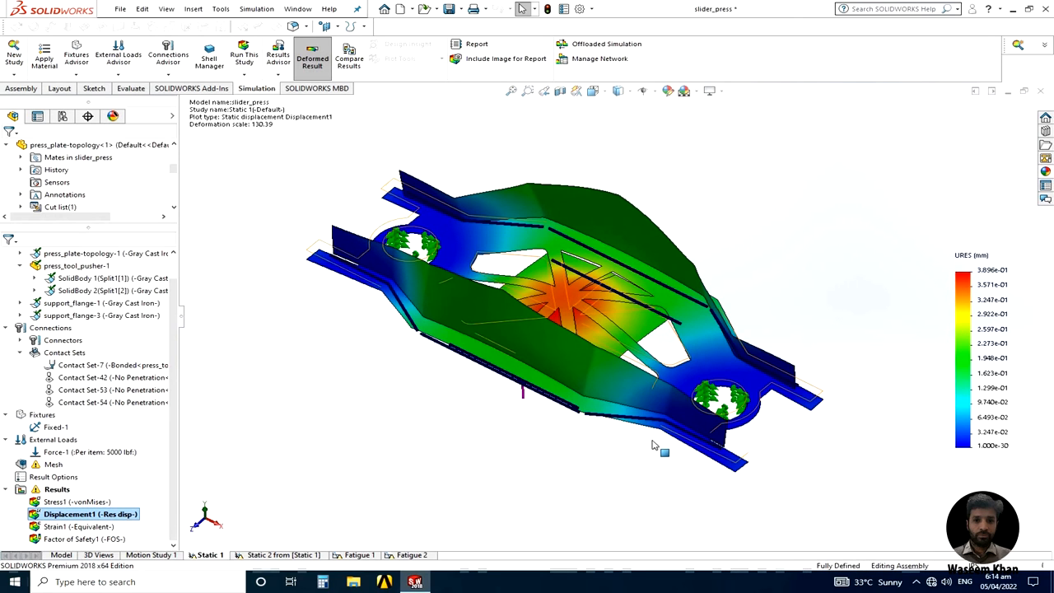
{"action": "middle_click_drag", "start_coordinate": [632, 424], "coordinate": [622, 317]}
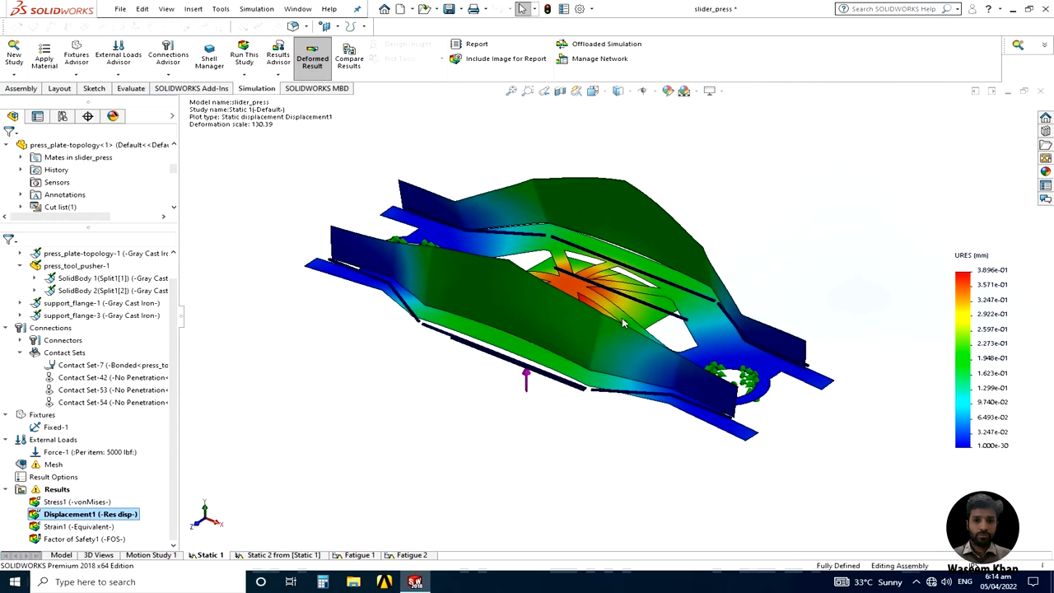
{"action": "middle_click_drag", "start_coordinate": [638, 428], "coordinate": [649, 352]}
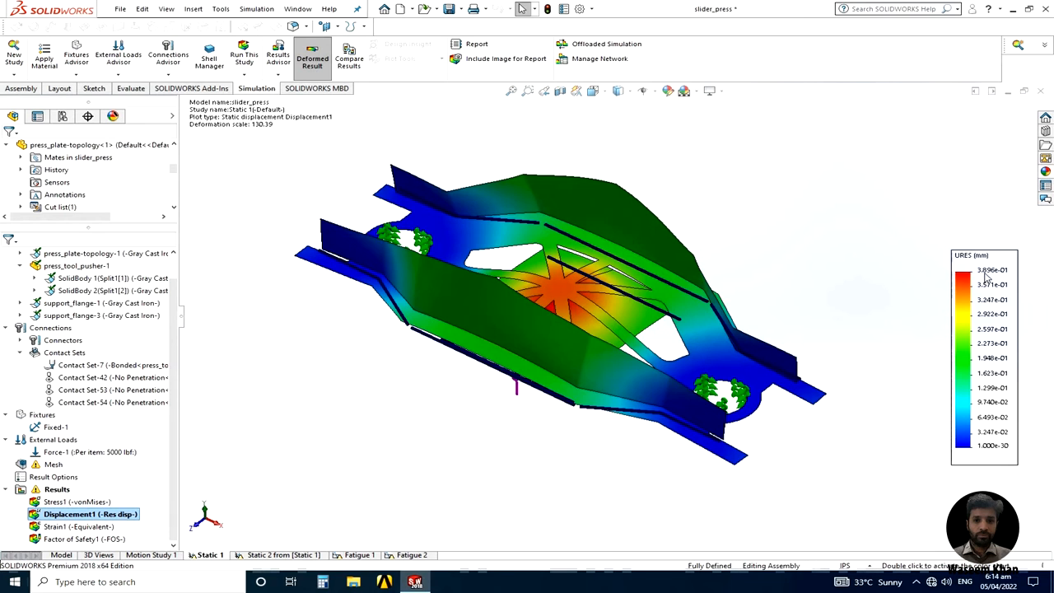
{"action": "middle_click_drag", "start_coordinate": [448, 413], "coordinate": [610, 307]}
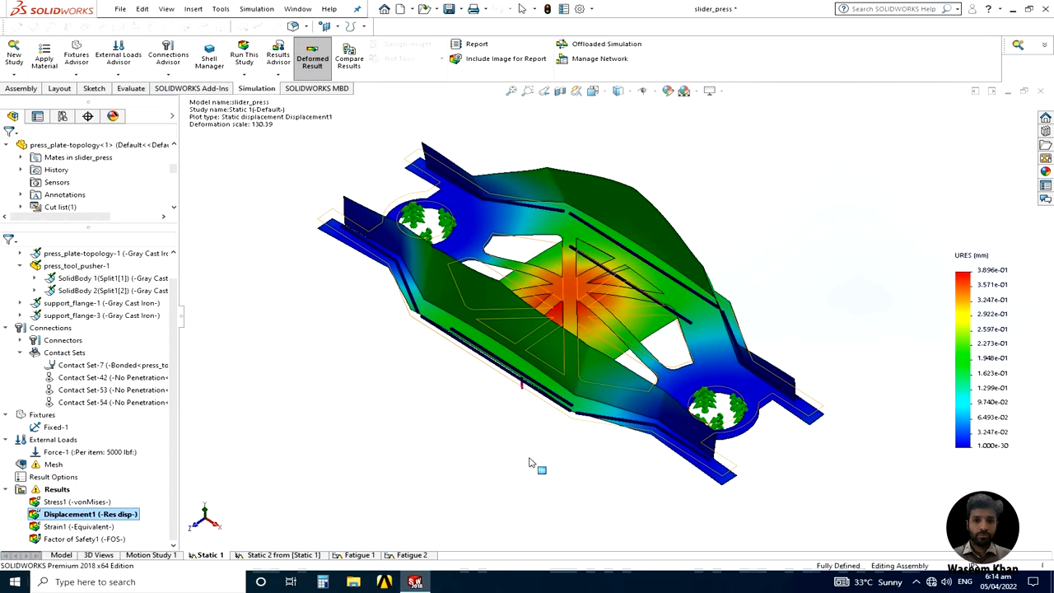
{"action": "left_click", "coordinate": [545, 413]}
{"action": "middle_click_drag", "start_coordinate": [545, 416], "coordinate": [535, 455]}
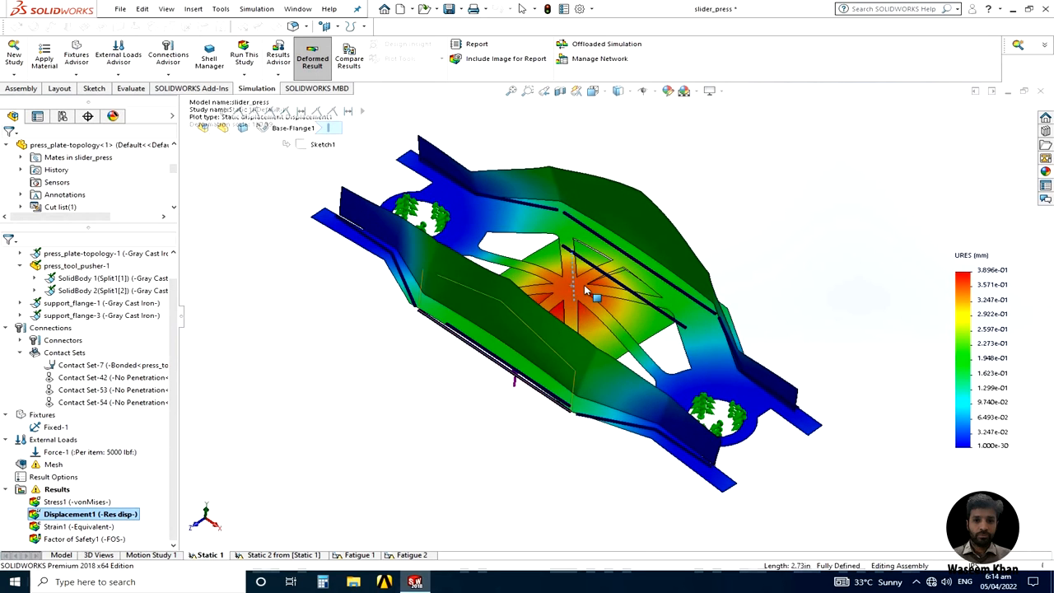
Display the Factor of Safety1 plot and examine its distribution and minimum location across the assembly
{"action": "left_click", "coordinate": [74, 539]}
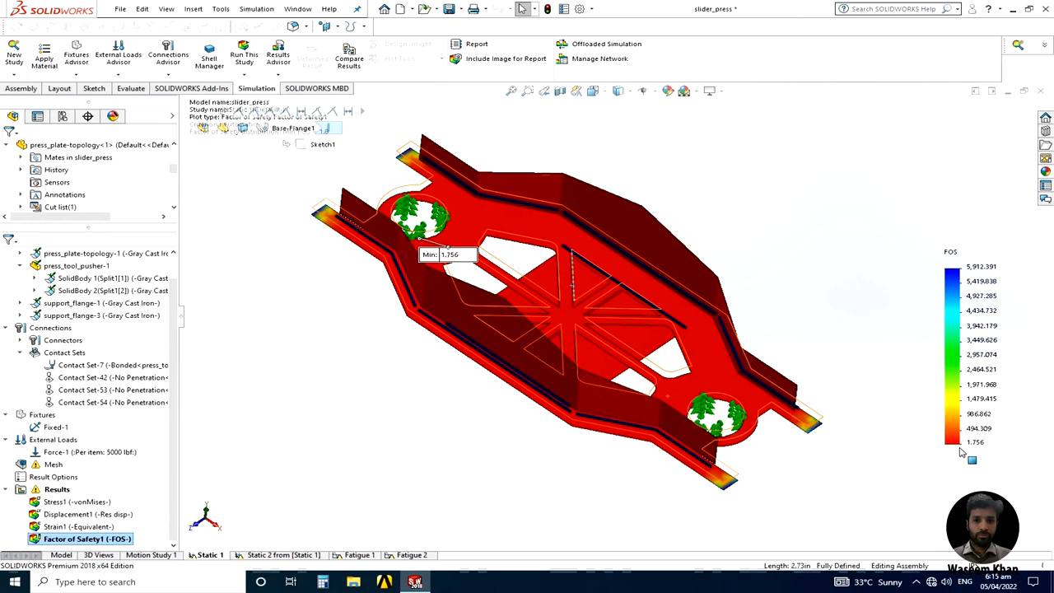
{"action": "scroll", "coordinate": [981, 451], "scroll_direction": "up", "scroll_amount": 1}
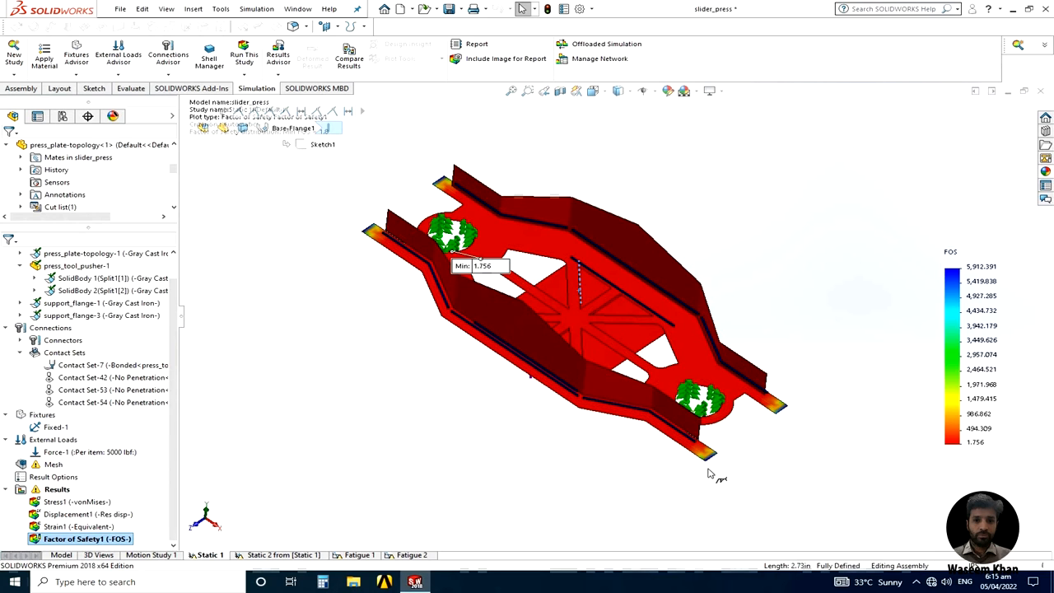
{"action": "middle_click_drag", "start_coordinate": [660, 452], "coordinate": [616, 321]}
{"action": "scroll", "coordinate": [617, 352], "scroll_direction": "down", "scroll_amount": 2}
{"action": "scroll", "coordinate": [594, 322], "scroll_direction": "down", "scroll_amount": 2}
{"action": "scroll", "coordinate": [594, 322], "scroll_direction": "up", "scroll_amount": 3}
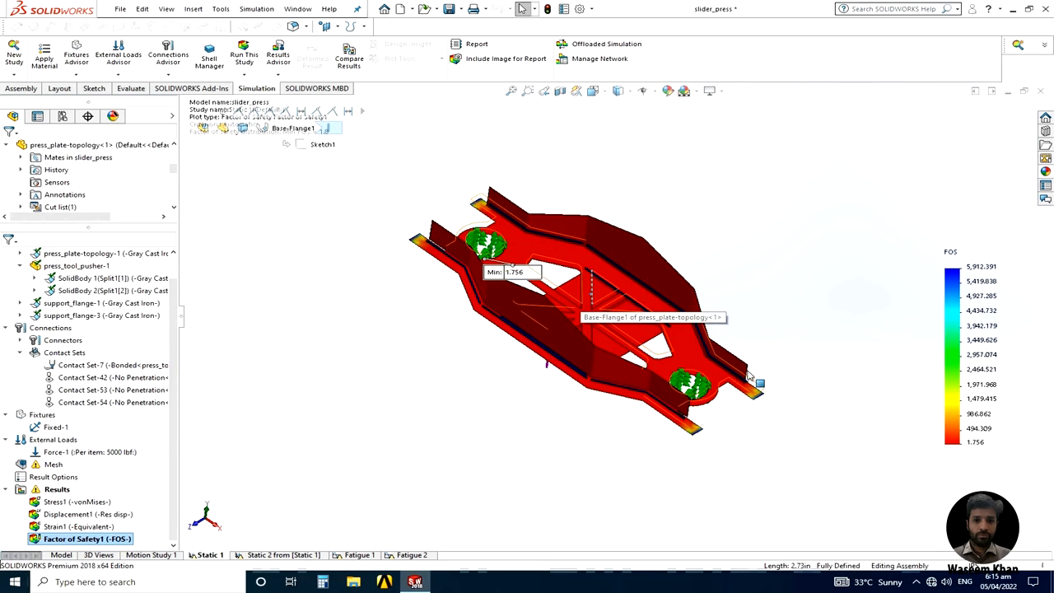
{"action": "scroll", "coordinate": [568, 331], "scroll_direction": "down", "scroll_amount": 1}
{"action": "scroll", "coordinate": [632, 346], "scroll_direction": "up", "scroll_amount": 5}
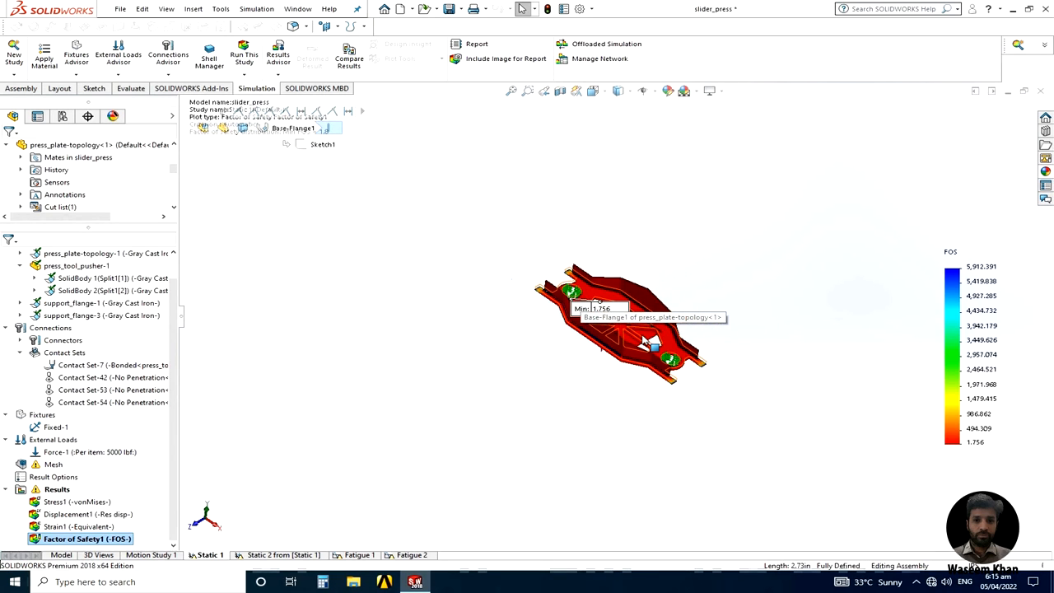
{"action": "scroll", "coordinate": [648, 333], "scroll_direction": "down", "scroll_amount": 4}
{"action": "middle_click_drag", "start_coordinate": [647, 333], "coordinate": [594, 337]}
{"action": "middle_click_drag", "start_coordinate": [551, 457], "coordinate": [614, 437]}
{"action": "scroll", "coordinate": [619, 334], "scroll_direction": "down", "scroll_amount": 5}
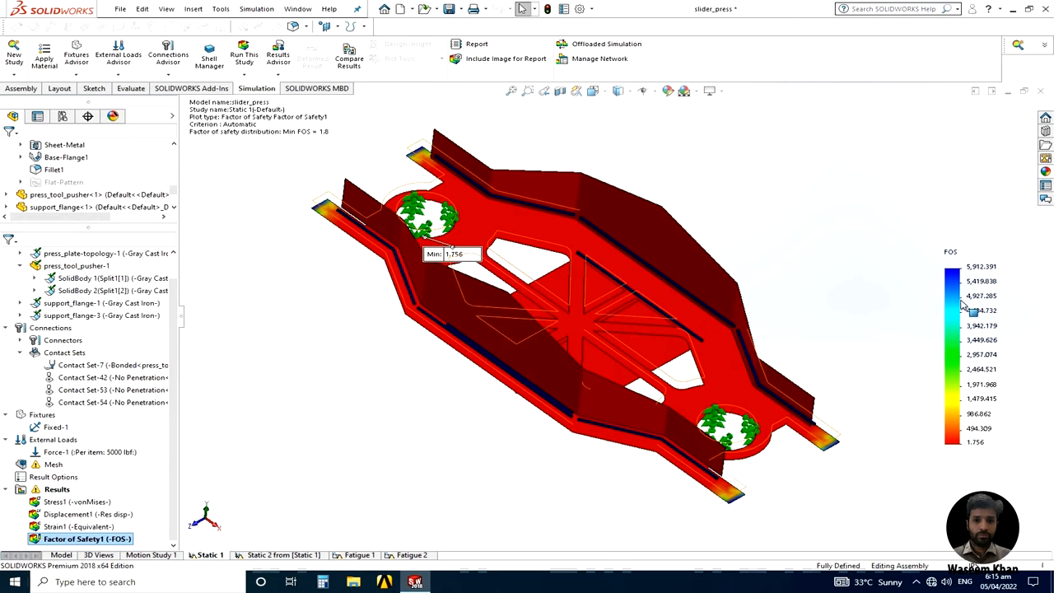
{"action": "scroll", "coordinate": [616, 310], "scroll_direction": "up", "scroll_amount": 2}
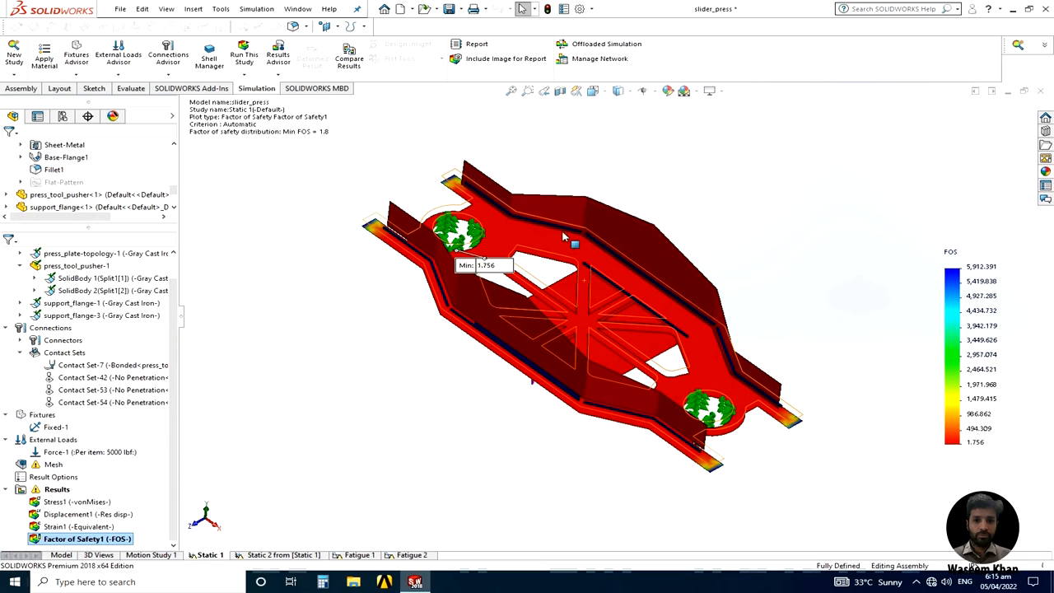
Open the Static 2 study and examine the pressure load on the underside of the press tool pusher, selecting the loaded face
{"action": "left_click", "coordinate": [280, 555]}
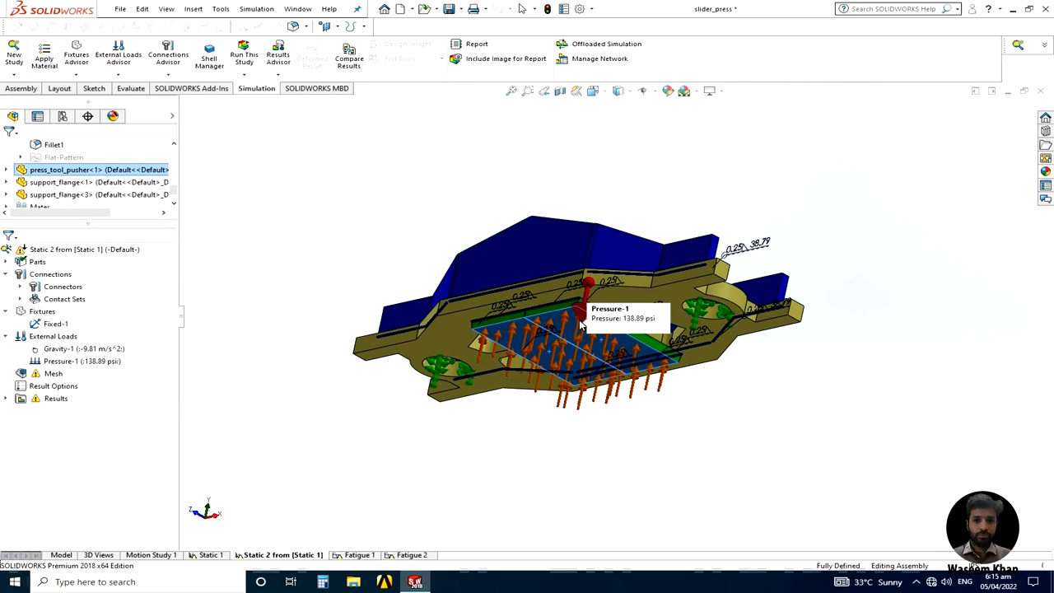
{"action": "scroll", "coordinate": [578, 338], "scroll_direction": "up", "scroll_amount": 2}
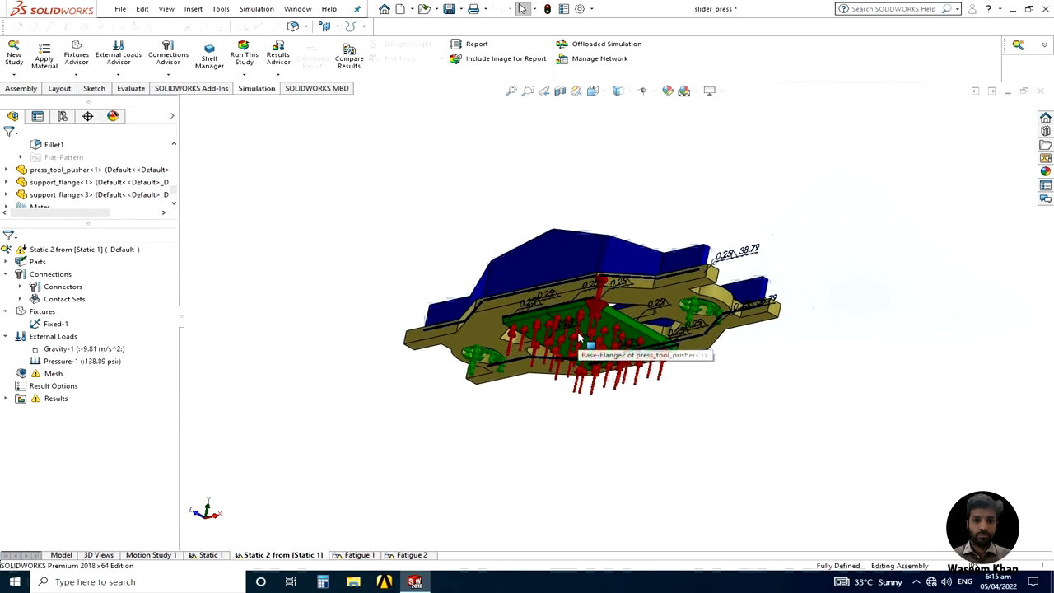
{"action": "scroll", "coordinate": [578, 338], "scroll_direction": "up", "scroll_amount": 3}
{"action": "scroll", "coordinate": [507, 308], "scroll_direction": "down", "scroll_amount": 8}
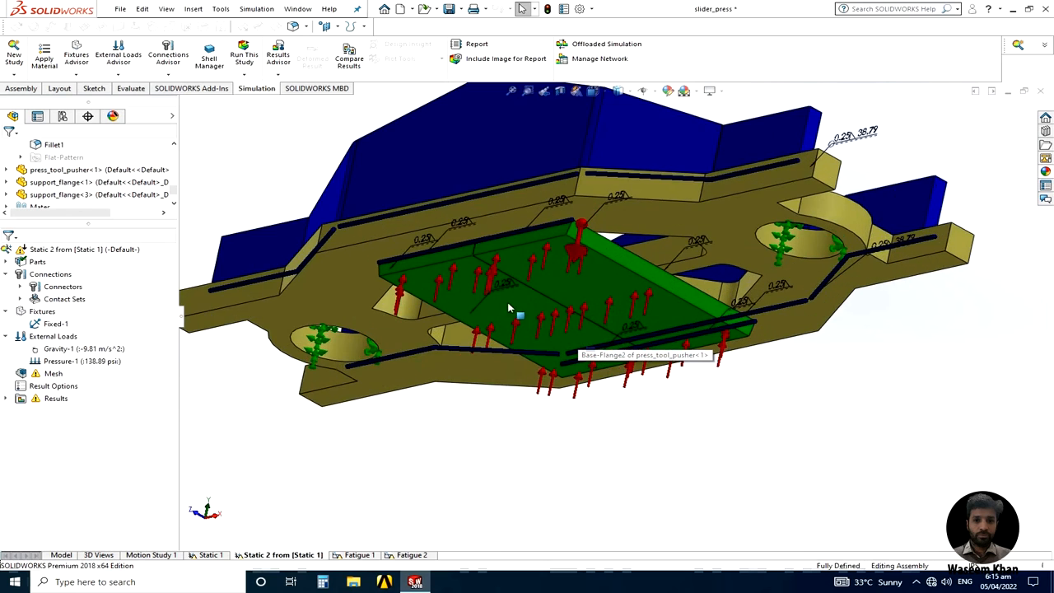
{"action": "scroll", "coordinate": [508, 307], "scroll_direction": "up", "scroll_amount": 2}
{"action": "scroll", "coordinate": [601, 321], "scroll_direction": "down", "scroll_amount": 1}
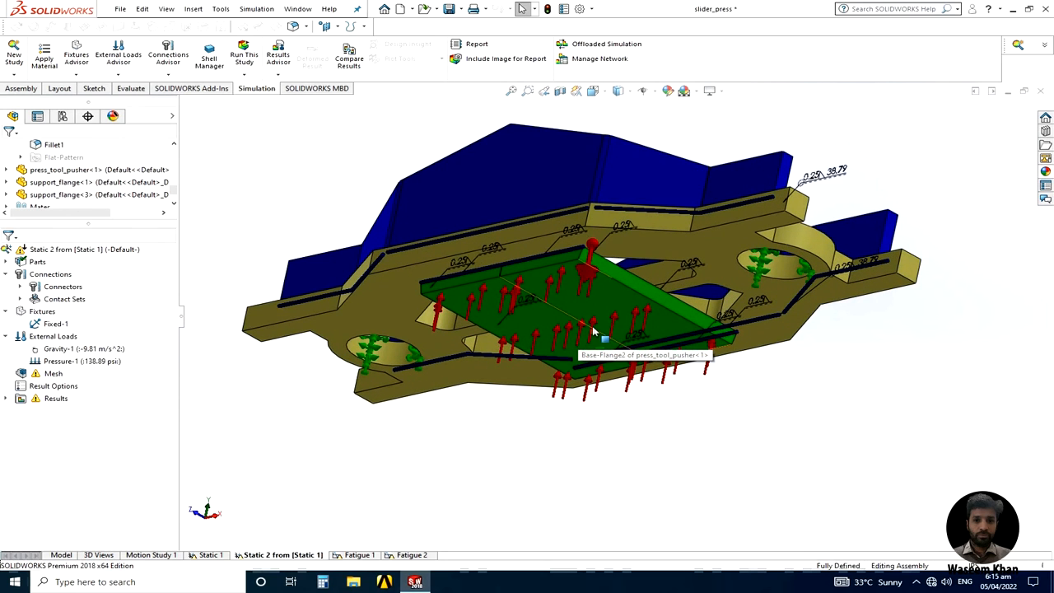
{"action": "left_click", "coordinate": [592, 329]}
{"action": "scroll", "coordinate": [609, 325], "scroll_direction": "up", "scroll_amount": 2}
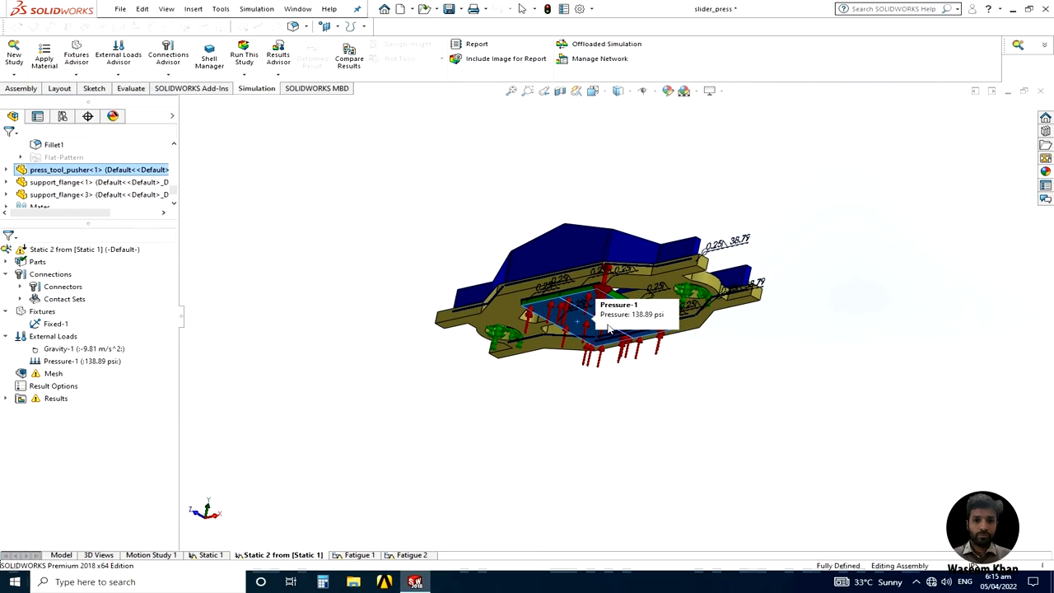
{"action": "key", "text": "Escape"}
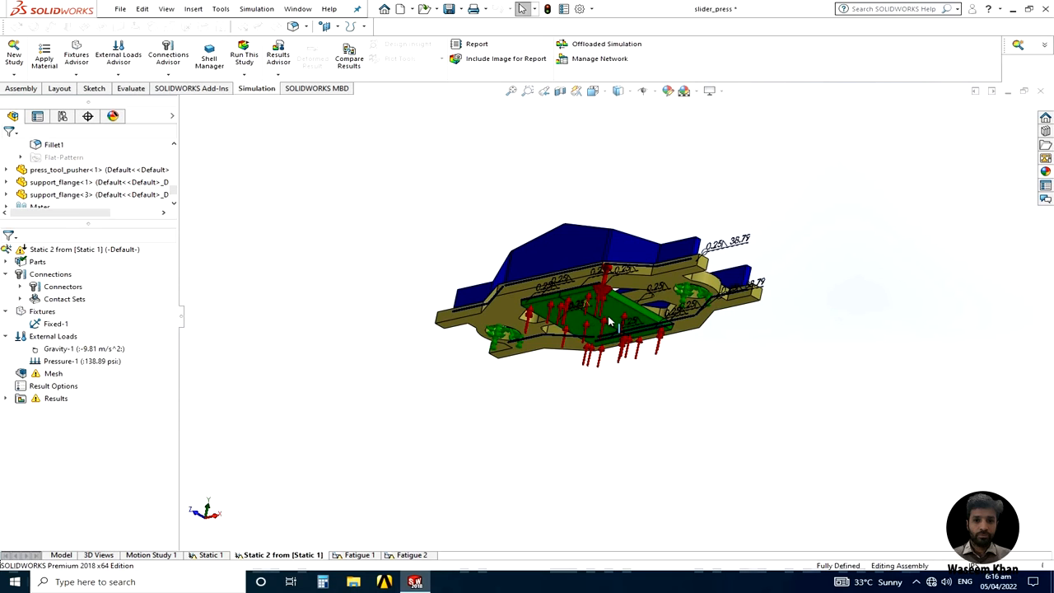
{"action": "scroll", "coordinate": [609, 321], "scroll_direction": "down", "scroll_amount": 3}
{"action": "left_click", "coordinate": [553, 313]}
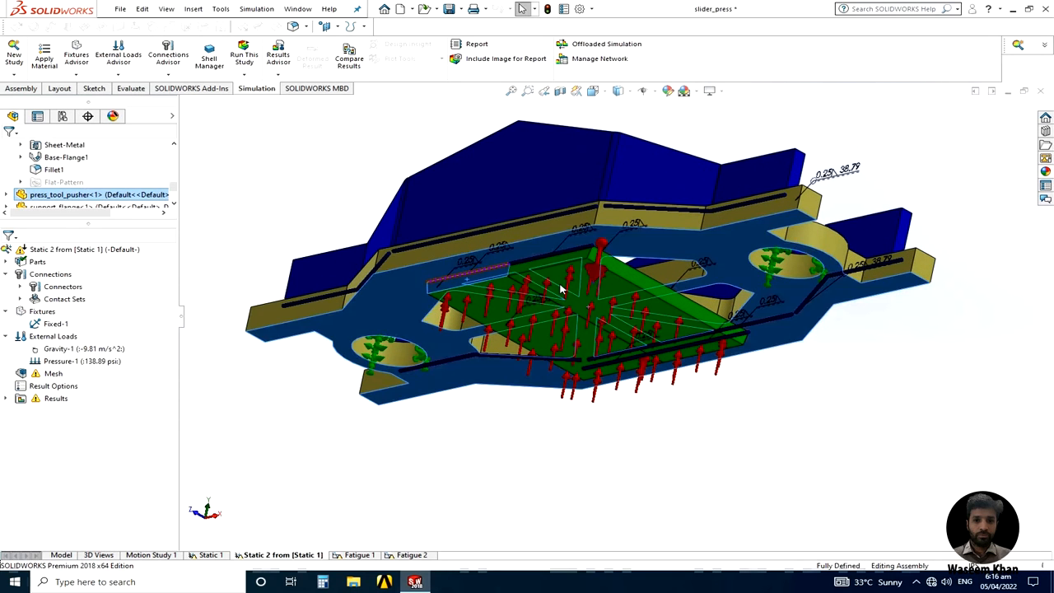
Highlight the Pressure-1 load of Static 2 and examine its arrows on the pusher from the side and from above
{"action": "left_click", "coordinate": [92, 367]}
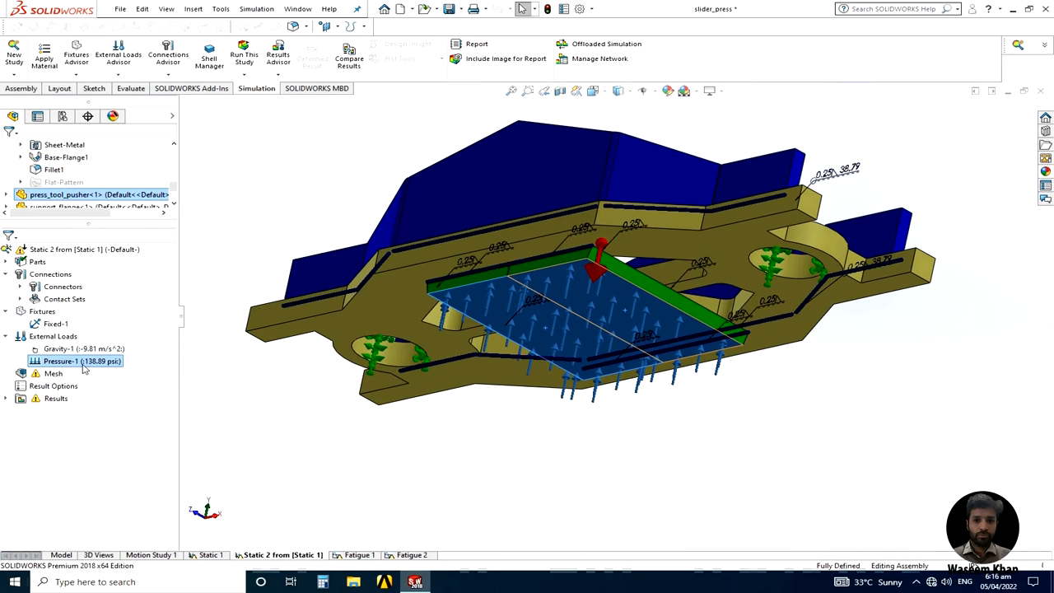
{"action": "middle_click_drag", "start_coordinate": [527, 417], "coordinate": [533, 470]}
{"action": "scroll", "coordinate": [535, 470], "scroll_direction": "up", "scroll_amount": 3}
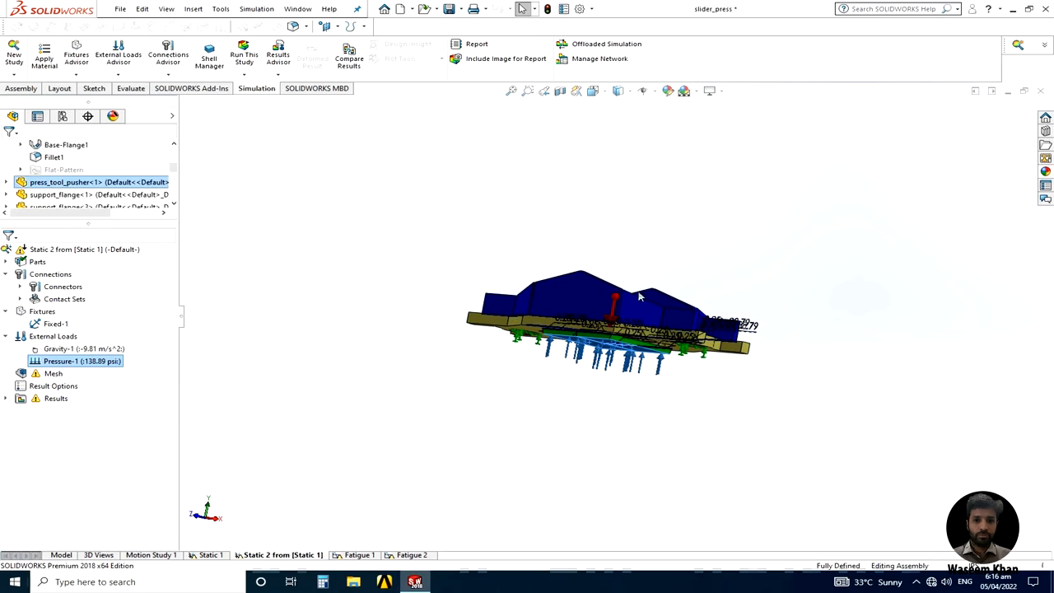
{"action": "middle_click_drag", "start_coordinate": [559, 409], "coordinate": [607, 400]}
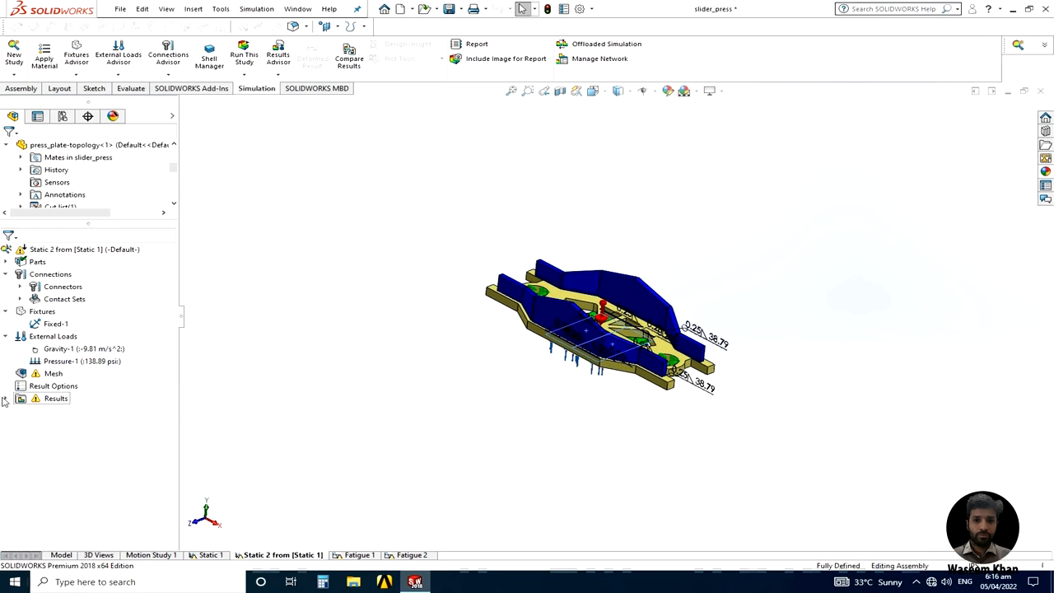
List the Static 2 results and display the Stress1 von Mises plot, enlarged on the deformed assembly
{"action": "left_click", "coordinate": [6, 399]}
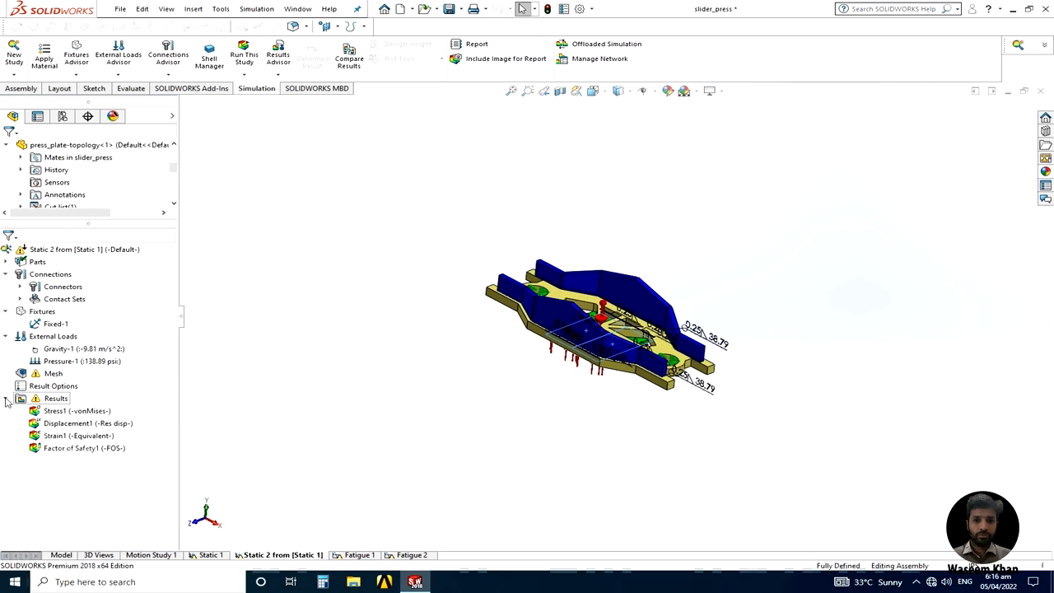
{"action": "double_click", "coordinate": [50, 410]}
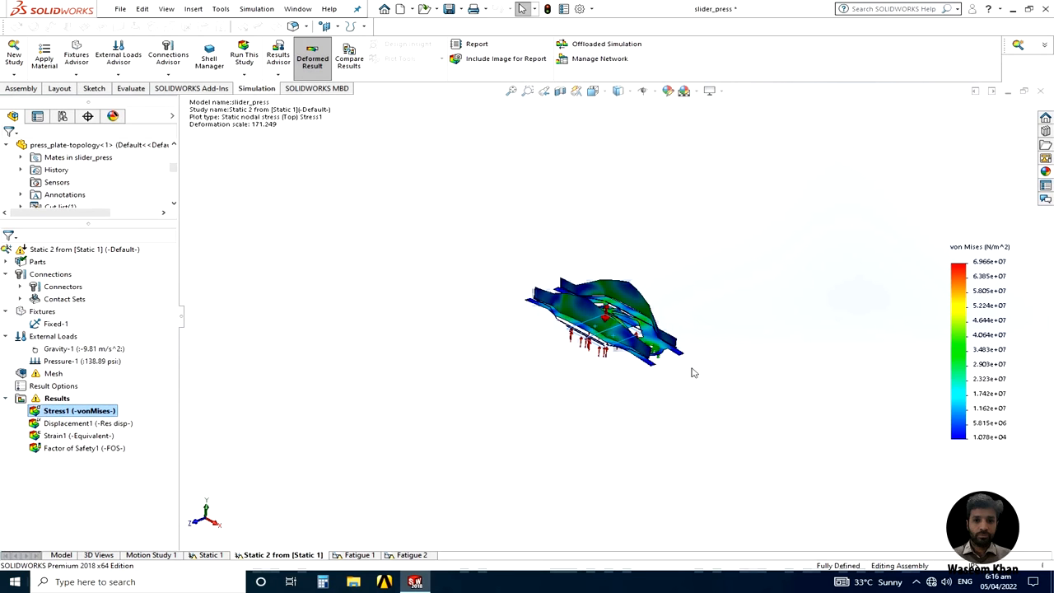
{"action": "scroll", "coordinate": [693, 372], "scroll_direction": "down", "scroll_amount": 5}
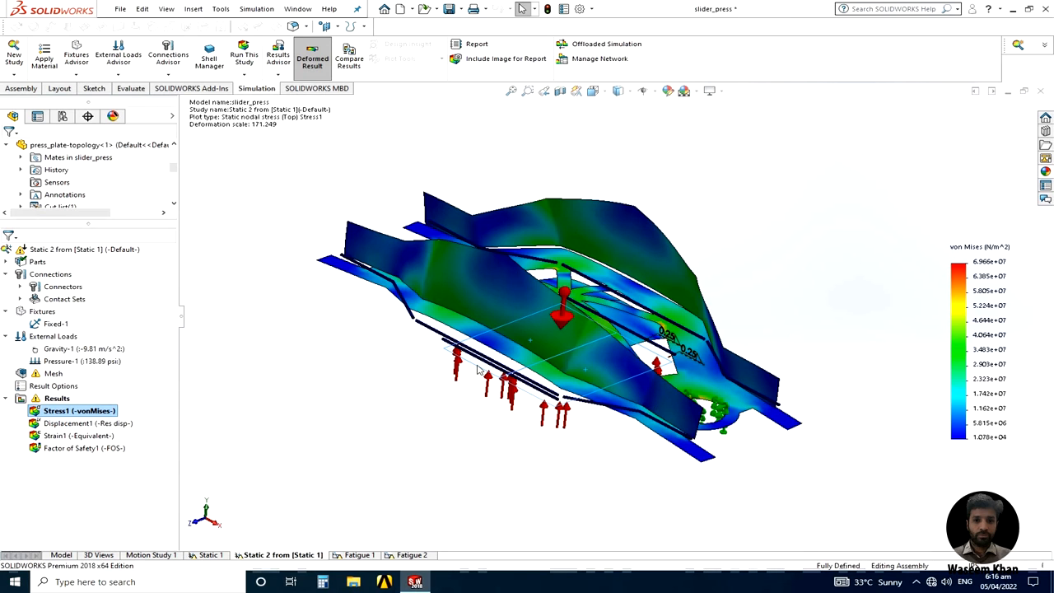
{"action": "scroll", "coordinate": [504, 356], "scroll_direction": "up", "scroll_amount": 1}
{"action": "scroll", "coordinate": [554, 328], "scroll_direction": "down", "scroll_amount": 2}
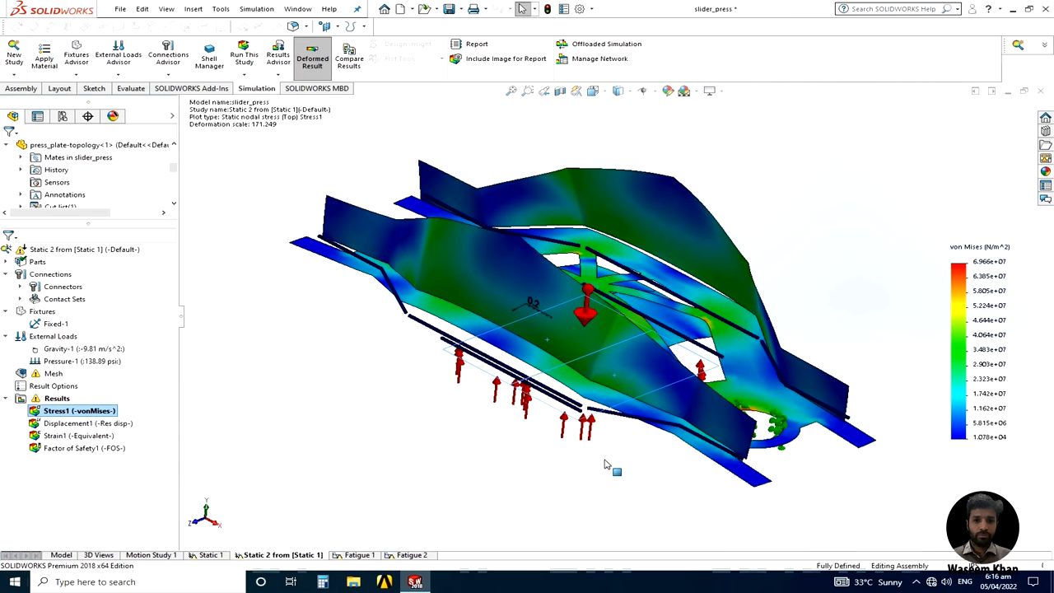
Examine the Static 2 stress distribution and deformed shape from the side, then return to an angled view from above
{"action": "mouse_move", "coordinate": [607, 378]}
{"action": "middle_mouse_down"}
{"action": "mouse_move", "coordinate": [605, 320]}
{"action": "mouse_move", "coordinate": [606, 370]}
{"action": "middle_mouse_up"}
{"action": "scroll", "coordinate": [607, 371], "scroll_direction": "up", "scroll_amount": 2}
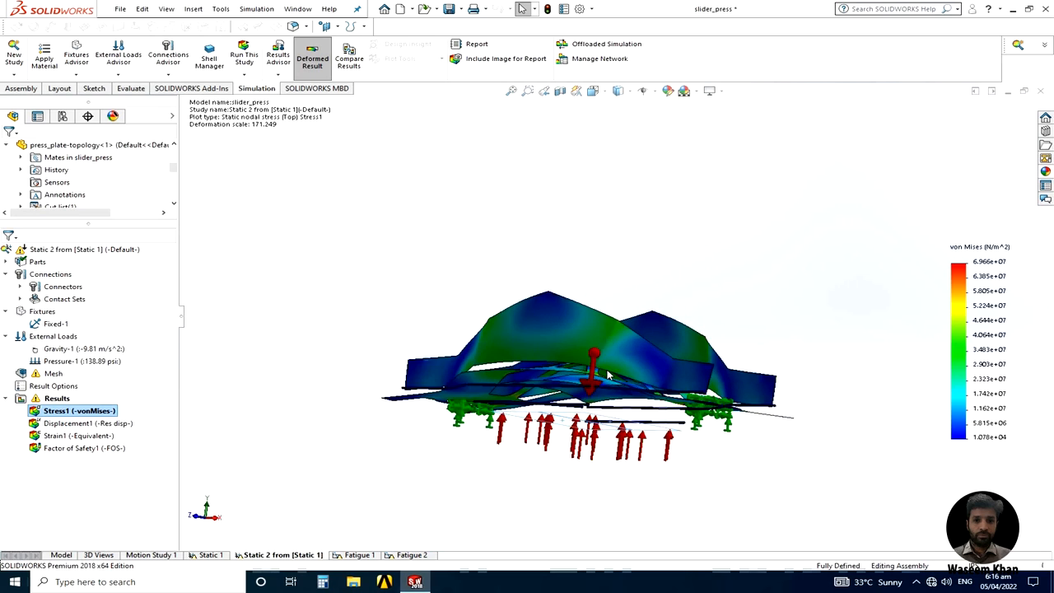
{"action": "scroll", "coordinate": [609, 372], "scroll_direction": "up", "scroll_amount": 1}
{"action": "scroll", "coordinate": [617, 371], "scroll_direction": "down", "scroll_amount": 2}
{"action": "scroll", "coordinate": [619, 370], "scroll_direction": "up", "scroll_amount": 1}
{"action": "scroll", "coordinate": [609, 371], "scroll_direction": "down", "scroll_amount": 3}
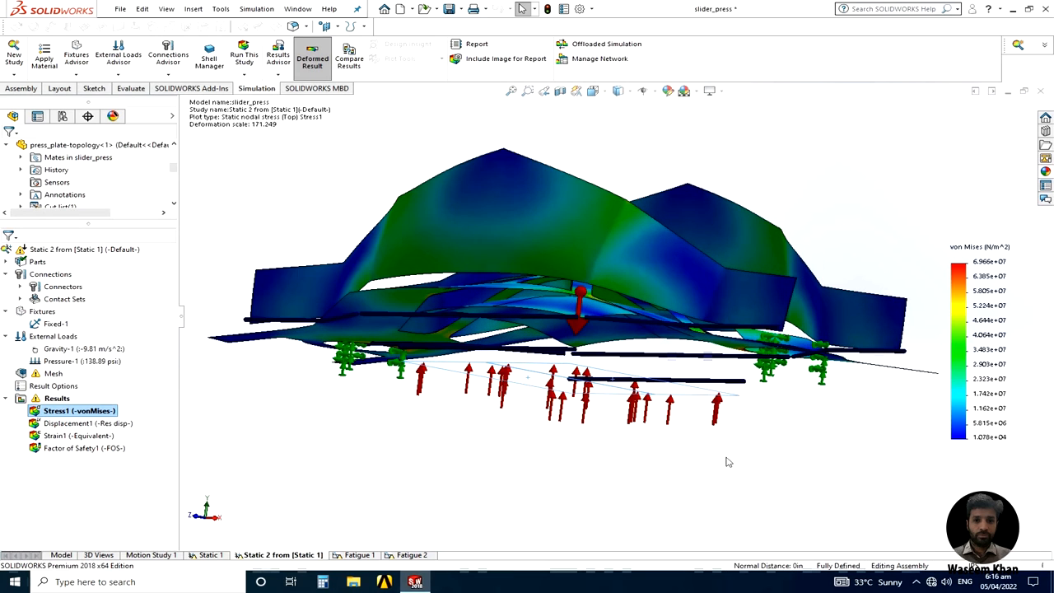
{"action": "scroll", "coordinate": [667, 430], "scroll_direction": "up", "scroll_amount": 3}
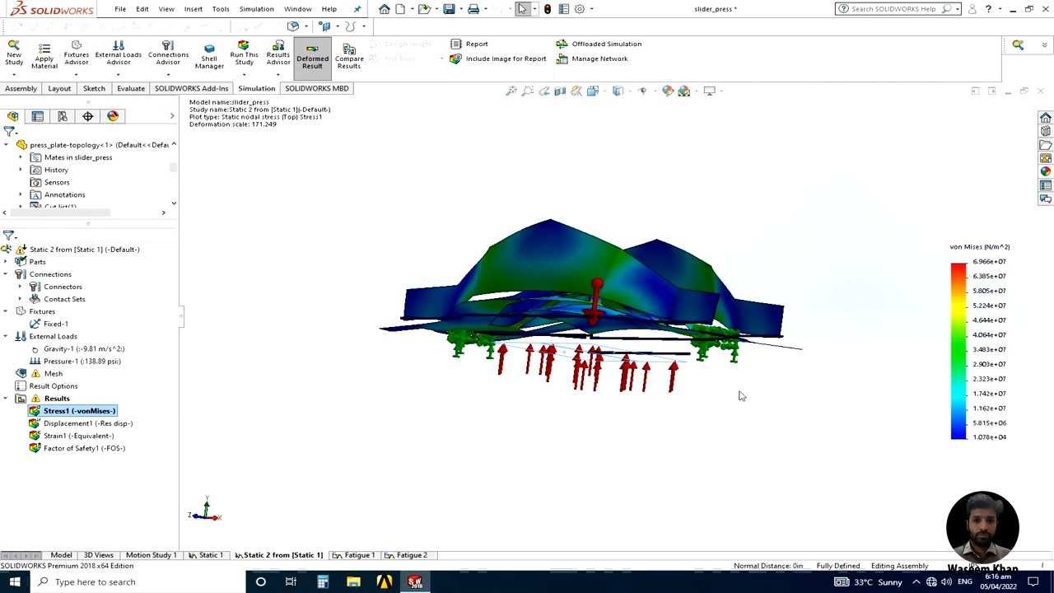
{"action": "middle_click_drag", "start_coordinate": [743, 398], "coordinate": [608, 333]}
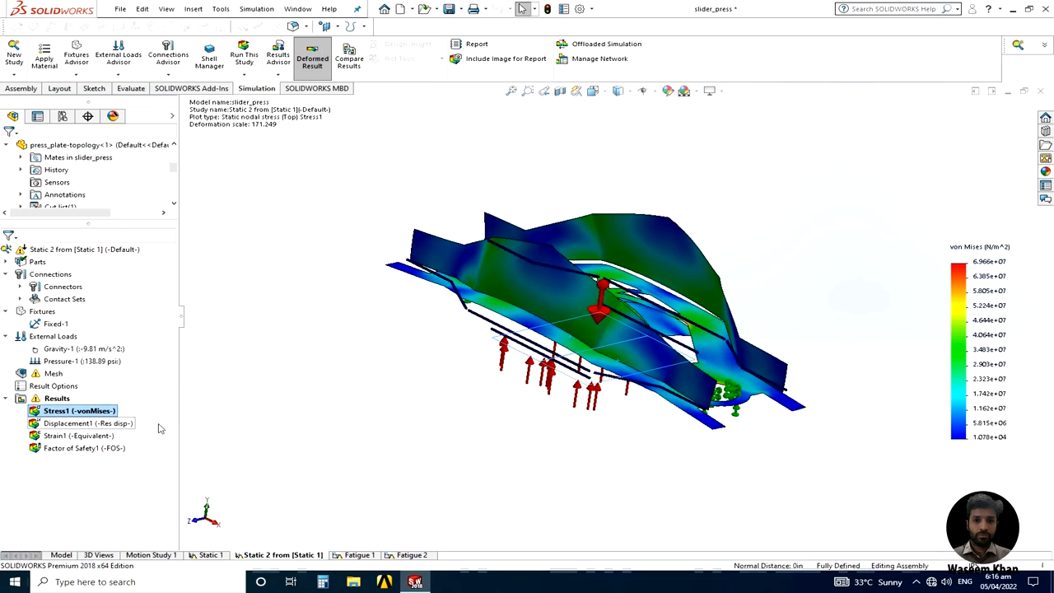
Display the Displacement1 resultant plot of Static 2 and examine the deformation of the plate and support flanges
{"action": "left_click", "coordinate": [100, 423]}
{"action": "double_click", "coordinate": [99, 424]}
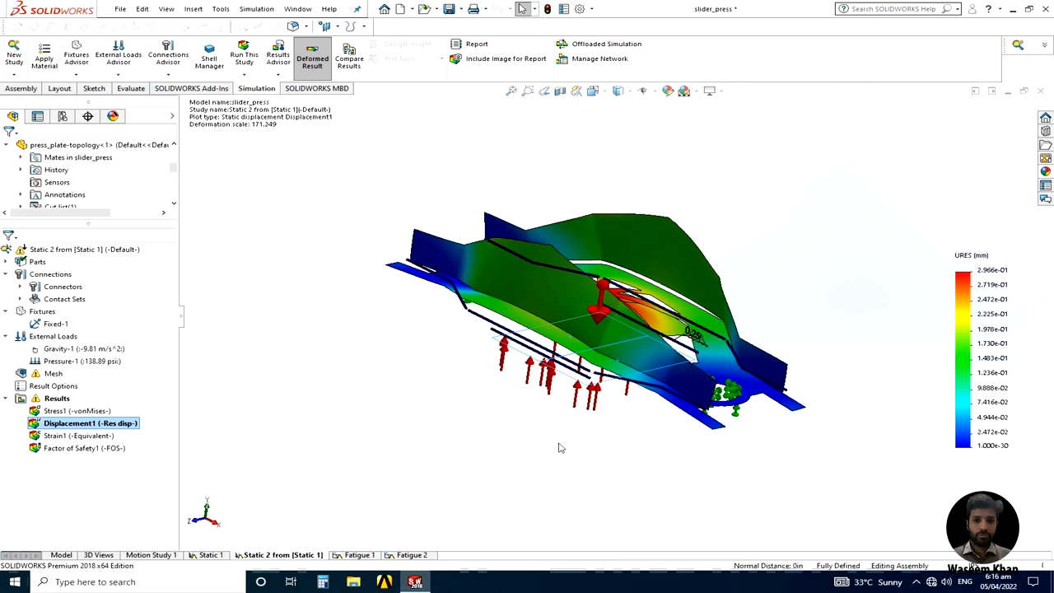
{"action": "middle_click_drag", "start_coordinate": [561, 447], "coordinate": [570, 416]}
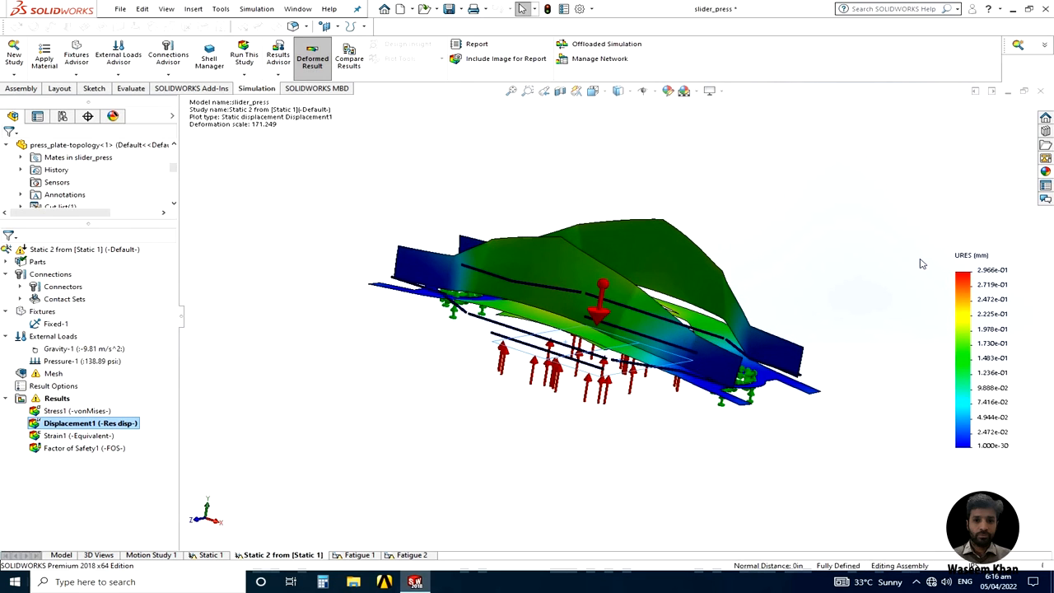
Display the Factor of Safety1 plot of Static 2 and examine its distribution over the whole assembly
{"action": "double_click", "coordinate": [49, 449]}
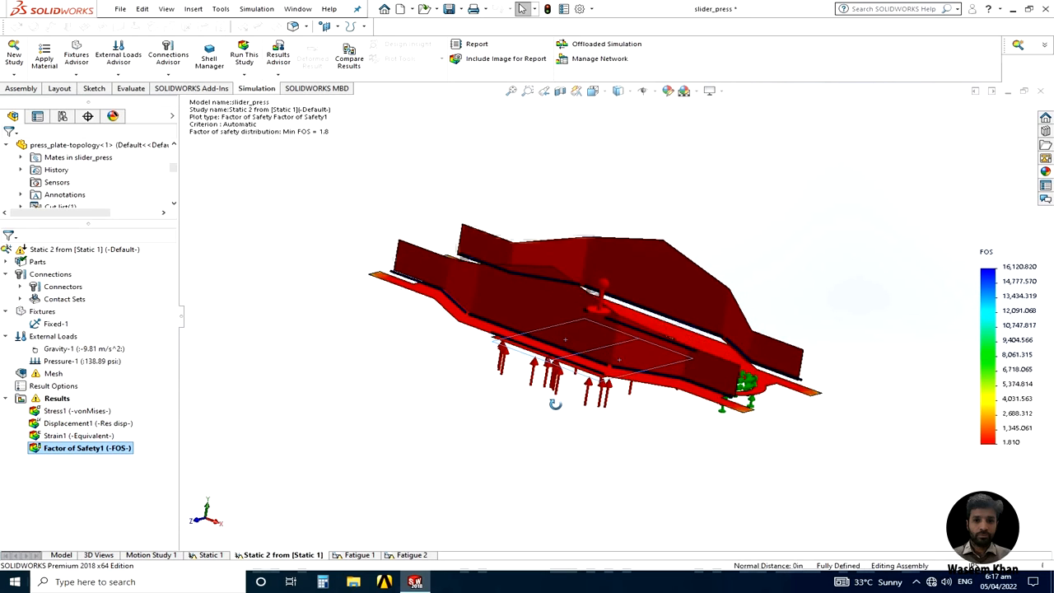
{"action": "middle_click_drag", "start_coordinate": [555, 404], "coordinate": [557, 415]}
{"action": "scroll", "coordinate": [557, 416], "scroll_direction": "up", "scroll_amount": 2}
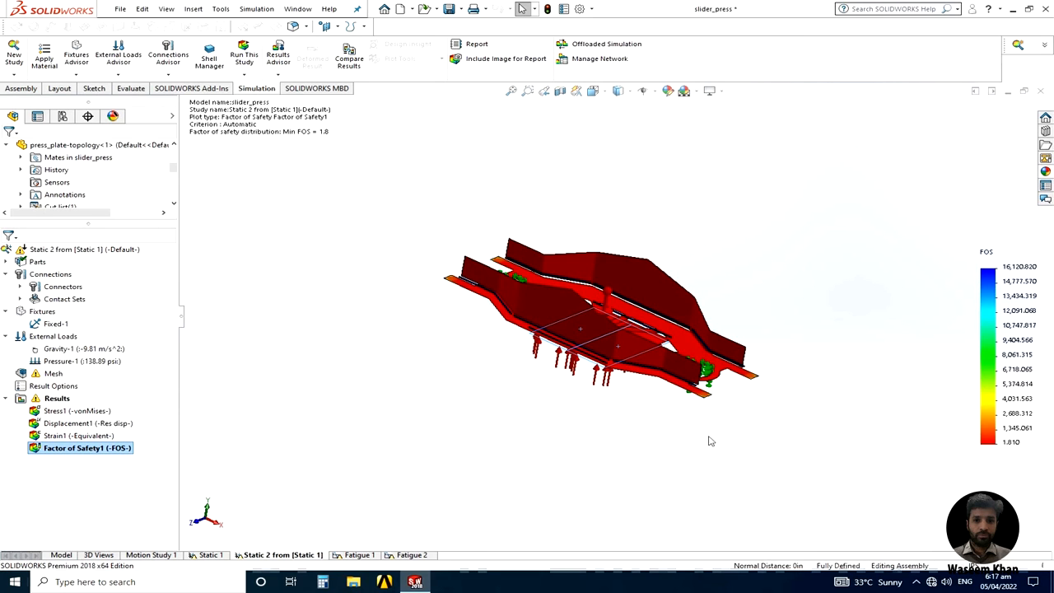
{"action": "scroll", "coordinate": [621, 455], "scroll_direction": "up", "scroll_amount": 3}
{"action": "scroll", "coordinate": [619, 325], "scroll_direction": "down", "scroll_amount": 4}
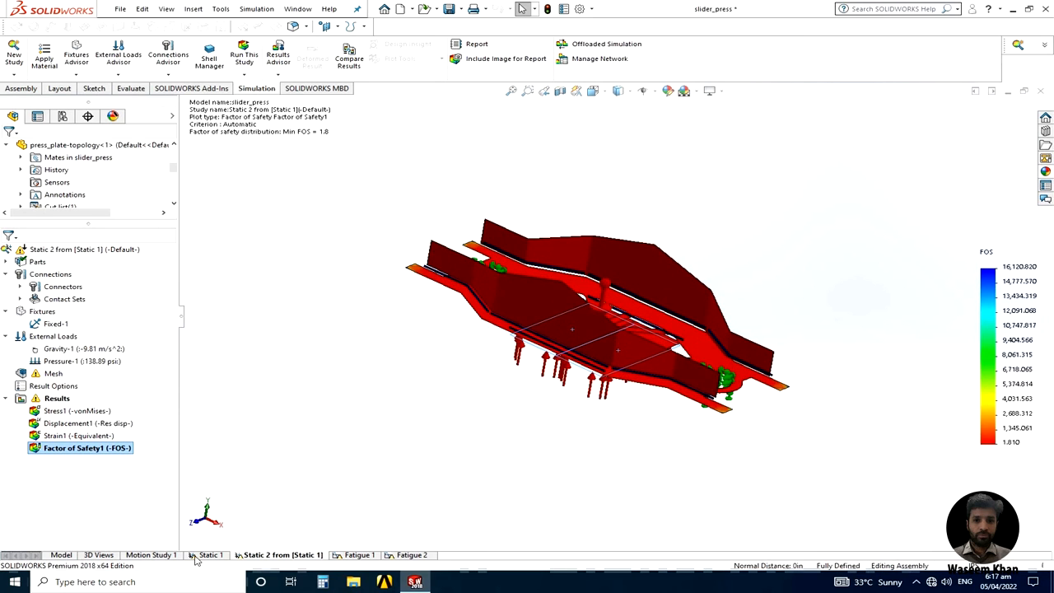
{"action": "middle_click_drag", "start_coordinate": [472, 464], "coordinate": [477, 458]}
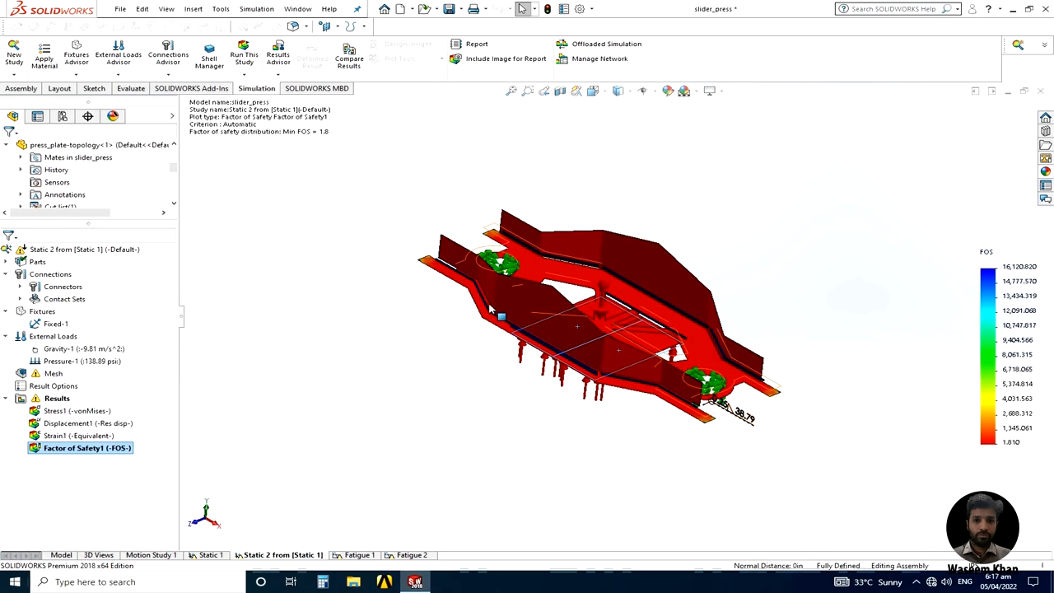
Examine the Static 2 factor of safety plot from the end, the side and above, including the fixed holes and loaded plate
{"action": "middle_click_drag", "start_coordinate": [481, 326], "coordinate": [483, 329]}
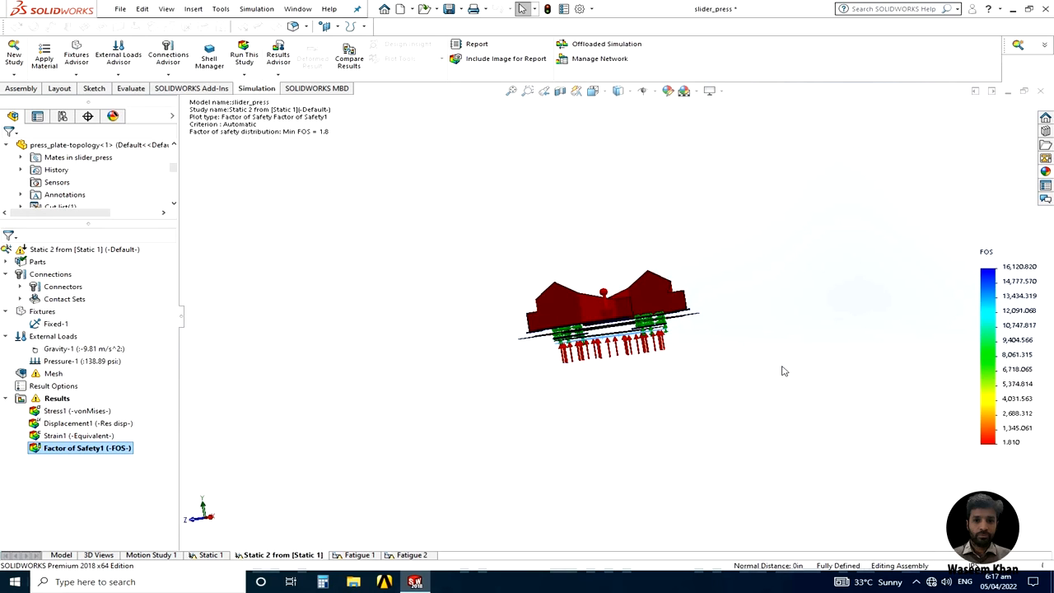
{"action": "middle_click_drag", "start_coordinate": [647, 381], "coordinate": [684, 379]}
{"action": "scroll", "coordinate": [645, 339], "scroll_direction": "up", "scroll_amount": 2}
{"action": "scroll", "coordinate": [628, 310], "scroll_direction": "down", "scroll_amount": 7}
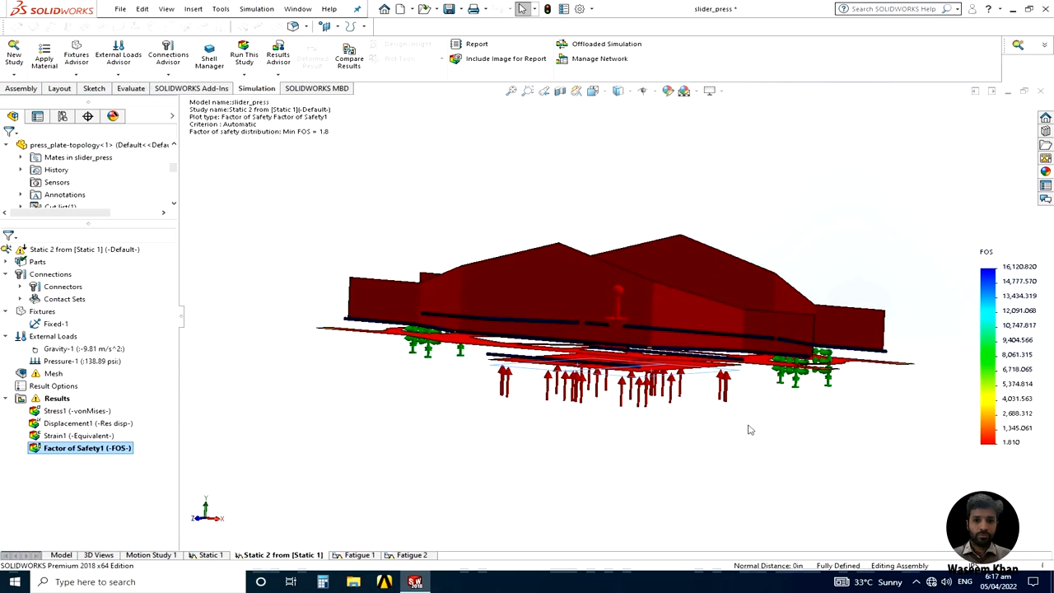
{"action": "middle_click_drag", "start_coordinate": [749, 429], "coordinate": [735, 485]}
{"action": "scroll", "coordinate": [733, 482], "scroll_direction": "up", "scroll_amount": 3}
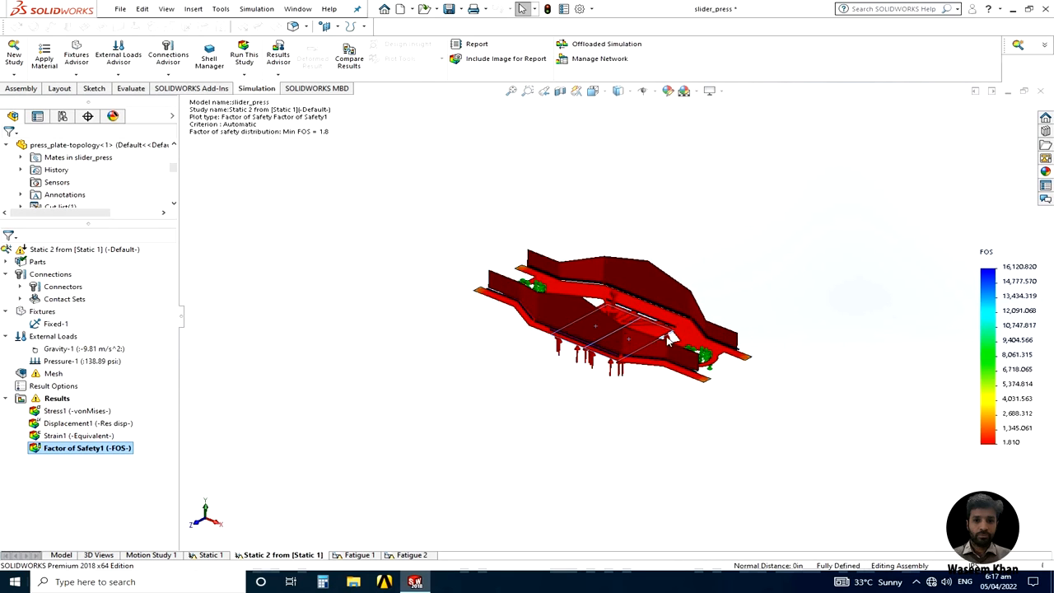
{"action": "scroll", "coordinate": [668, 340], "scroll_direction": "down", "scroll_amount": 3}
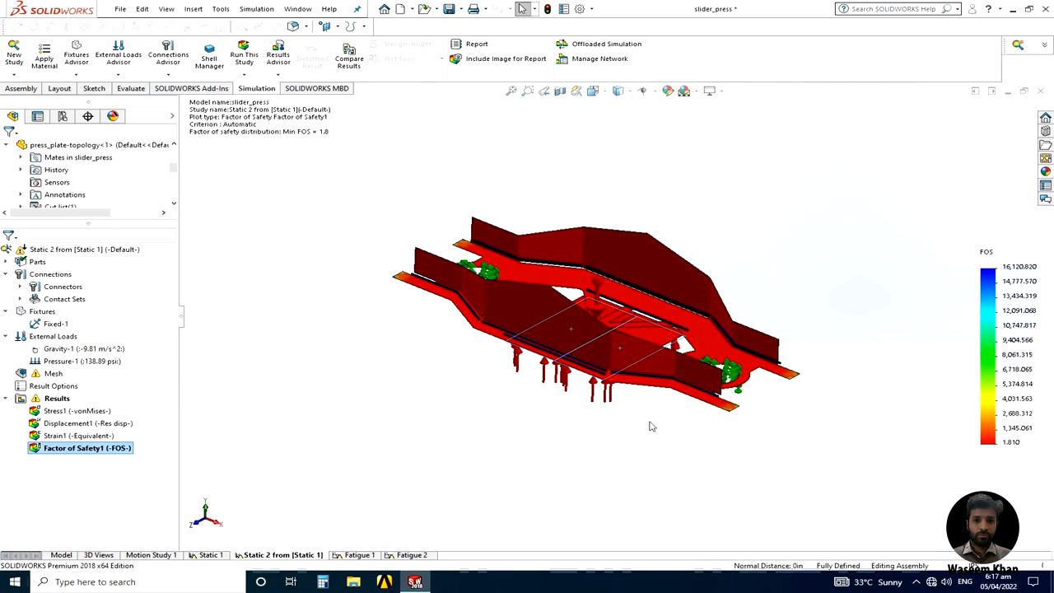
{"action": "middle_click_drag", "start_coordinate": [650, 426], "coordinate": [673, 426]}
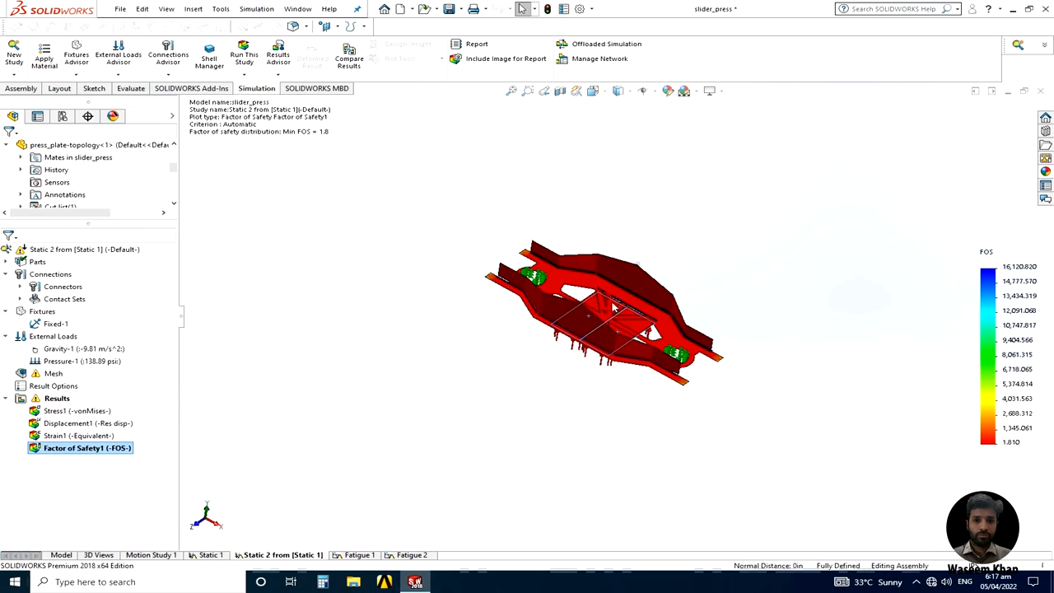
{"action": "scroll", "coordinate": [613, 307], "scroll_direction": "down", "scroll_amount": 2}
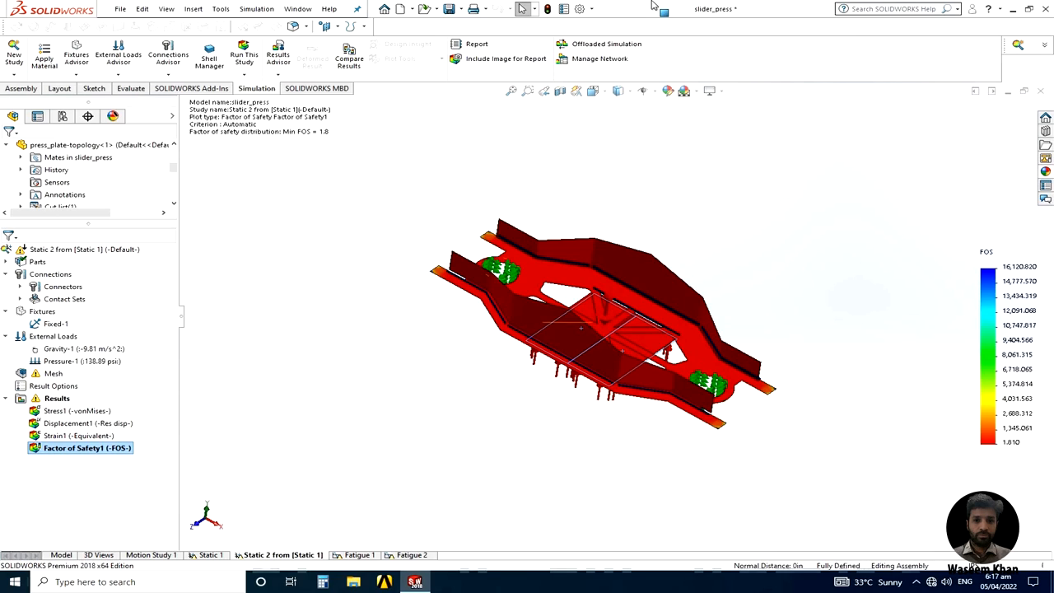